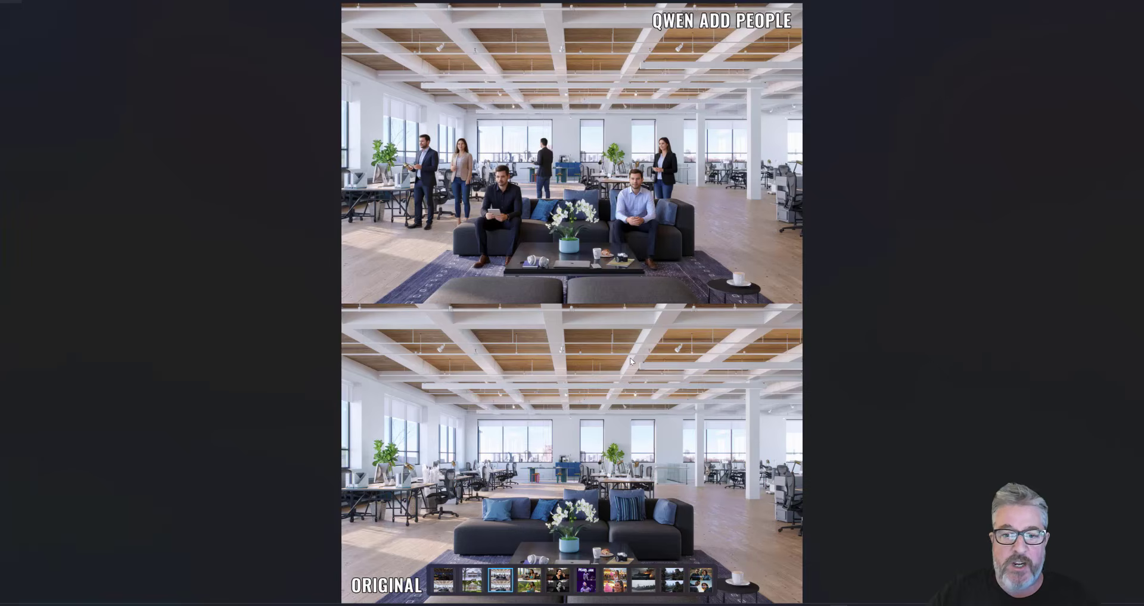
Step: Look through the before-and-after Qwen comparison images, from the office with added people to the final low-angle portrait edit
key("Right")
key("Right")
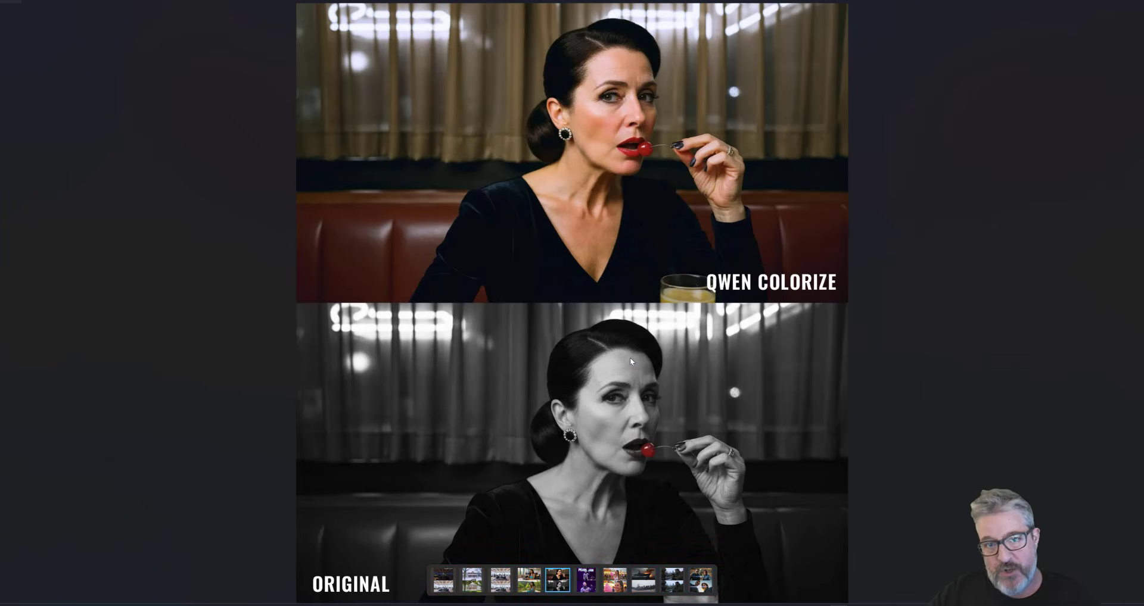
key("Right")
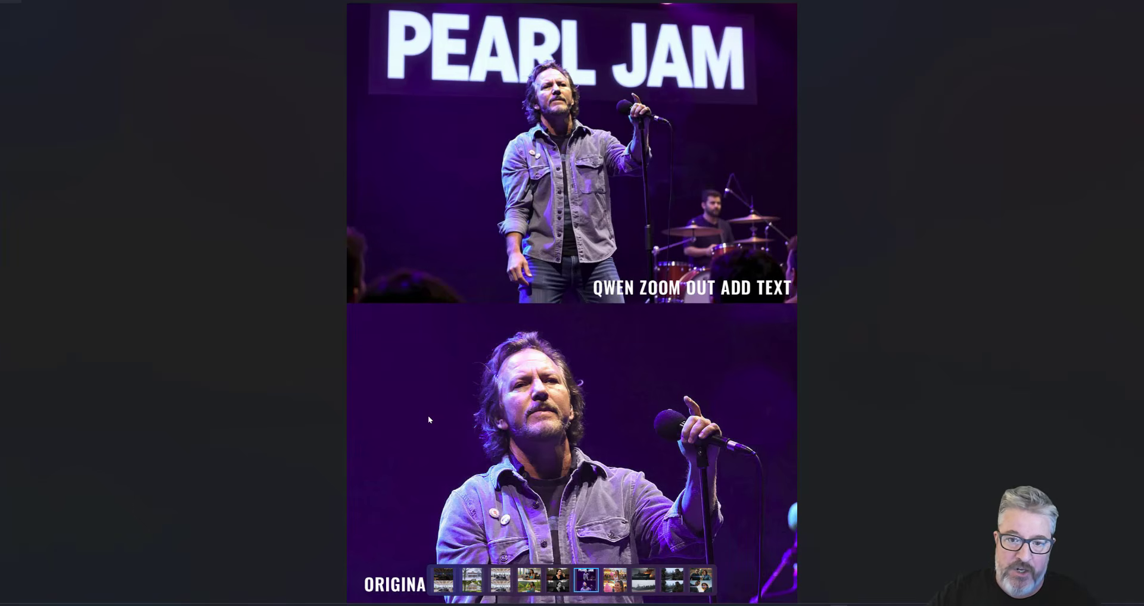
key("Right")
key("Right")
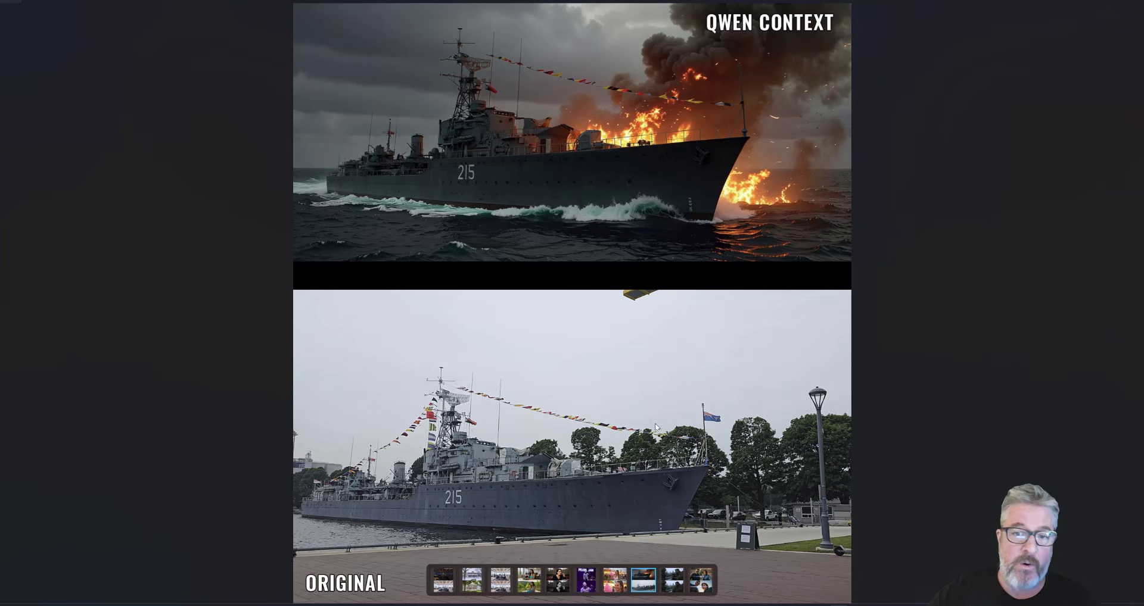
key("Right")
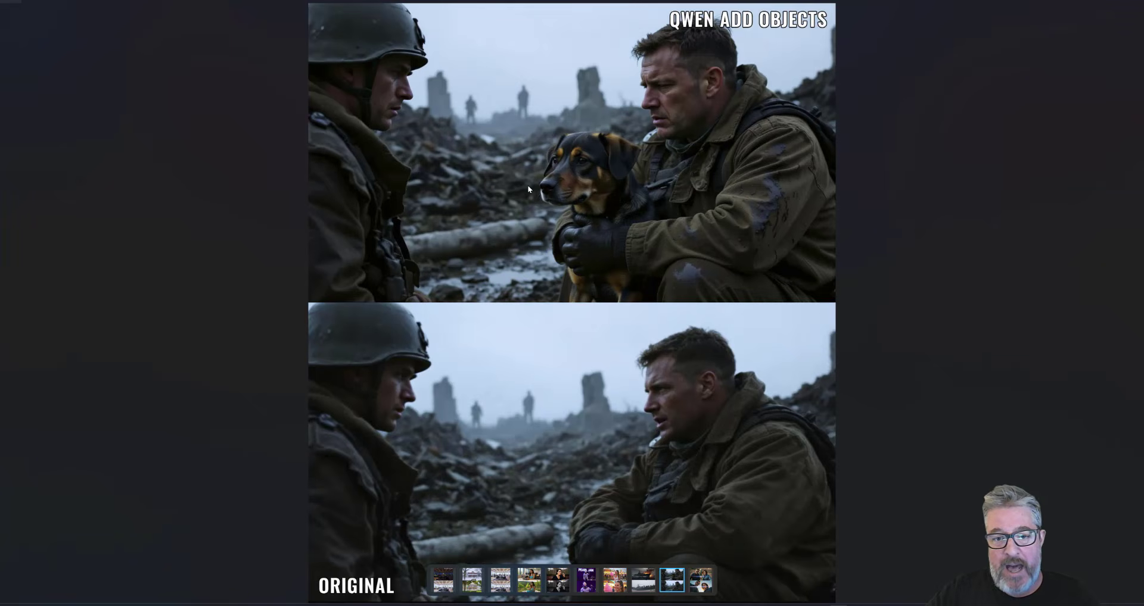
key("Right")
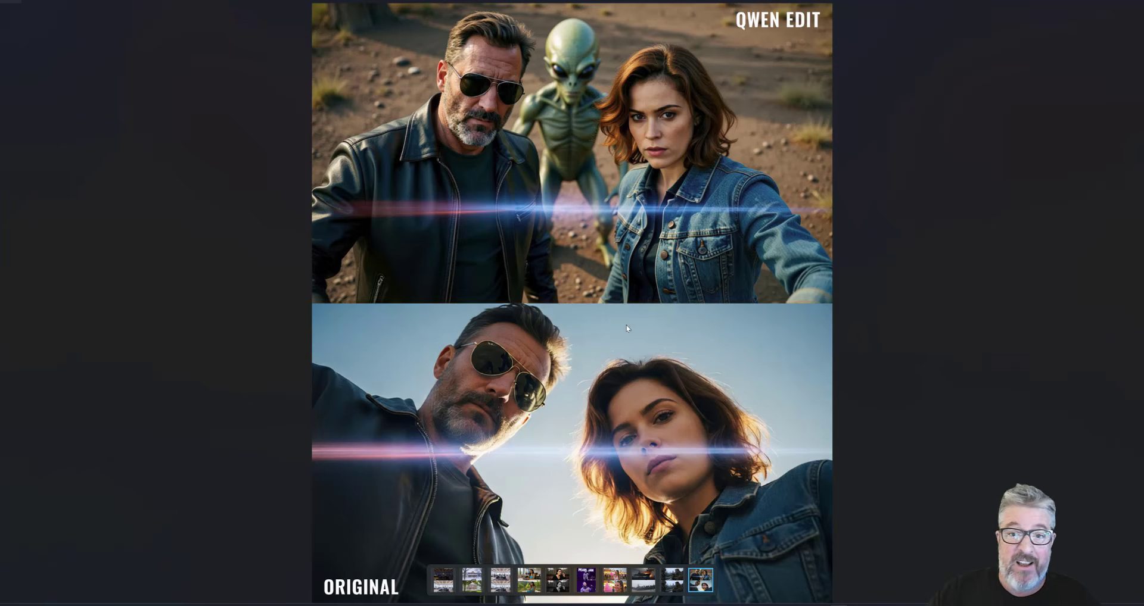
key("Right")
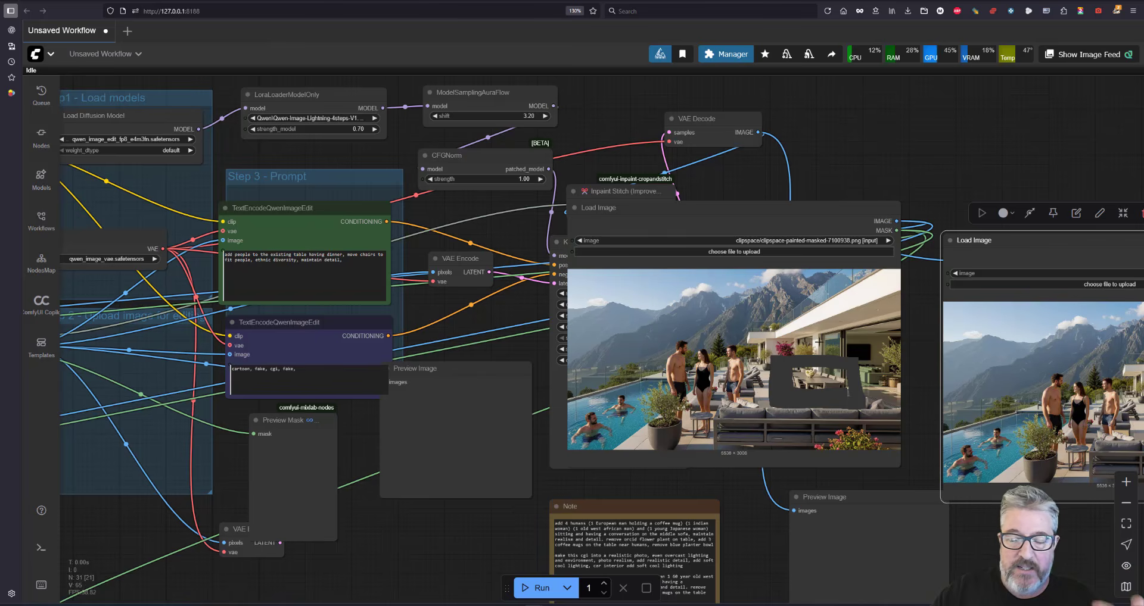
Step: Compare the masked poolside villa image with the edited version in the two Load Image nodes, examining the dining table up close
left_click_drag(771, 344, 479, 318)
scroll(478, 318, "up", 3)
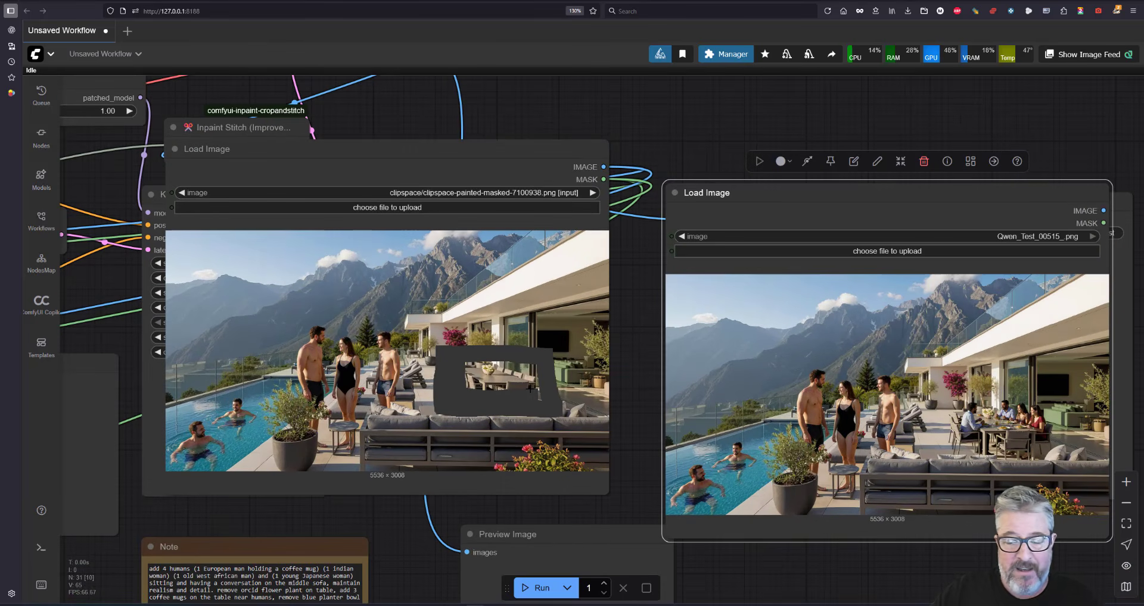
scroll(1012, 455, "up", 2)
scroll(1023, 444, "up", 12)
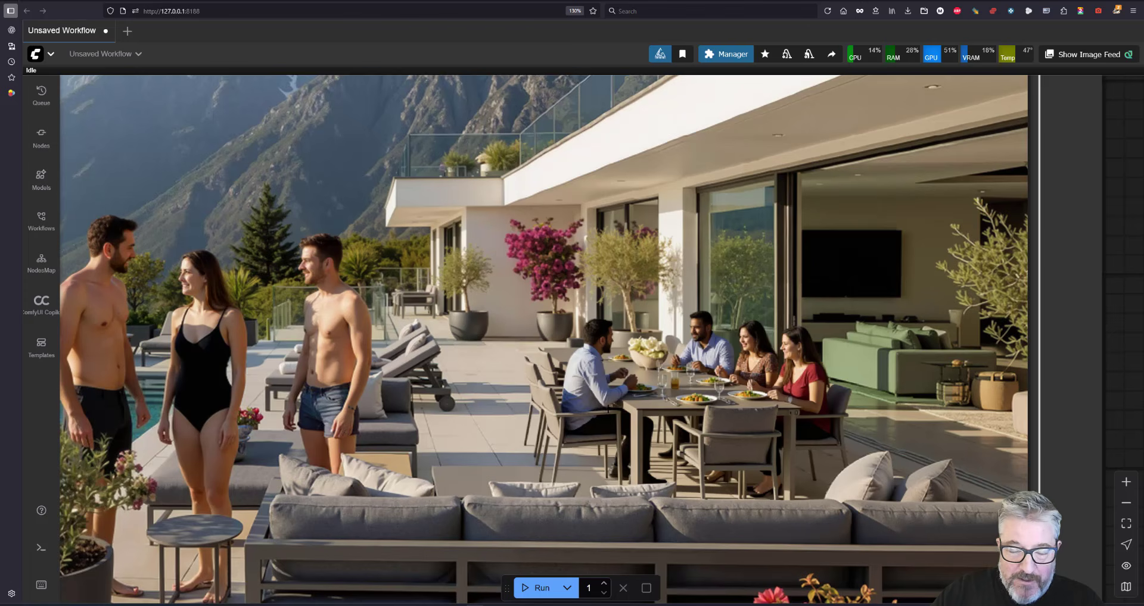
scroll(609, 411, "down", 8)
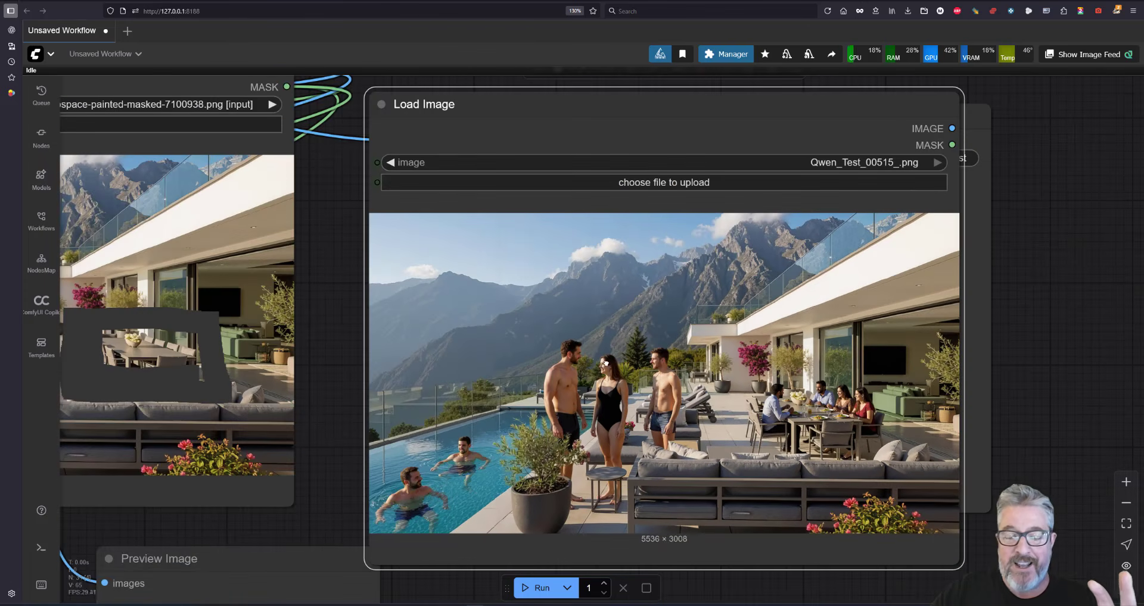
left_click_drag(605, 362, 724, 351)
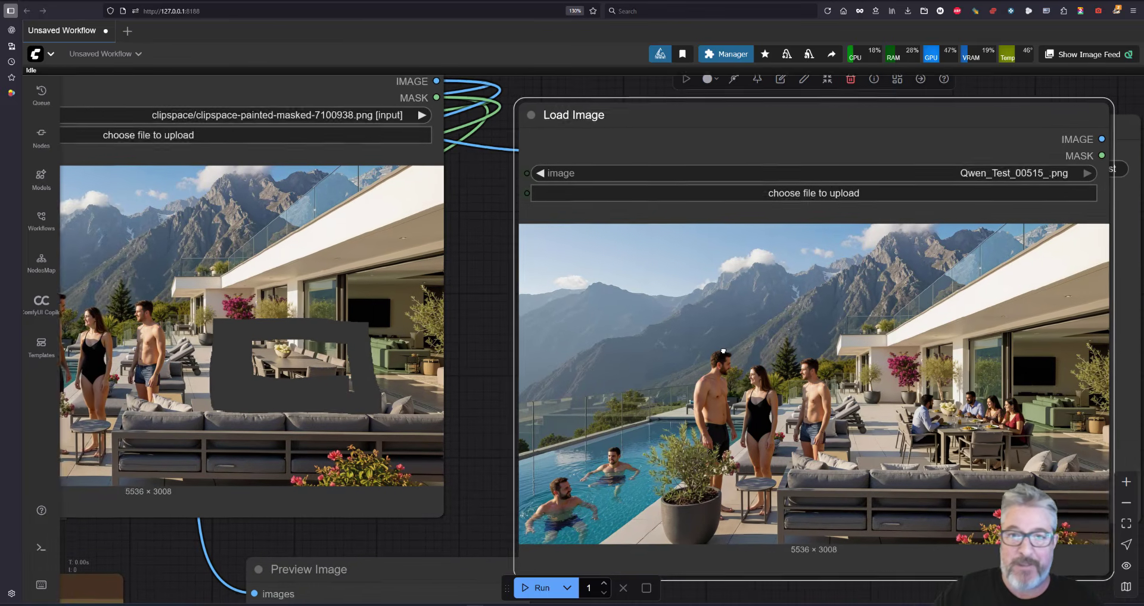
scroll(723, 352, "down", 3)
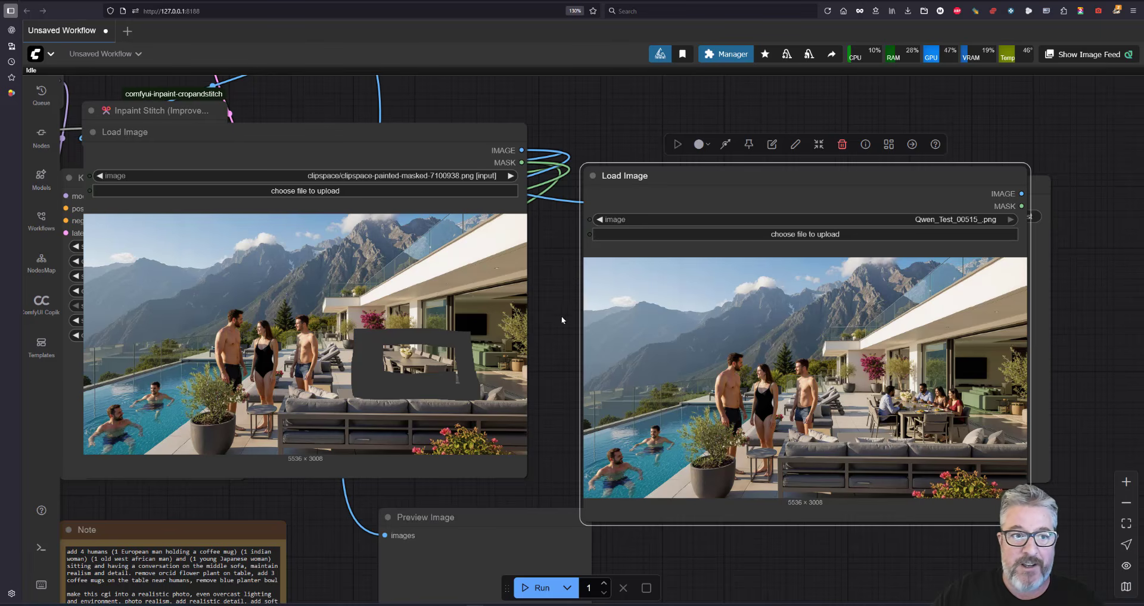
left_click_drag(572, 383, 900, 390)
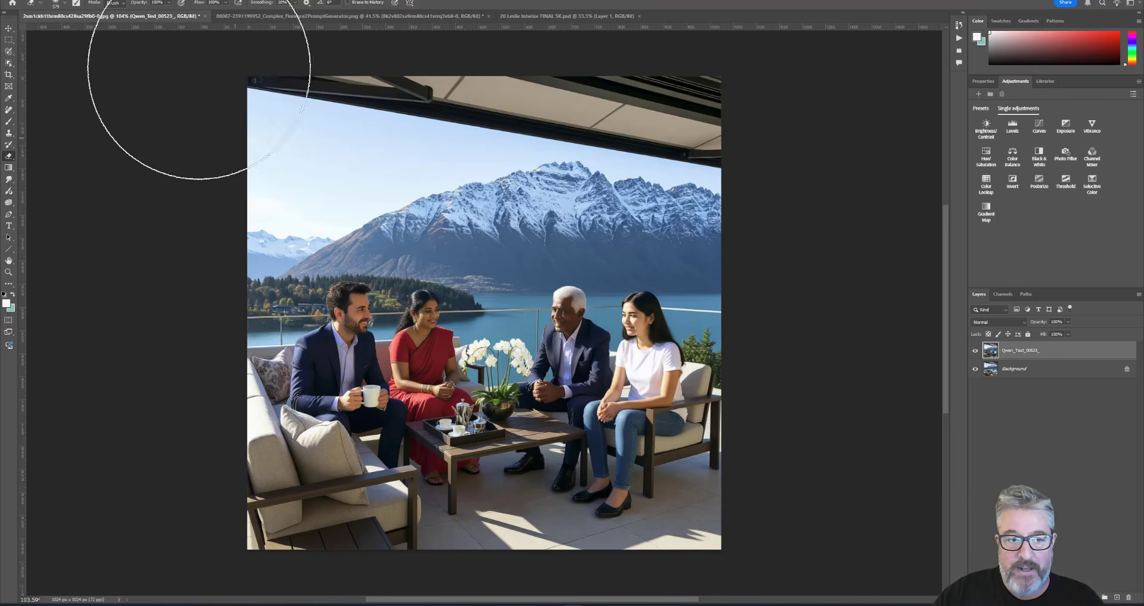
Step: Bring up the fire-pit terrace document and toggle its upper layer's visibility to compare the sofa area before and after the edit
left_click(268, 16)
scroll(643, 364, "down", 1)
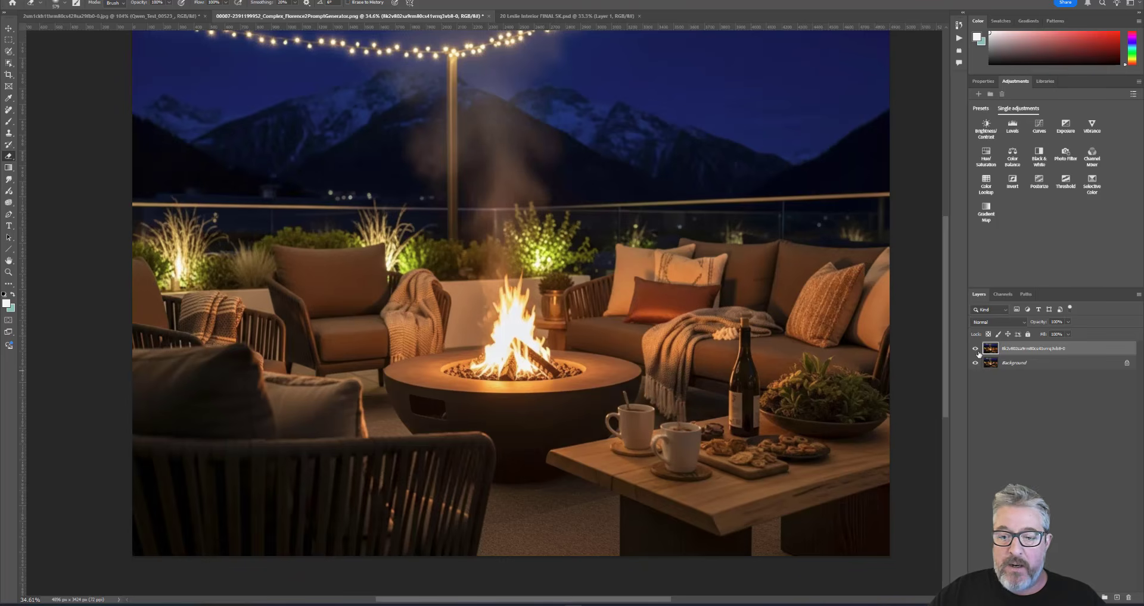
left_click(976, 350)
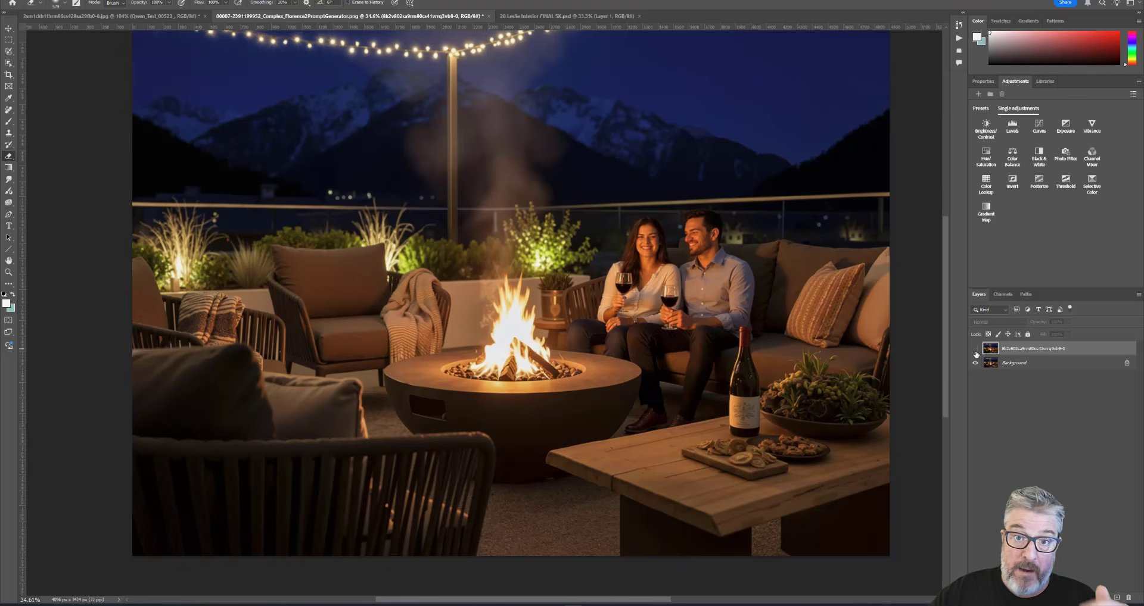
scroll(559, 310, "up", 5)
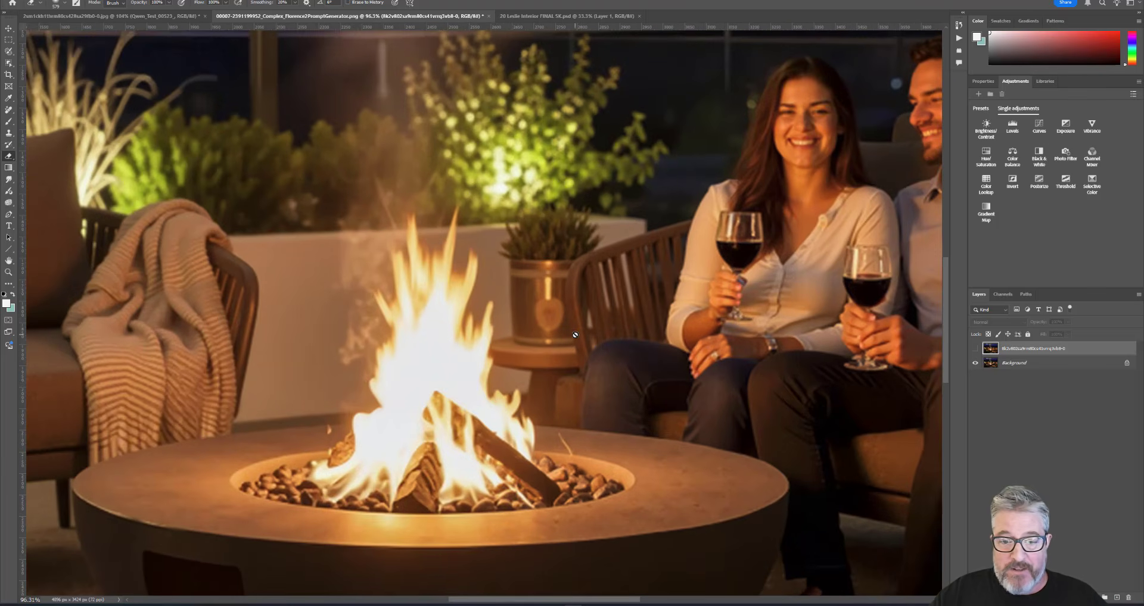
left_click_drag(714, 378, 704, 330)
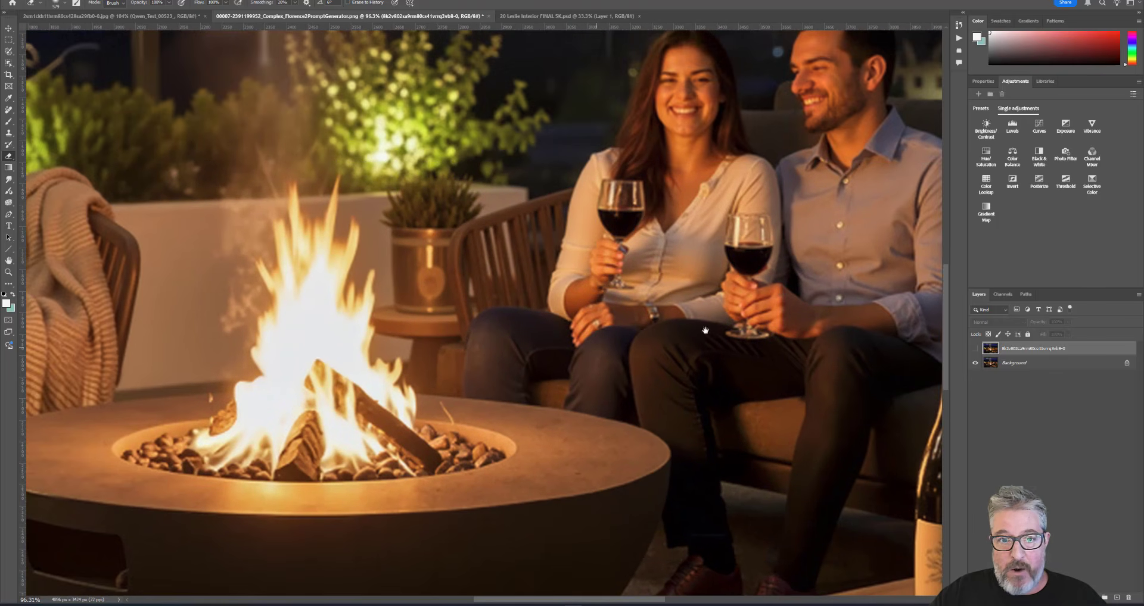
left_click(975, 350)
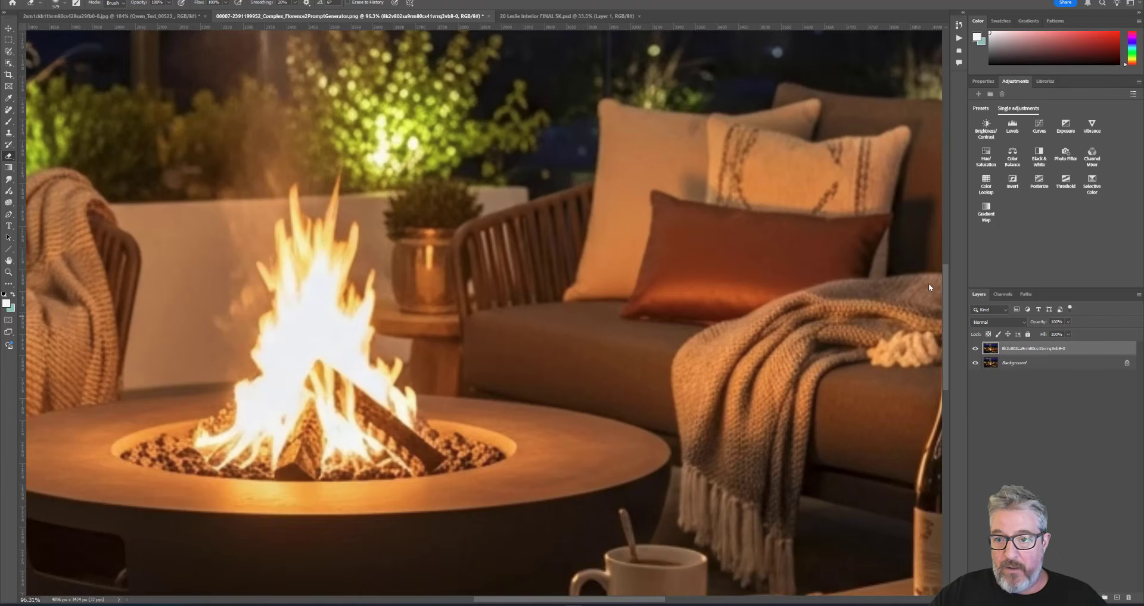
left_click(975, 350)
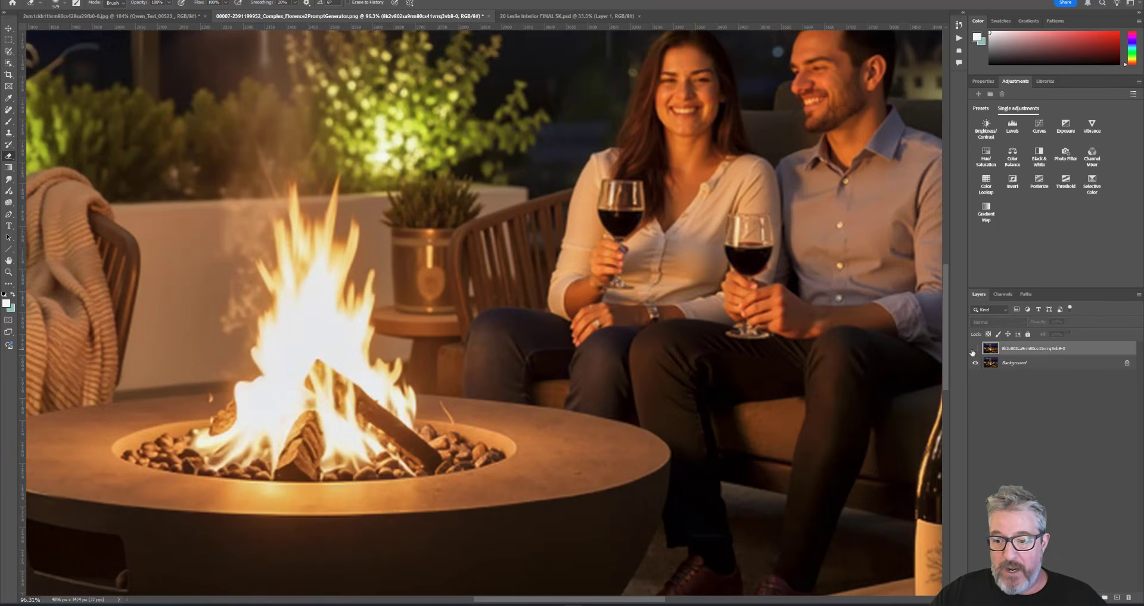
Step: Inspect the armchairs, throw blanket and fire pit up close, toggling the upper layer's visibility to check for differences outside the edited area
scroll(808, 355, "down", 4)
left_click_drag(127, 354, 451, 336)
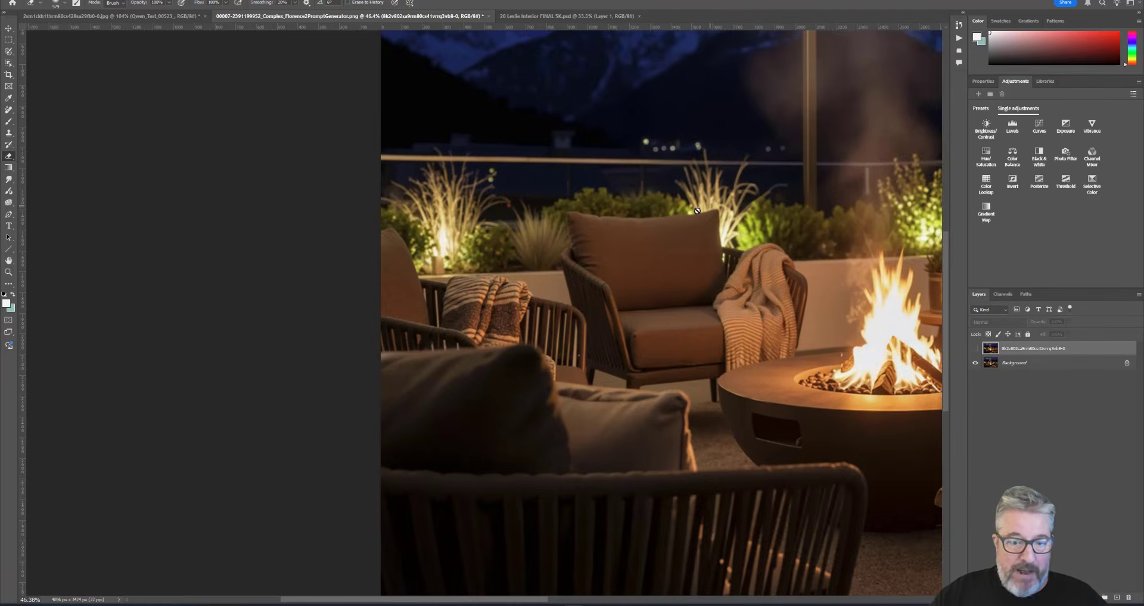
scroll(450, 338, "up", 4)
left_click(976, 349)
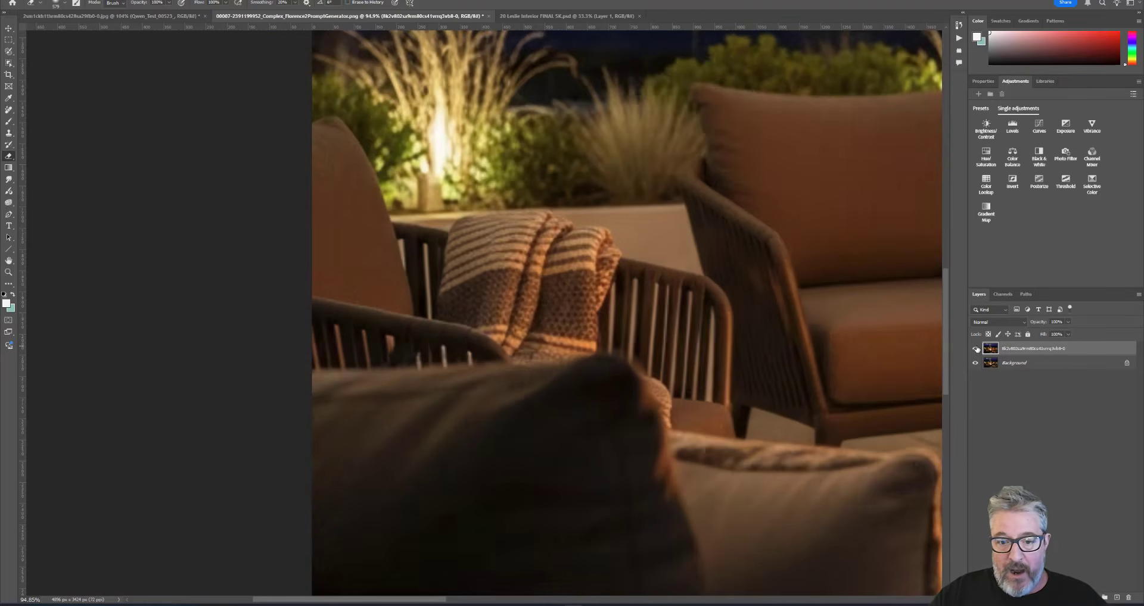
left_click(976, 349)
left_click(976, 350)
left_click(975, 349)
left_click(976, 349)
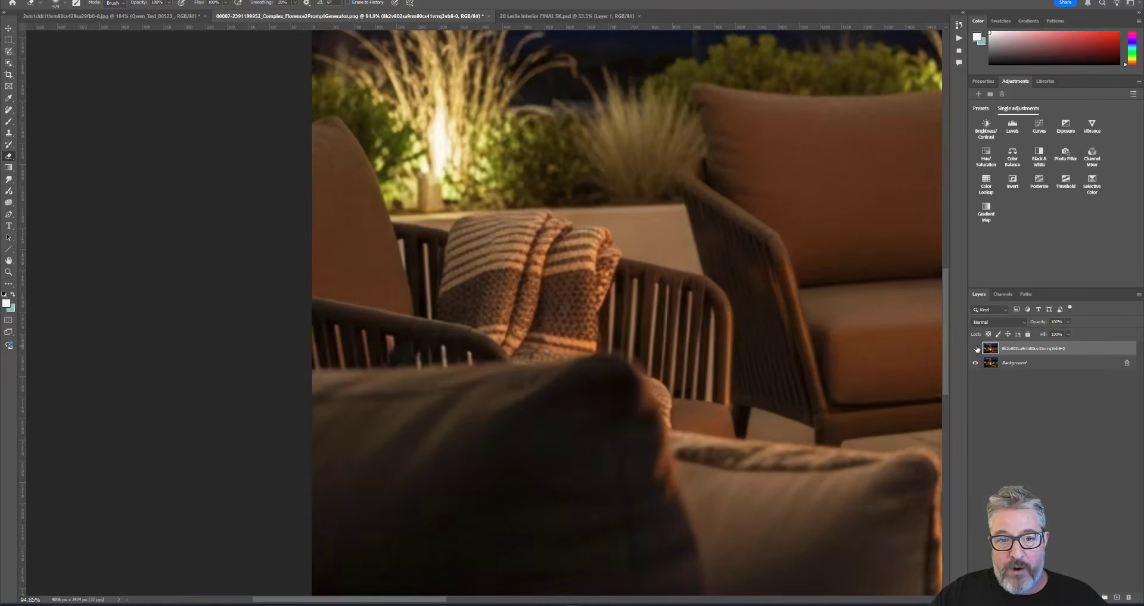
left_click(975, 349)
left_click_drag(800, 327, 34, 445)
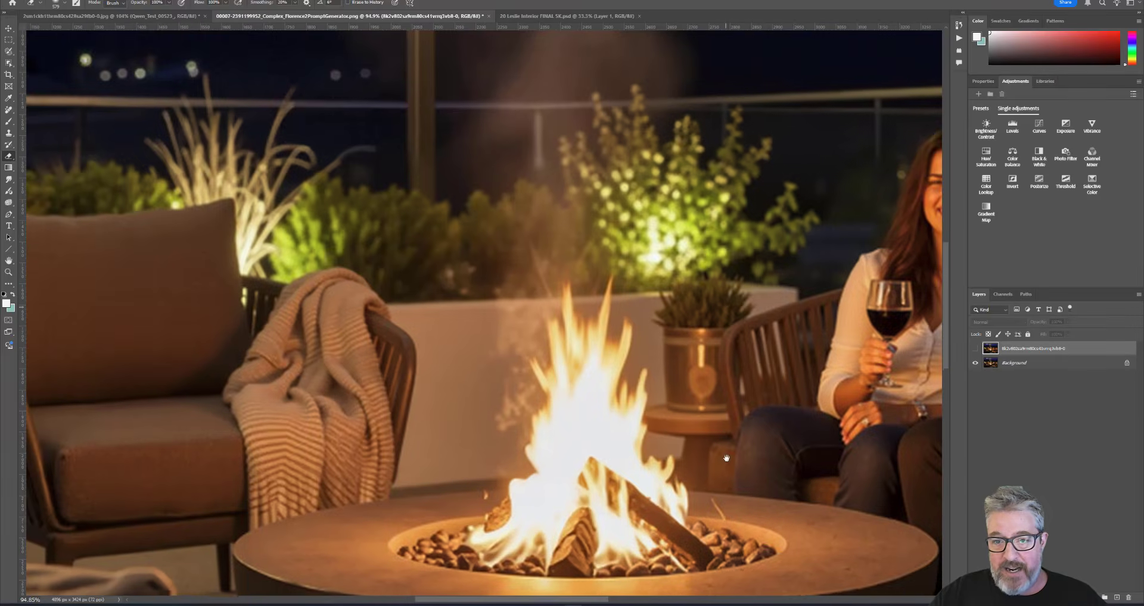
scroll(697, 324, "up", 5)
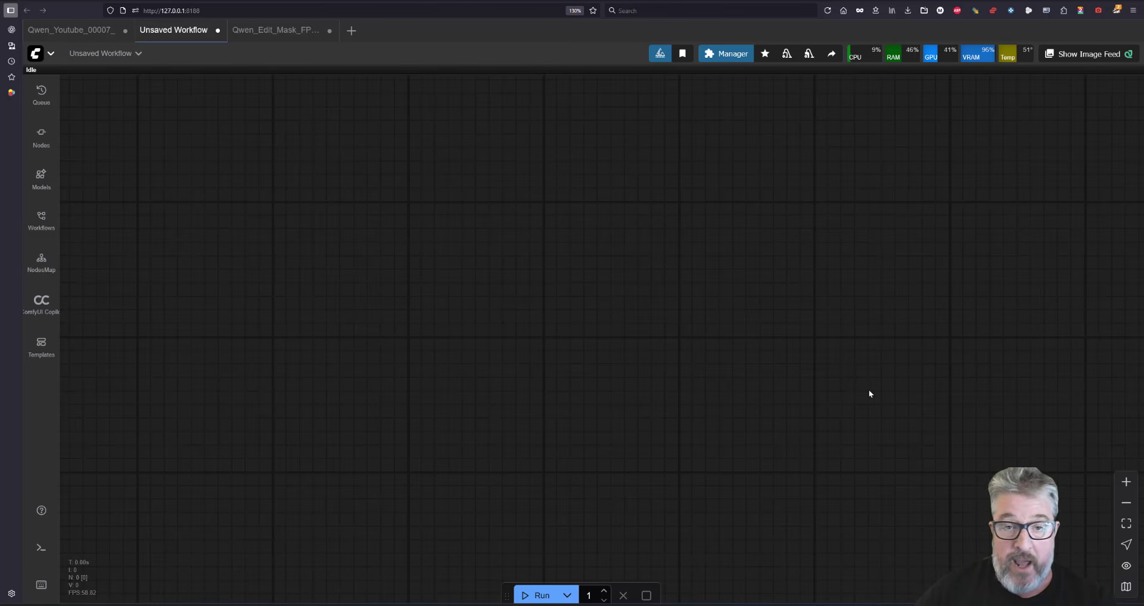
Step: Search the workflow templates for "qwen", load the image_qwen_image_edit template and dismiss the missing models notice
left_click(34, 53)
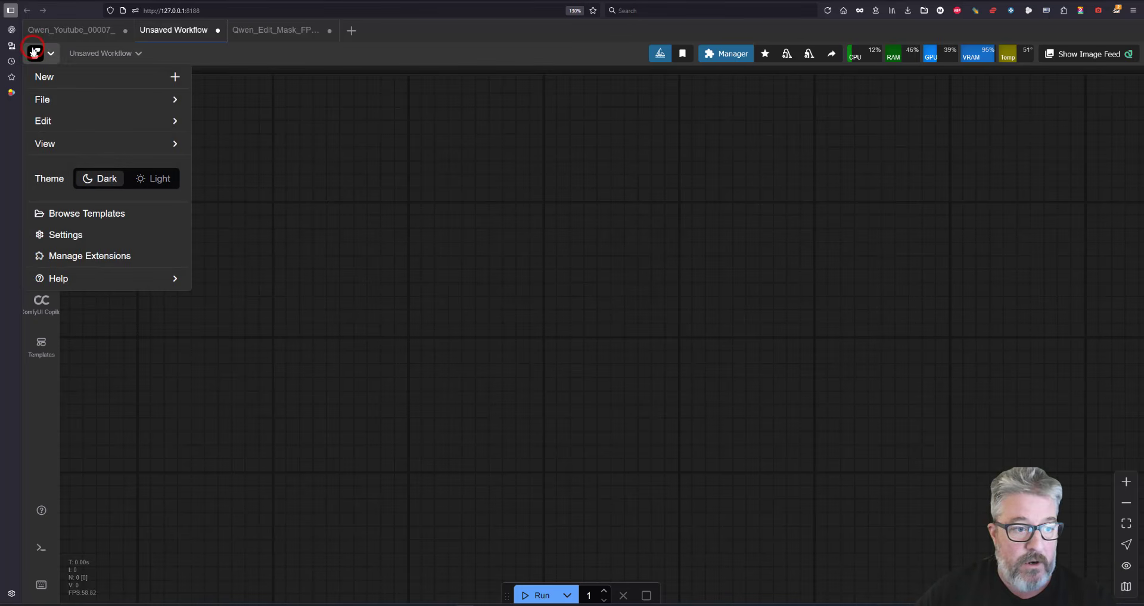
left_click(68, 212)
left_click(347, 174)
type("qw")
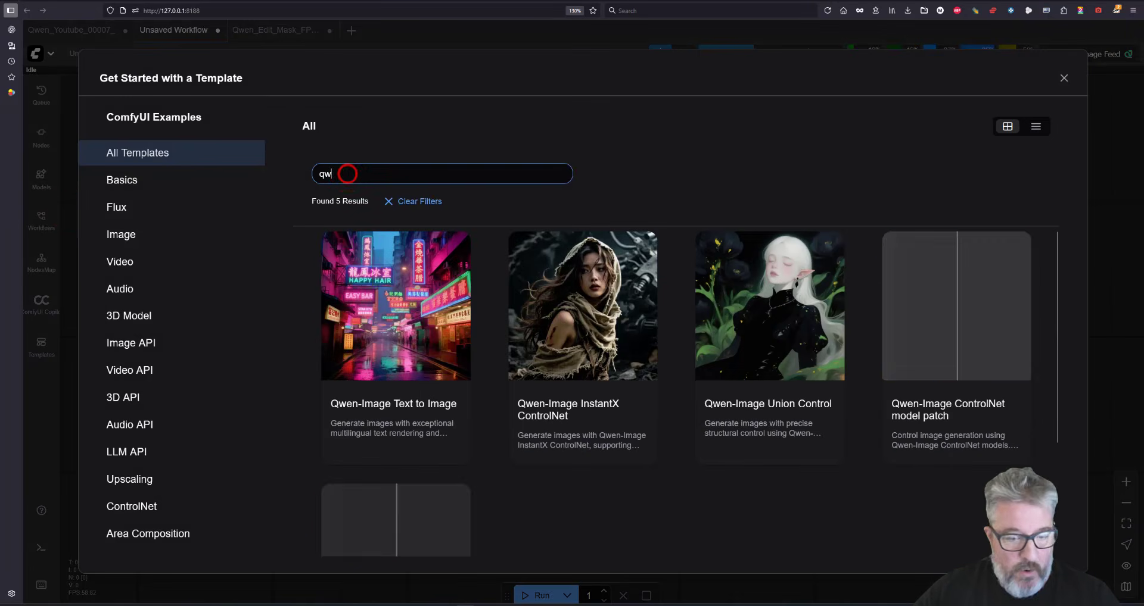
type("en")
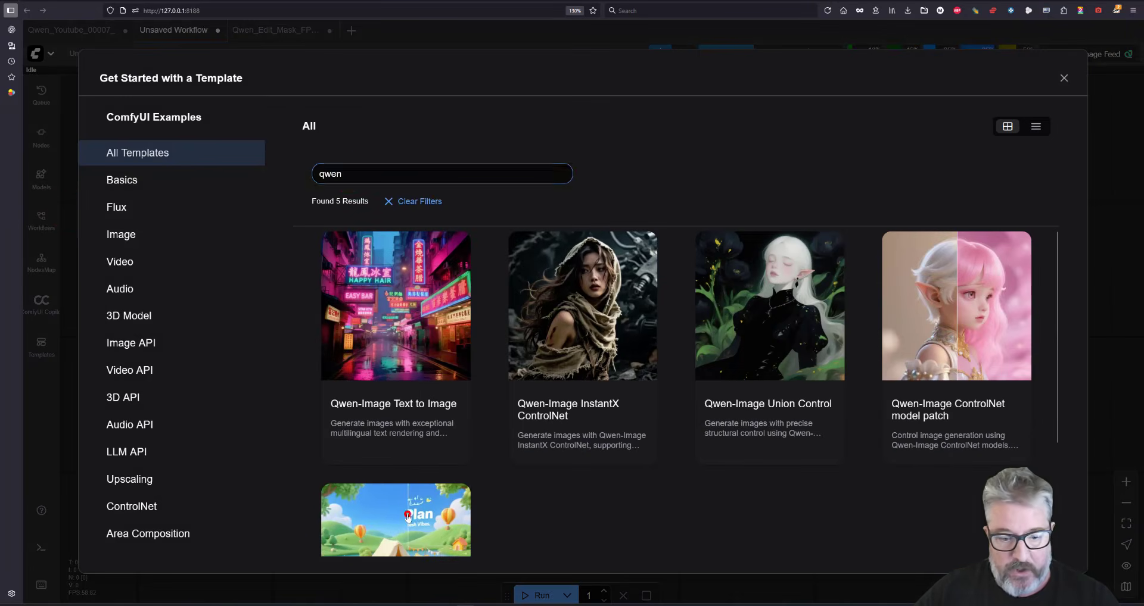
left_click(408, 513)
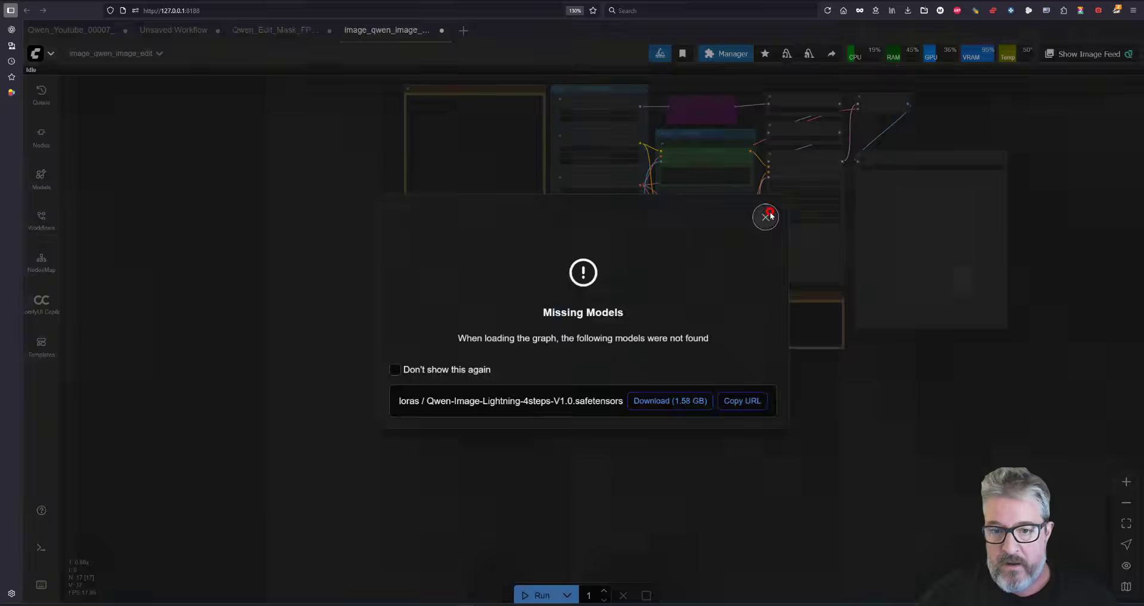
left_click(767, 216)
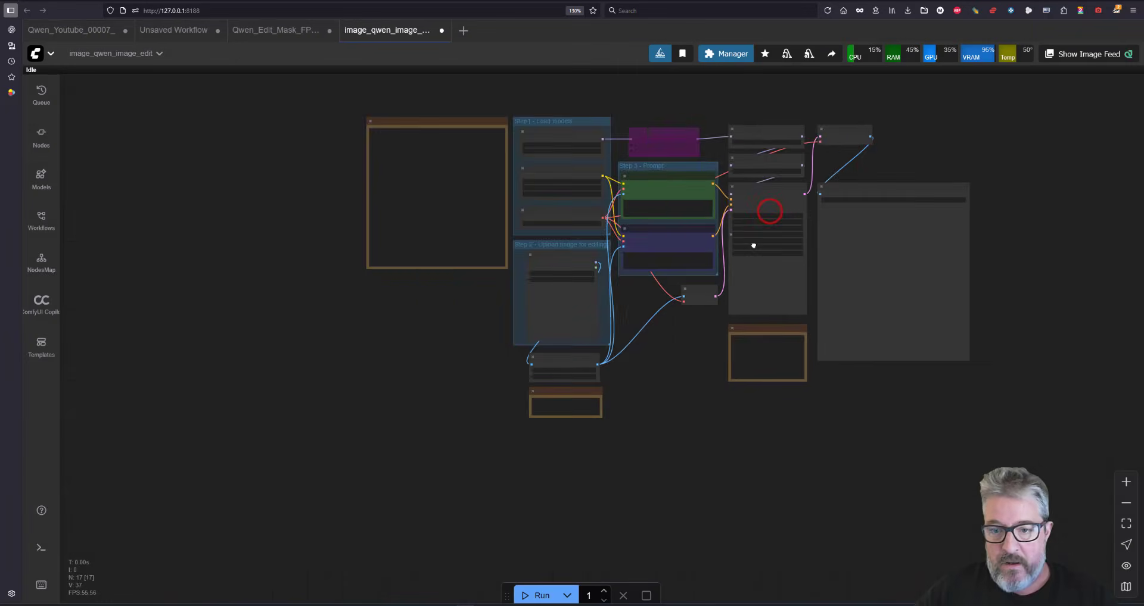
Step: Enable the bypassed LoraLoaderModelOnly node that holds the Qwen-Image-Lightning-4steps LoRA
scroll(691, 264, "up", 3)
left_click_drag(534, 295, 576, 357)
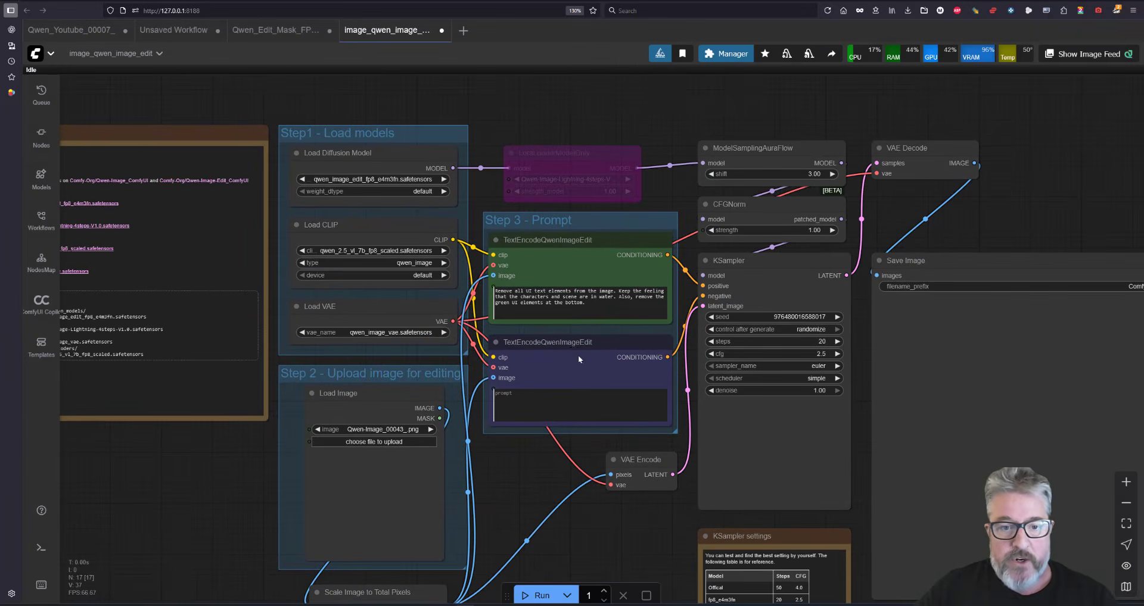
left_click(561, 156)
key("ctrl+b")
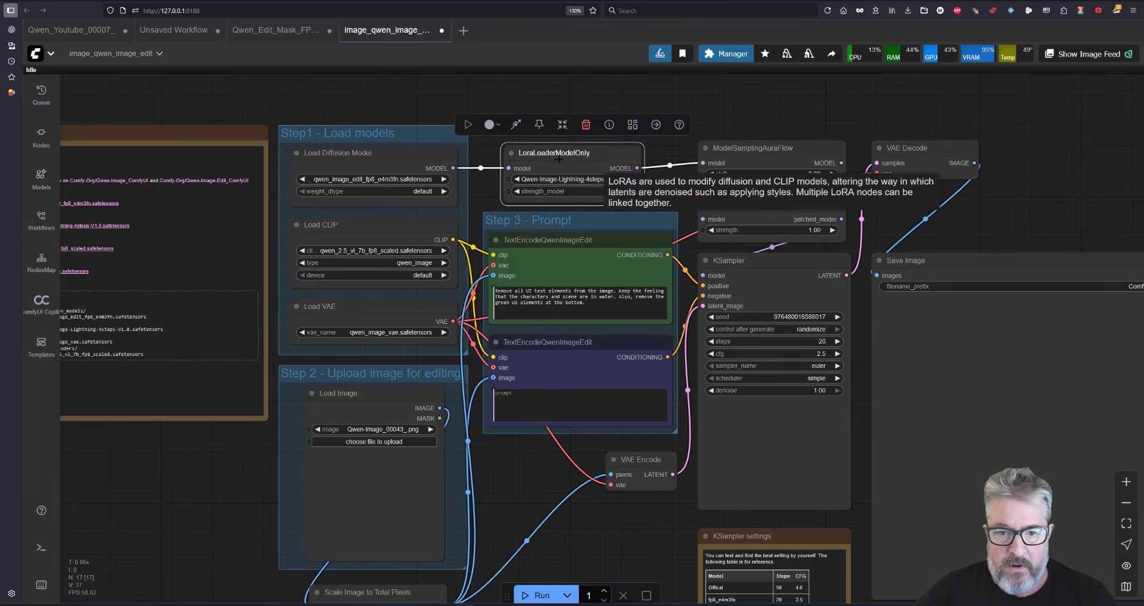
left_click_drag(560, 159, 557, 157)
Step: Set the KSampler node's steps to 4 and its cfg to 1
left_click(784, 343)
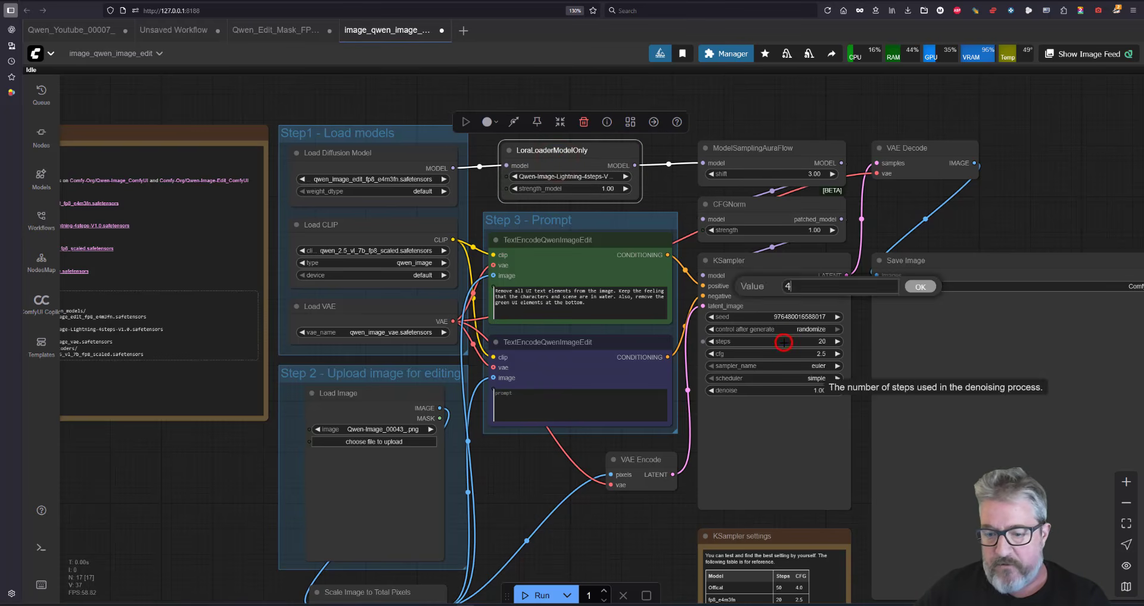
type("4")
key("Return")
left_click(792, 353)
type("1")
key("Return")
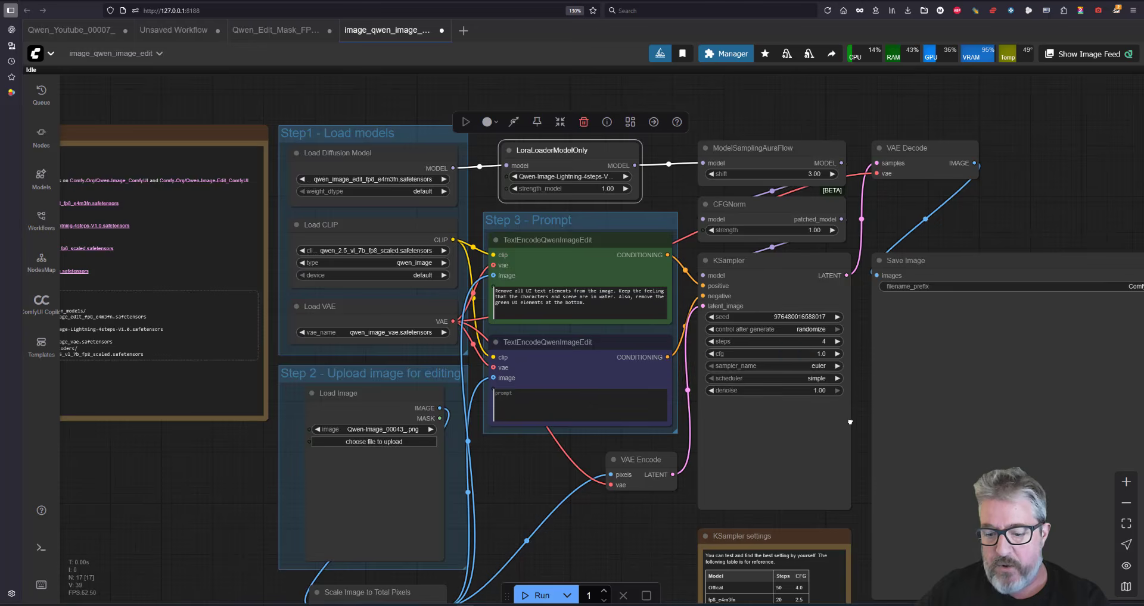
Step: Check the recommended values in the KSampler settings note and the LoRA download link in the Model links note
scroll(701, 461, "down", 3)
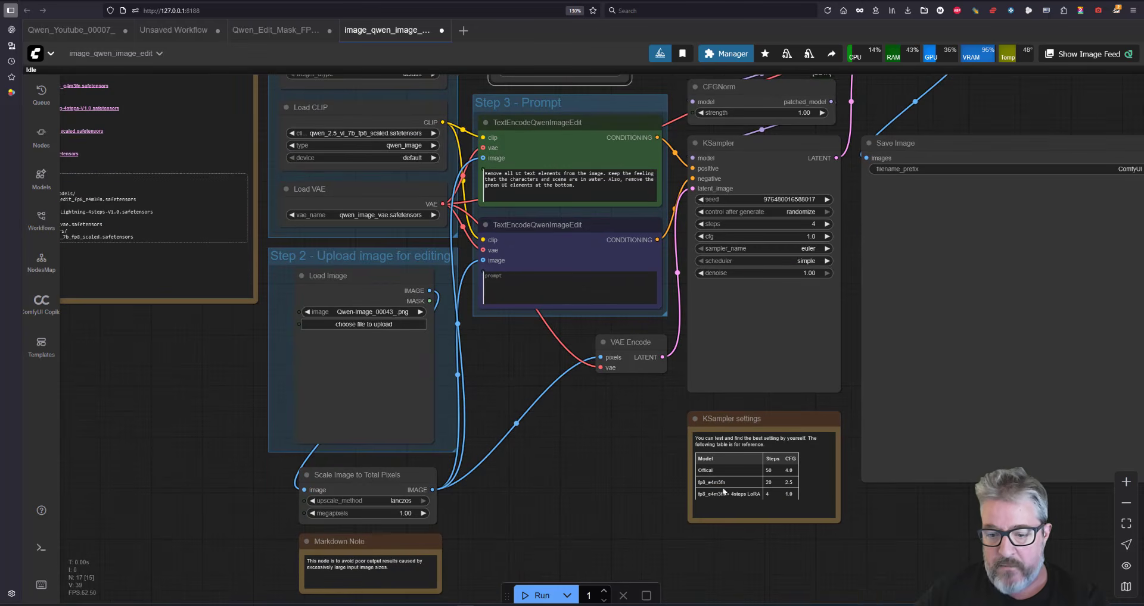
scroll(723, 492, "up", 4)
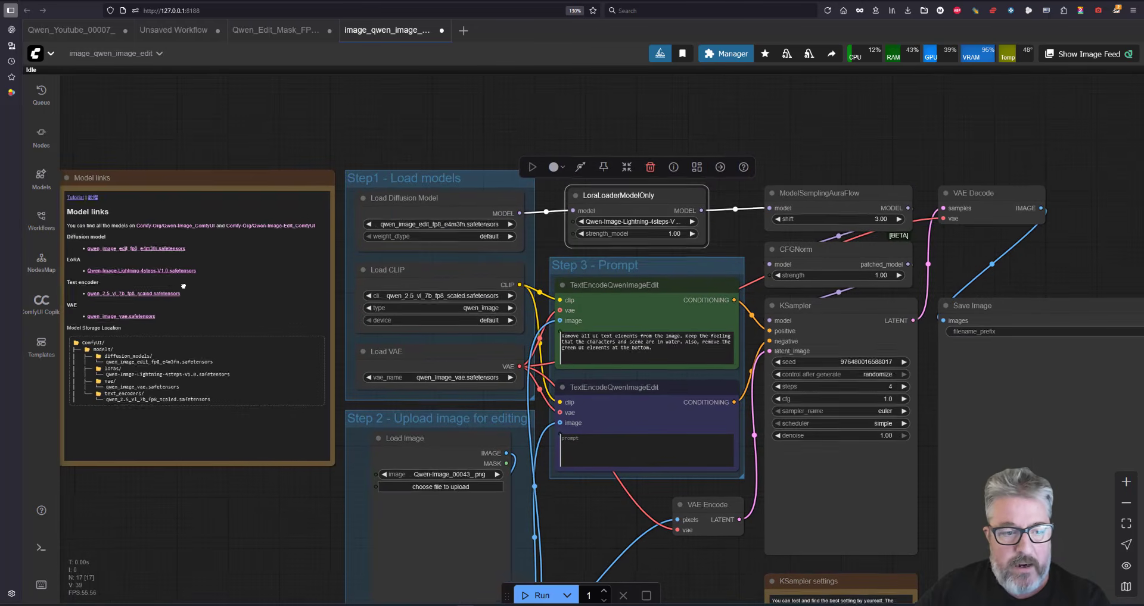
left_click_drag(184, 286, 374, 287)
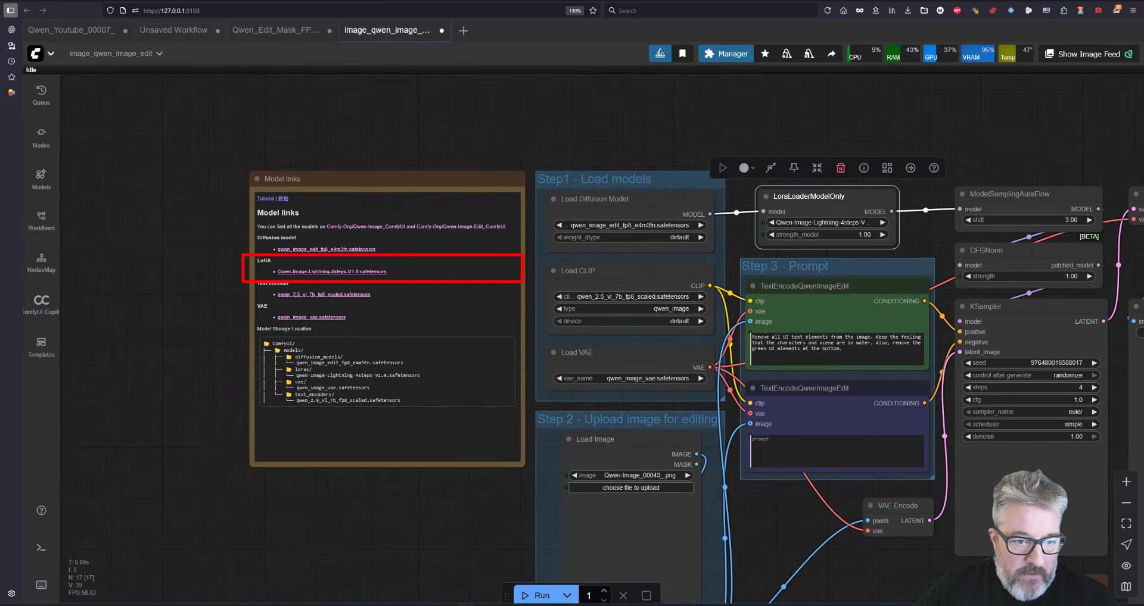
Step: Check the Qwen-Image-Lightning-4steps-V1.0 LoRA link in the source text of the Model links note
double_click(449, 268)
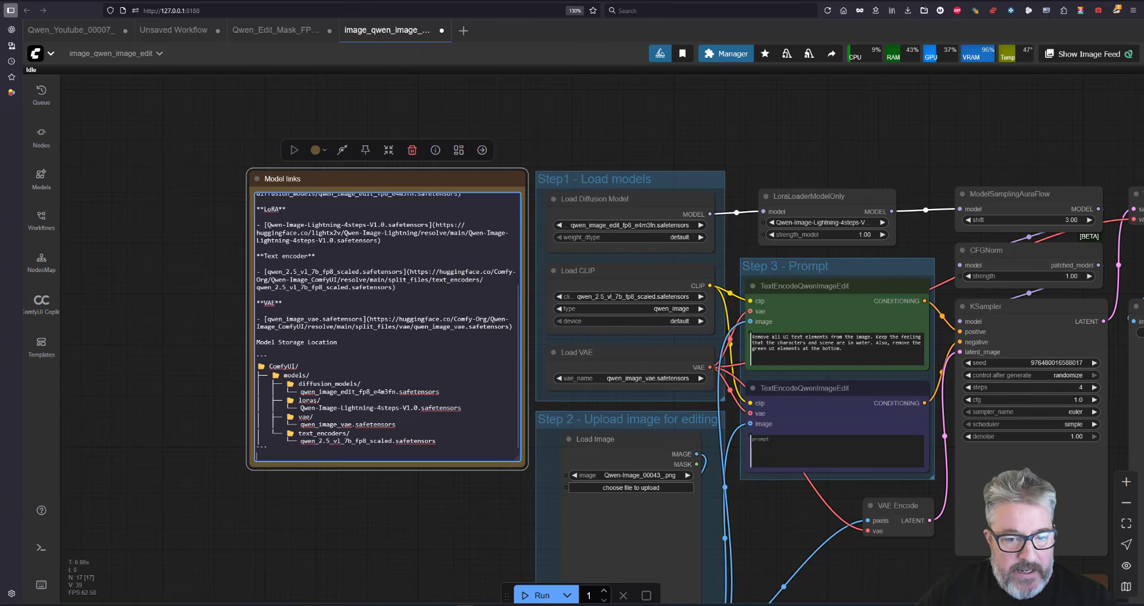
left_click(518, 150)
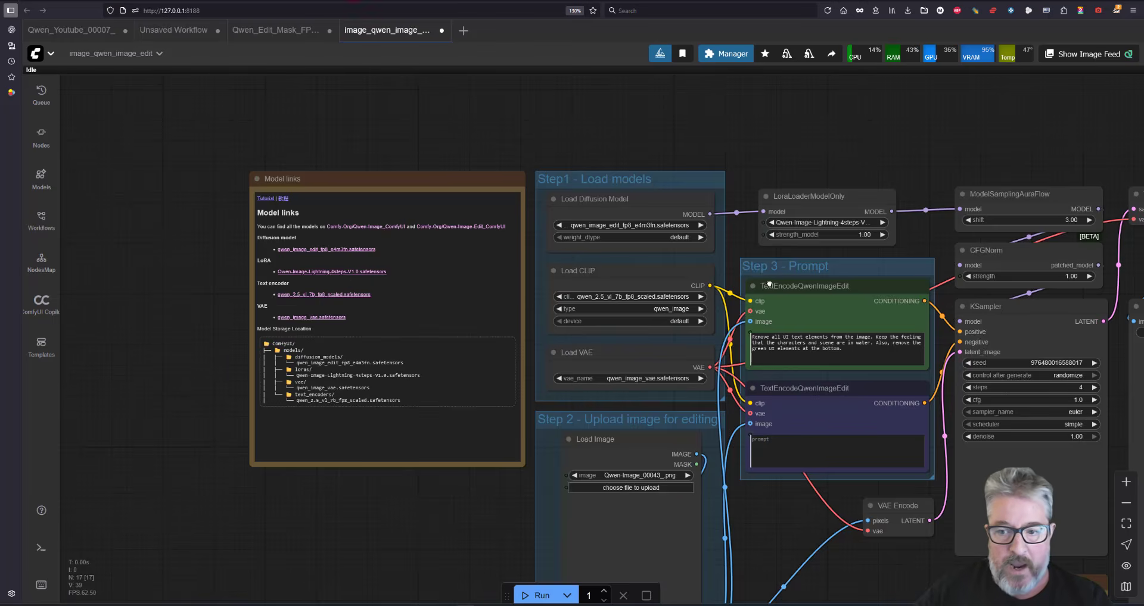
left_click_drag(769, 285, 498, 270)
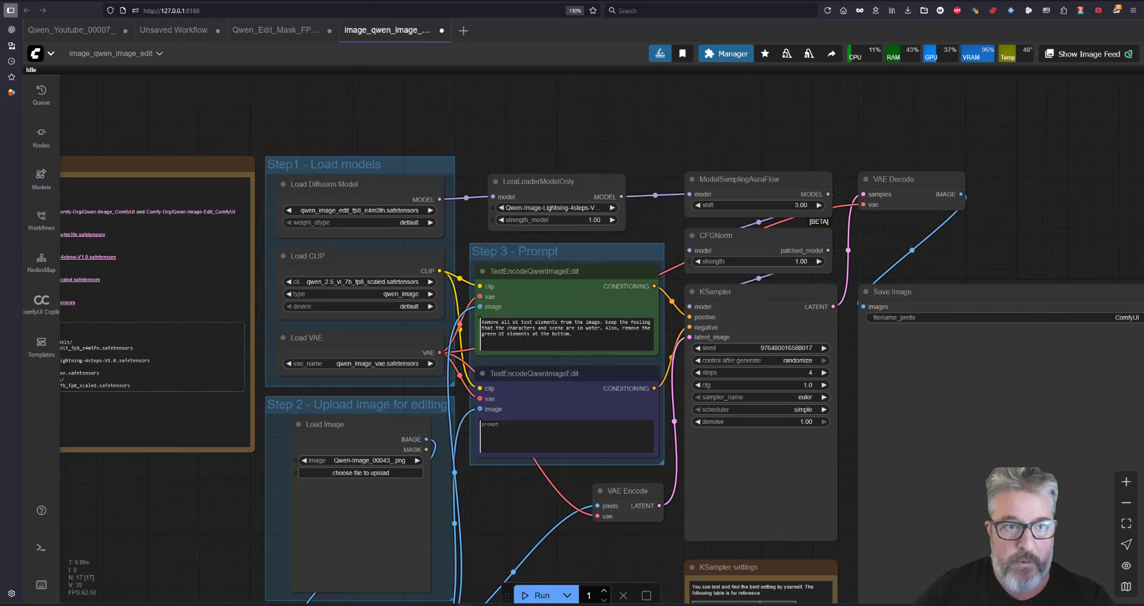
Step: Open the Qwen_Youtube_00007_ workflow to compare its KSampler with the KSampler settings note, and browse the Comfy Workflows carousel on the hallett-ai.com site
left_click(77, 31)
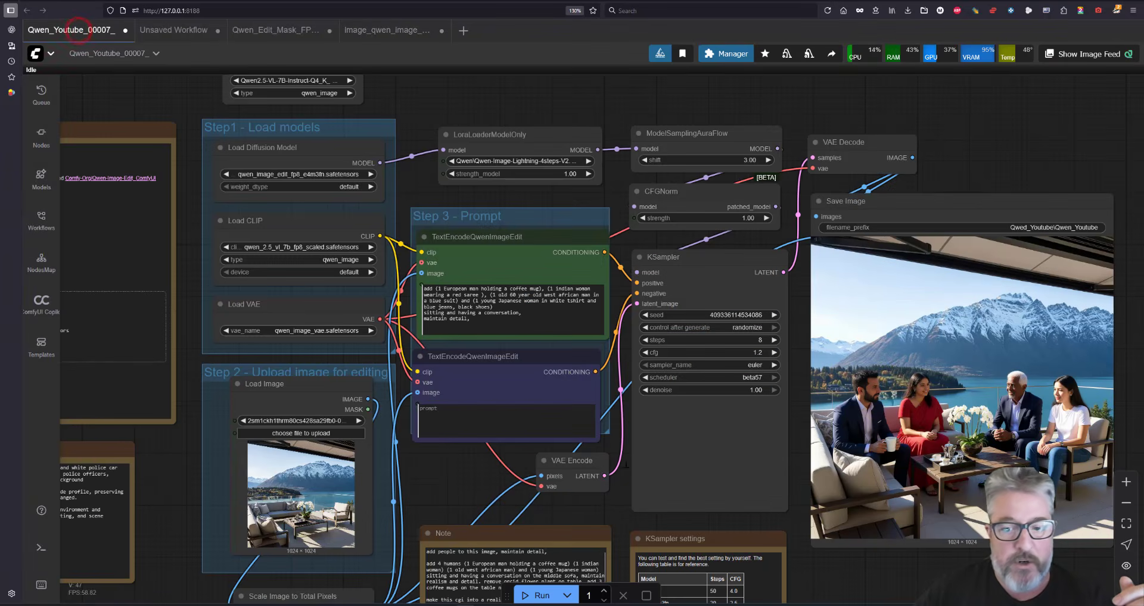
left_click_drag(626, 449, 639, 463)
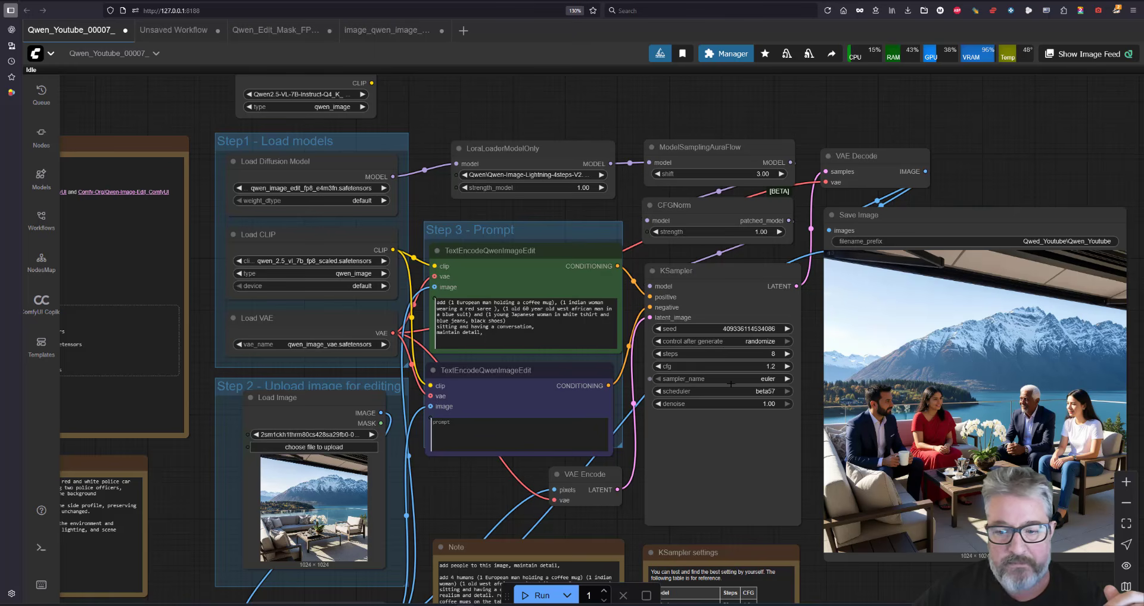
scroll(717, 411, "down", 3)
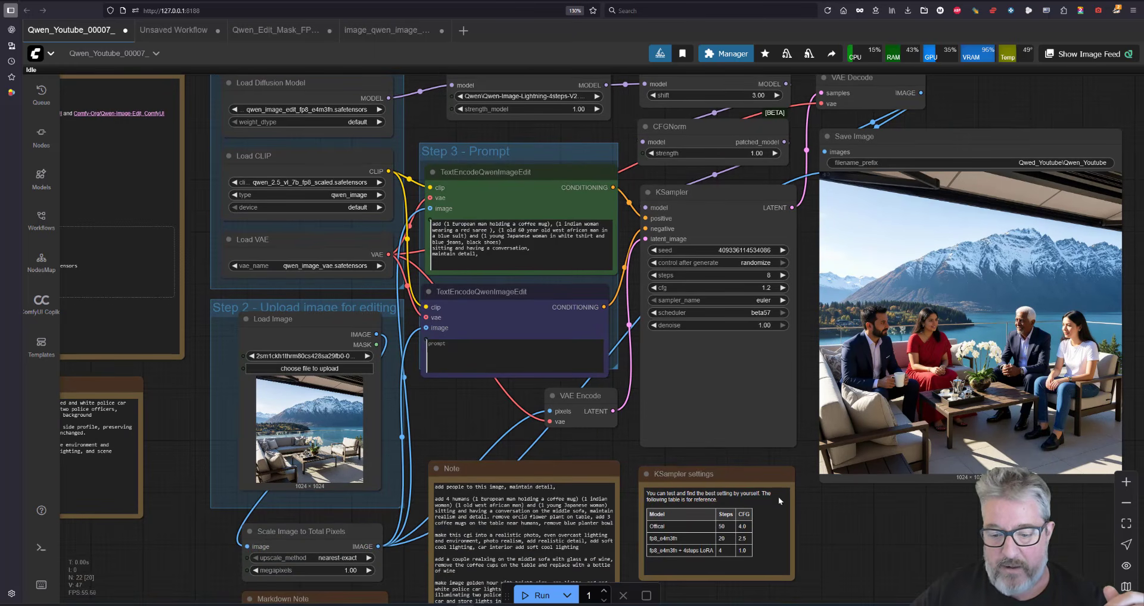
scroll(734, 536, "up", 5)
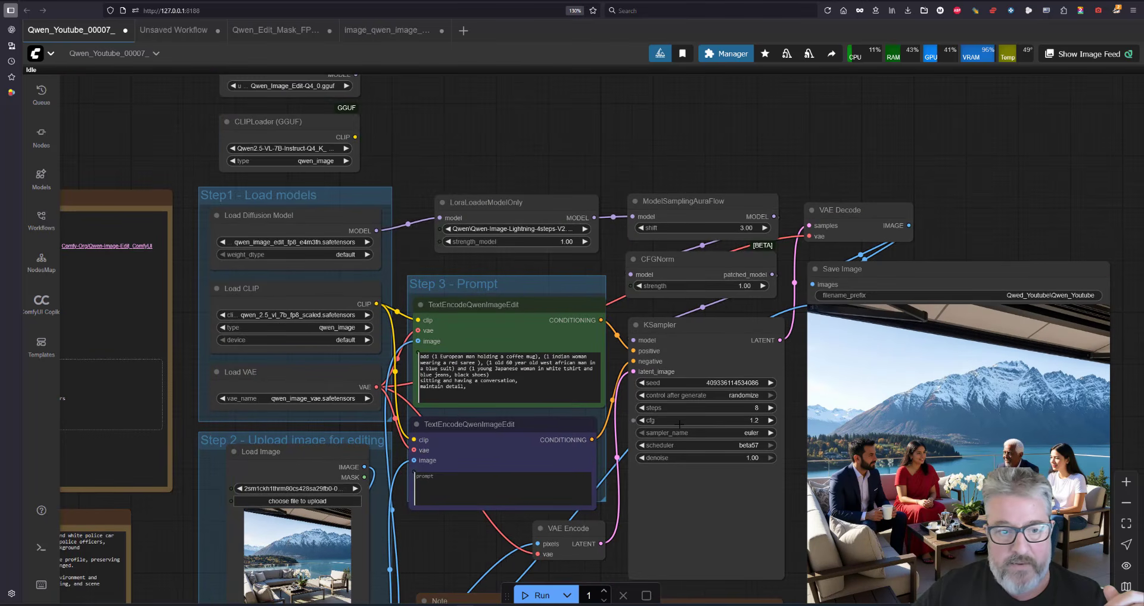
left_click_drag(451, 342, 617, 421)
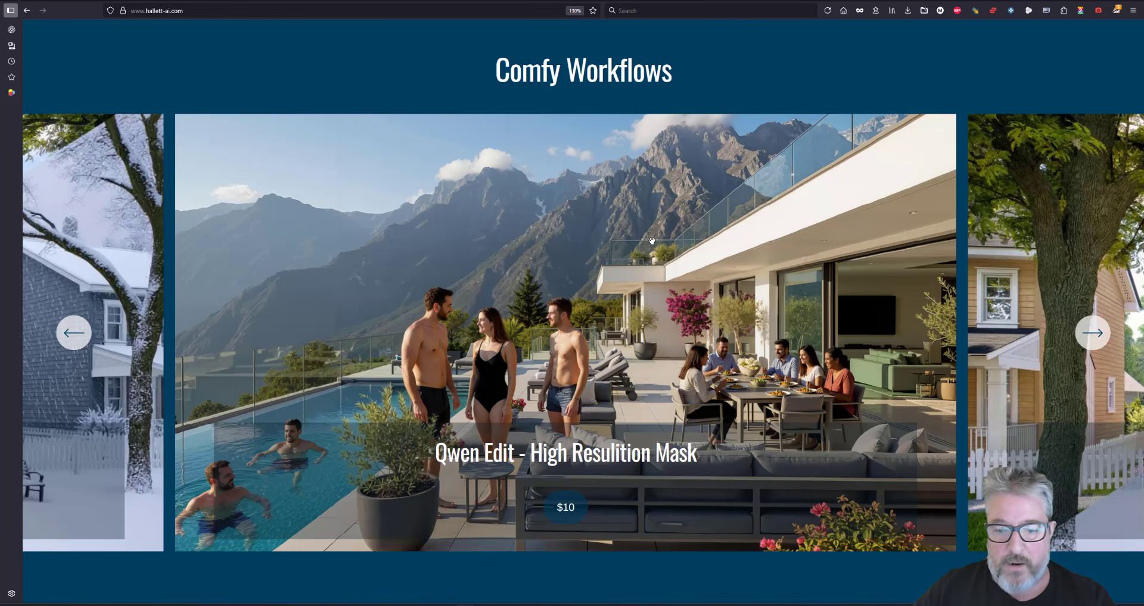
left_click(1093, 333)
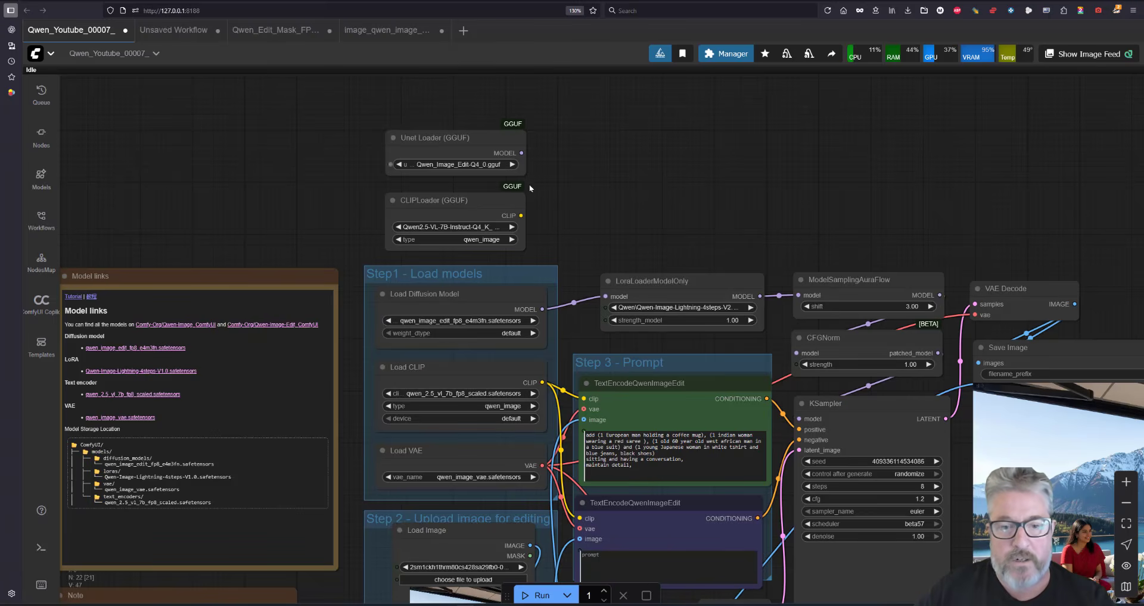
Step: Try to connect the CLIPLoader (GGUF) output to the clip input of the green TextEncodeQwenImageEdit node
left_click_drag(521, 215, 577, 272)
left_click_drag(540, 376, 583, 399)
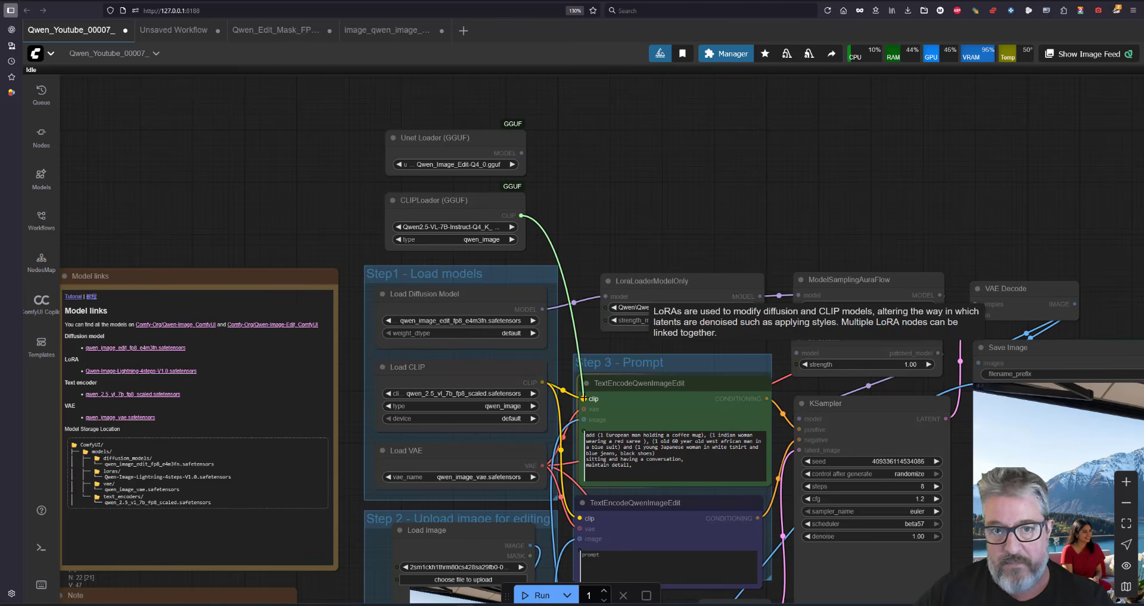
left_click_drag(578, 337, 606, 159)
left_click(603, 103)
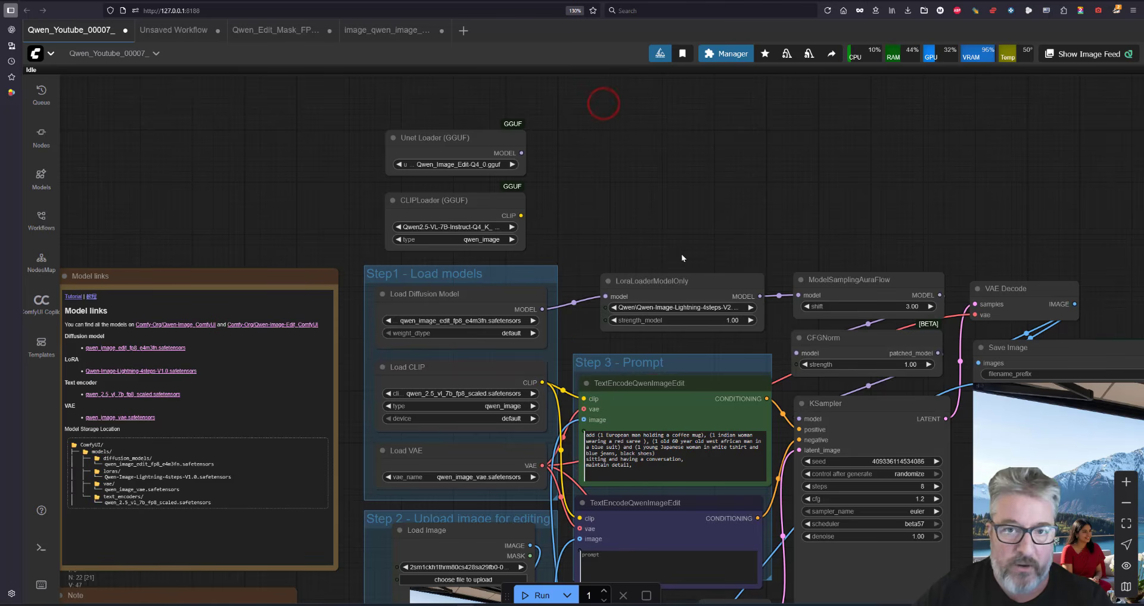
Step: Compare the GGUF loader nodes with the Step1 - Load models group and the files listed in the Model links note
left_click_drag(730, 265, 596, 161)
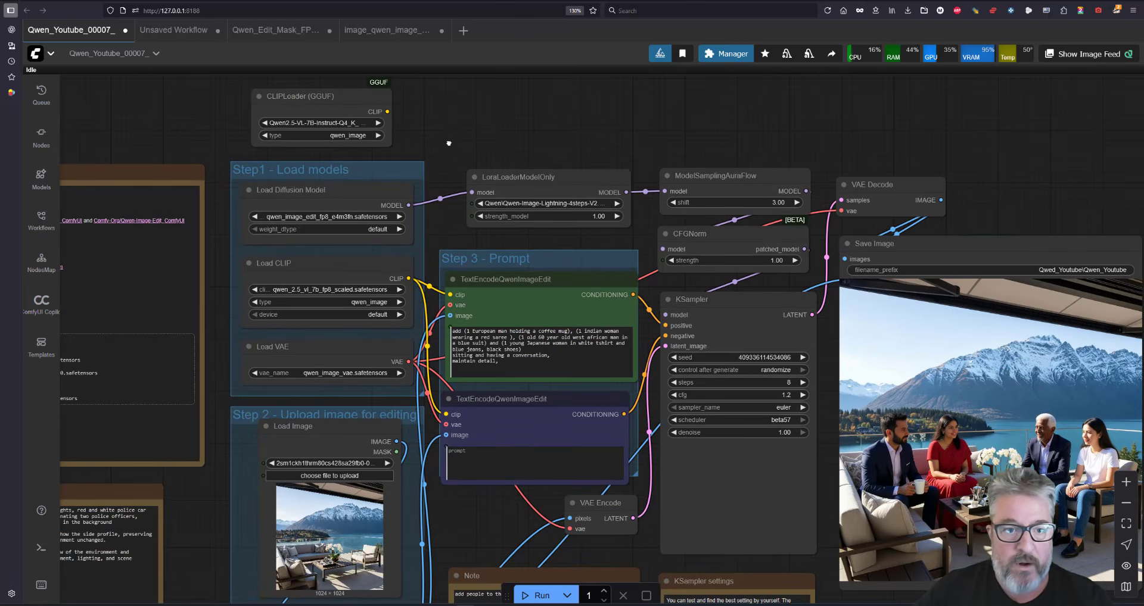
left_click_drag(448, 143, 462, 229)
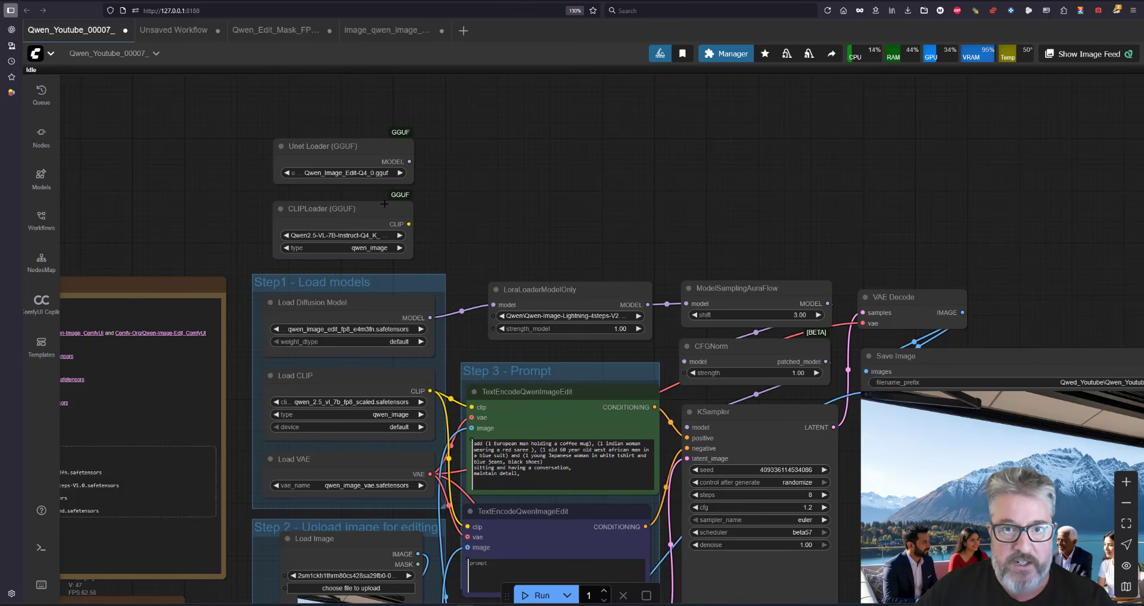
left_click_drag(385, 204, 709, 144)
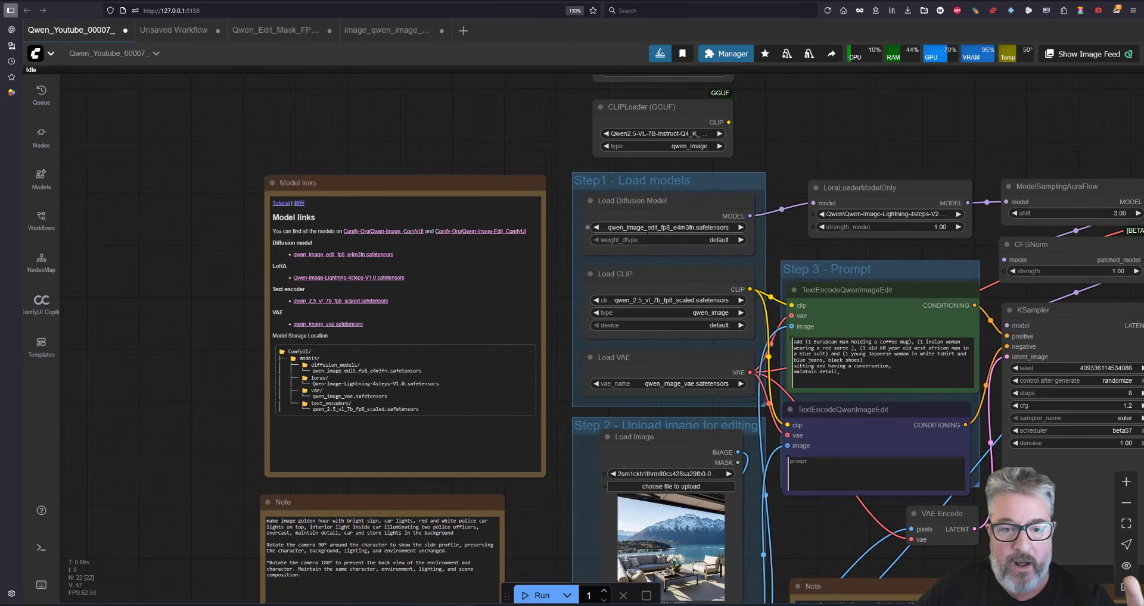
left_click_drag(834, 155, 613, 223)
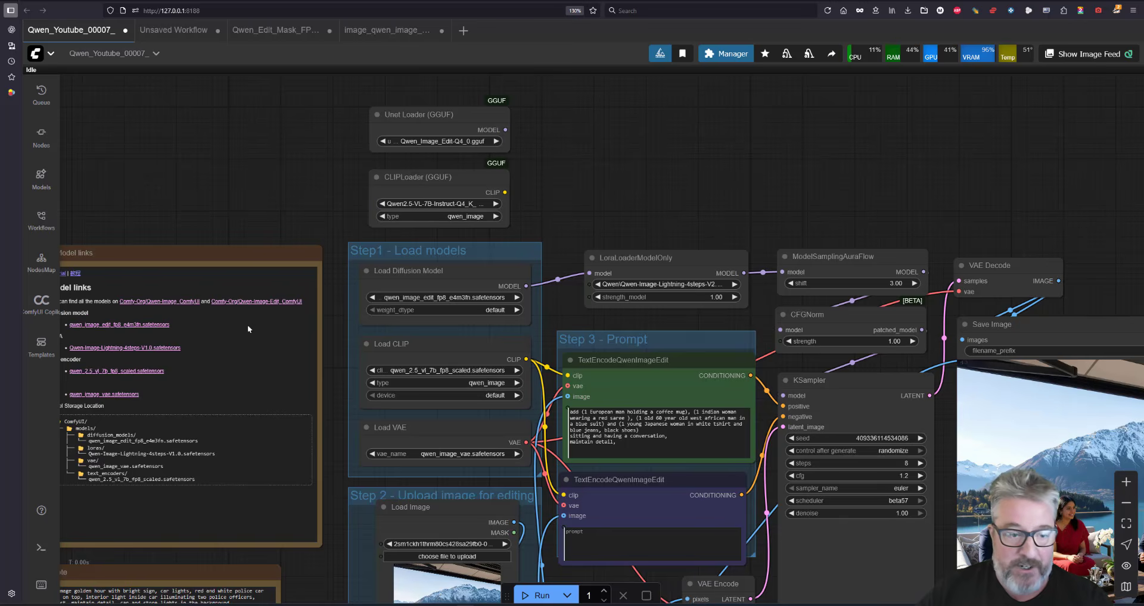
left_click_drag(249, 327, 348, 264)
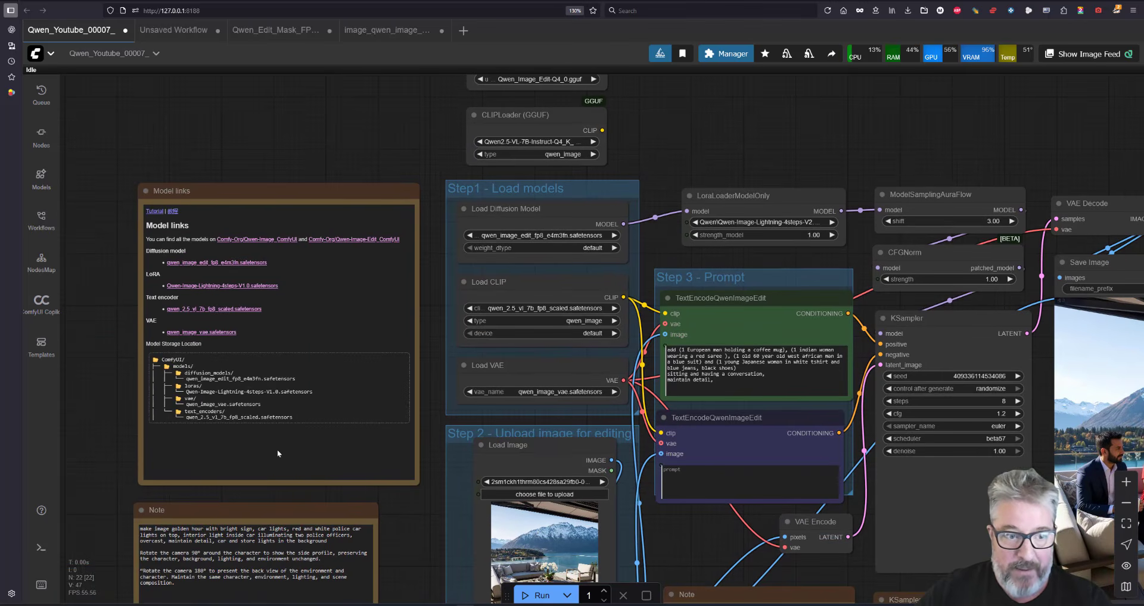
left_click_drag(727, 188, 628, 320)
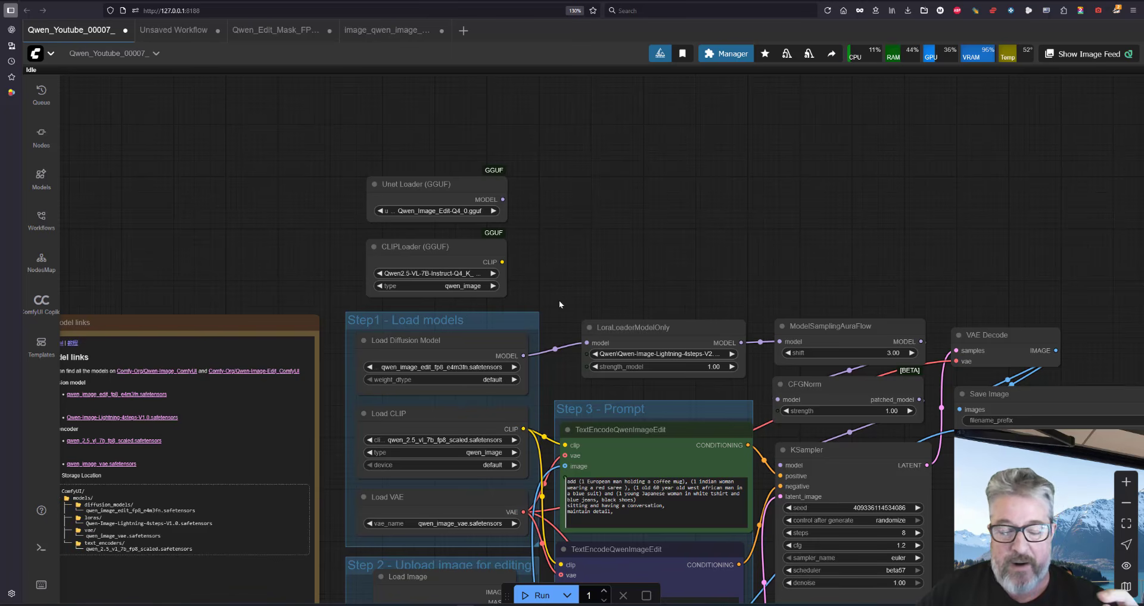
Step: Examine the GGUF model file names, the LoraLoaderModelOnly node, the KSampler values and the saved image
scroll(435, 285, "up", 4)
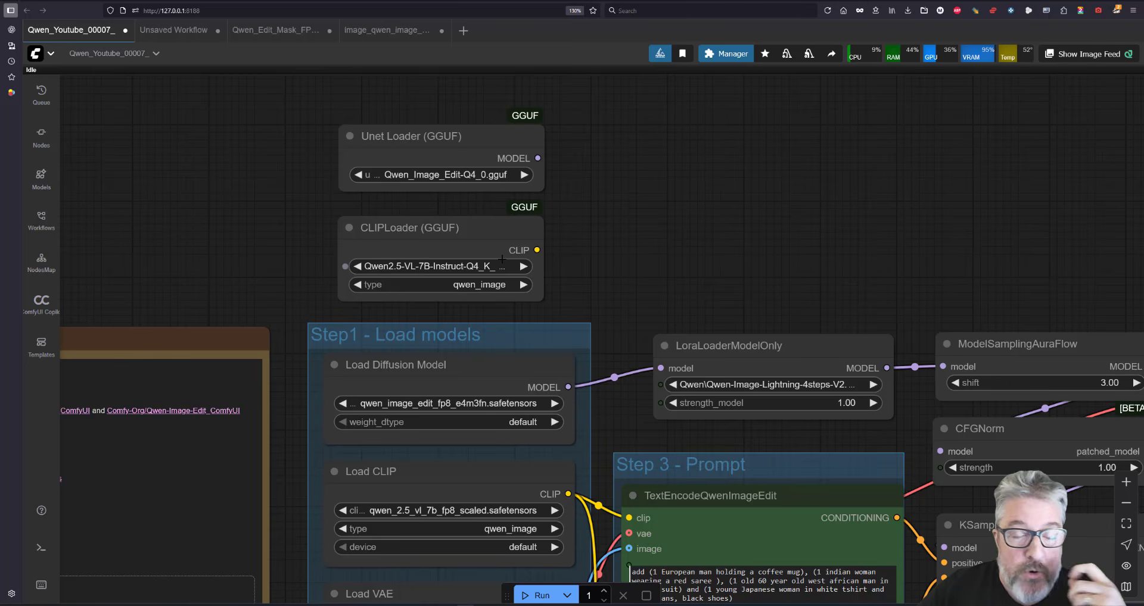
scroll(678, 245, "down", 2)
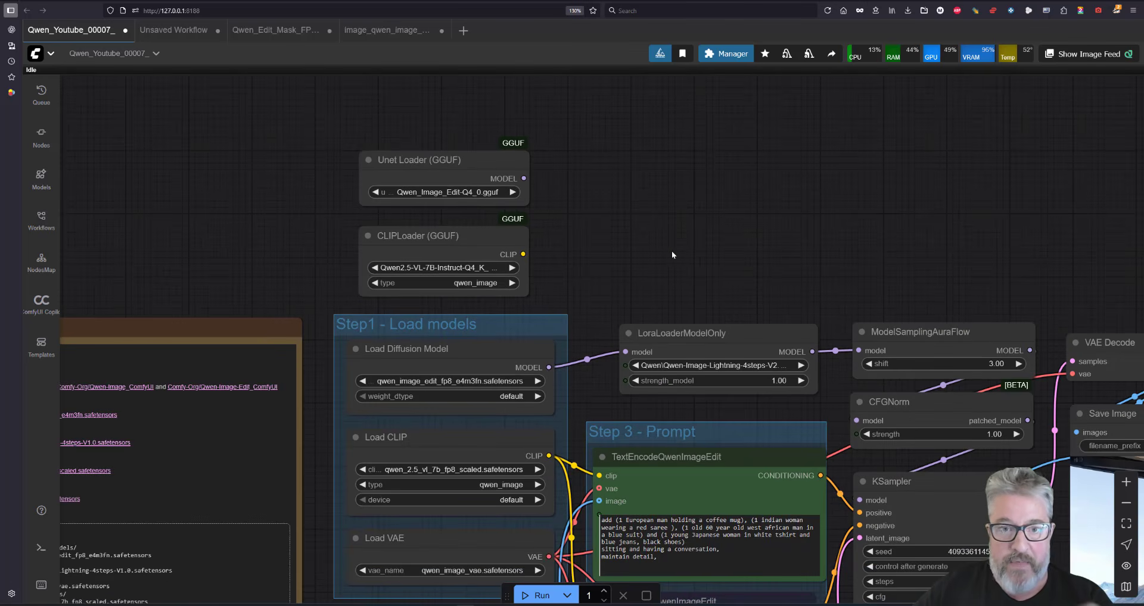
left_click_drag(772, 262, 569, 174)
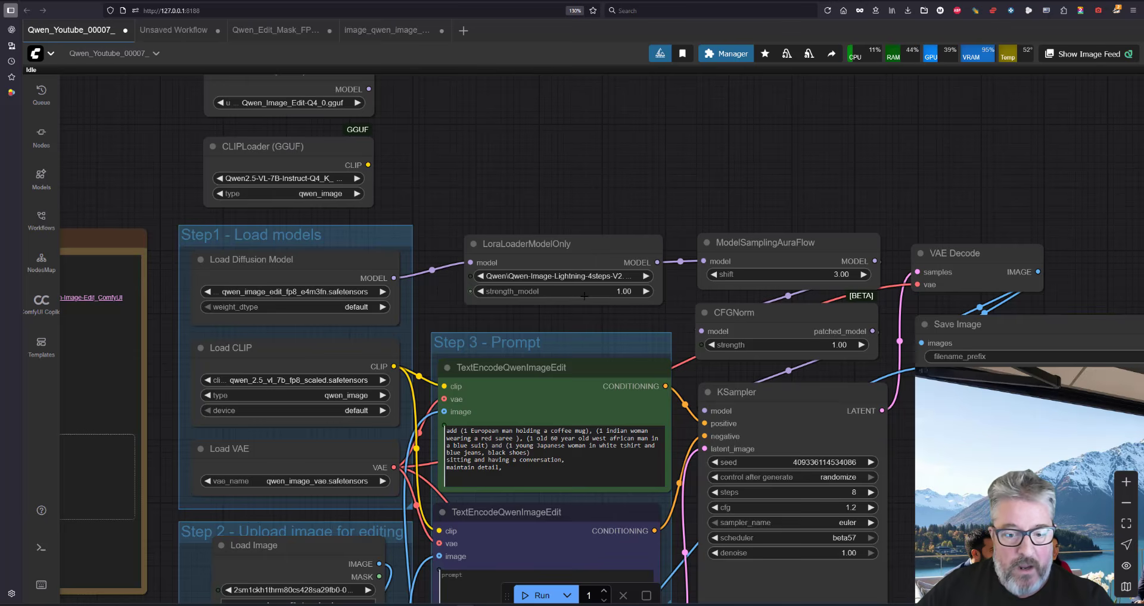
left_click_drag(576, 291, 439, 143)
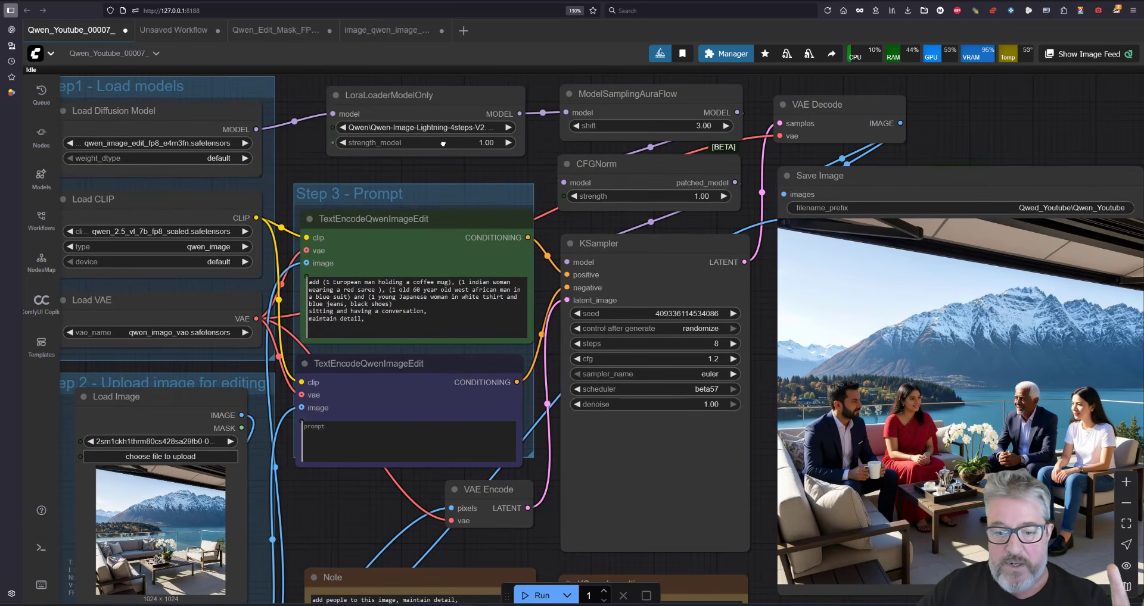
left_click_drag(276, 520, 321, 446)
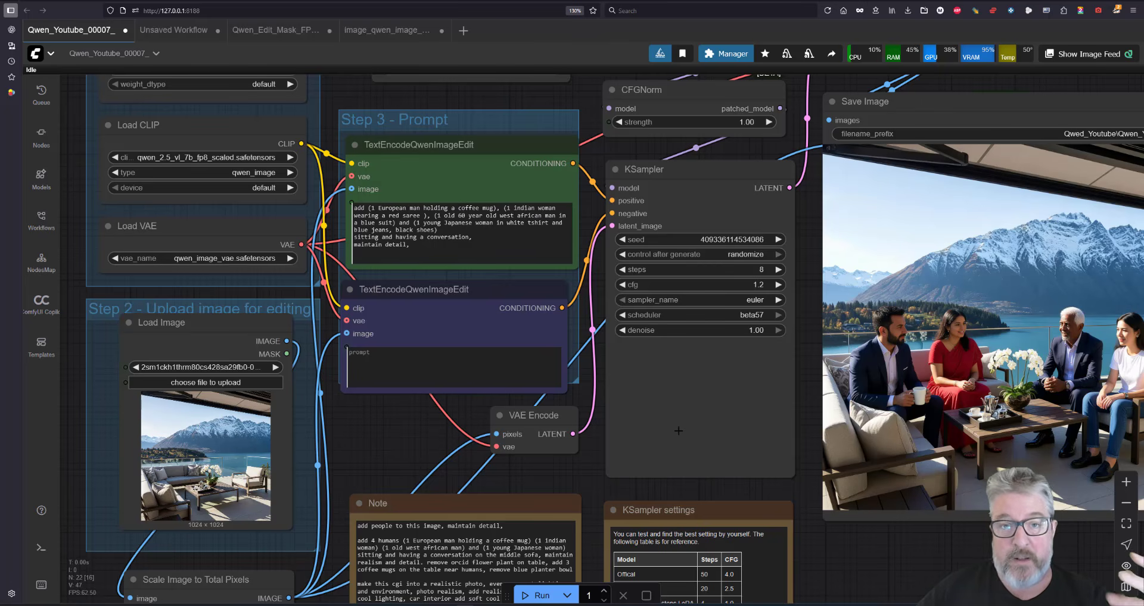
left_click_drag(816, 423, 489, 420)
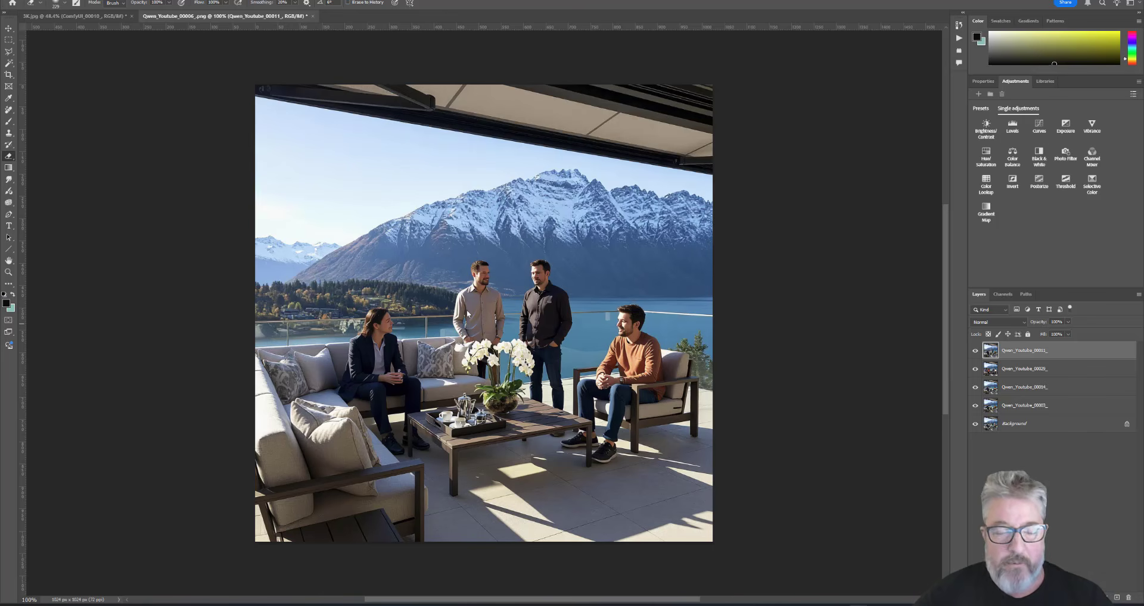
Step: Switch to Photoshop, hide all the layers above the Background and toggle the top layer to compare it with the Background image
scroll(467, 327, "up", 1)
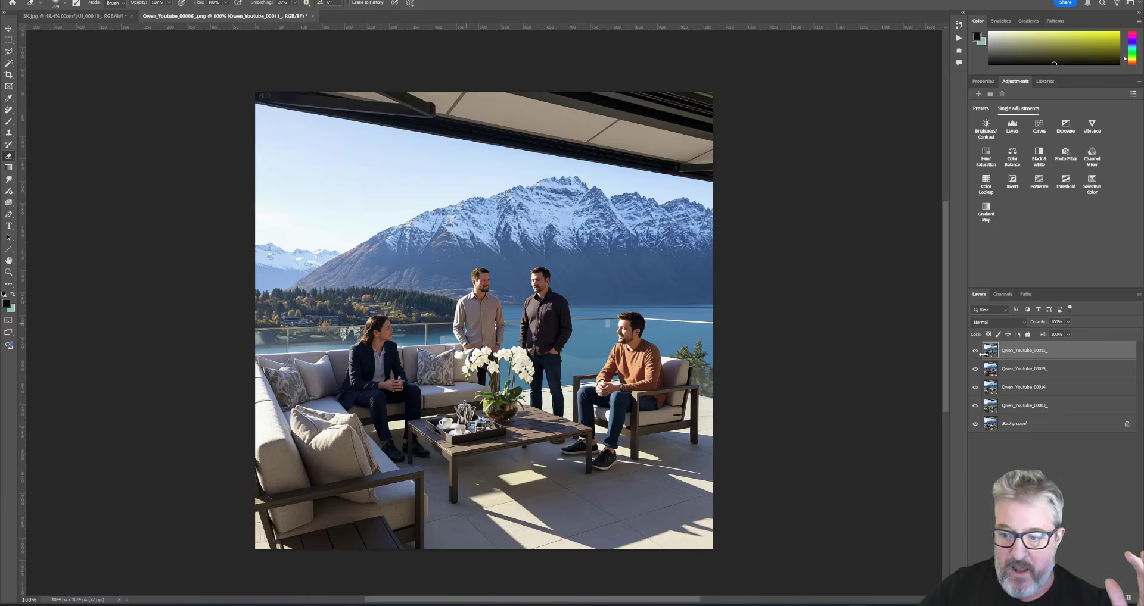
left_click_drag(974, 351, 978, 409)
left_click(974, 351)
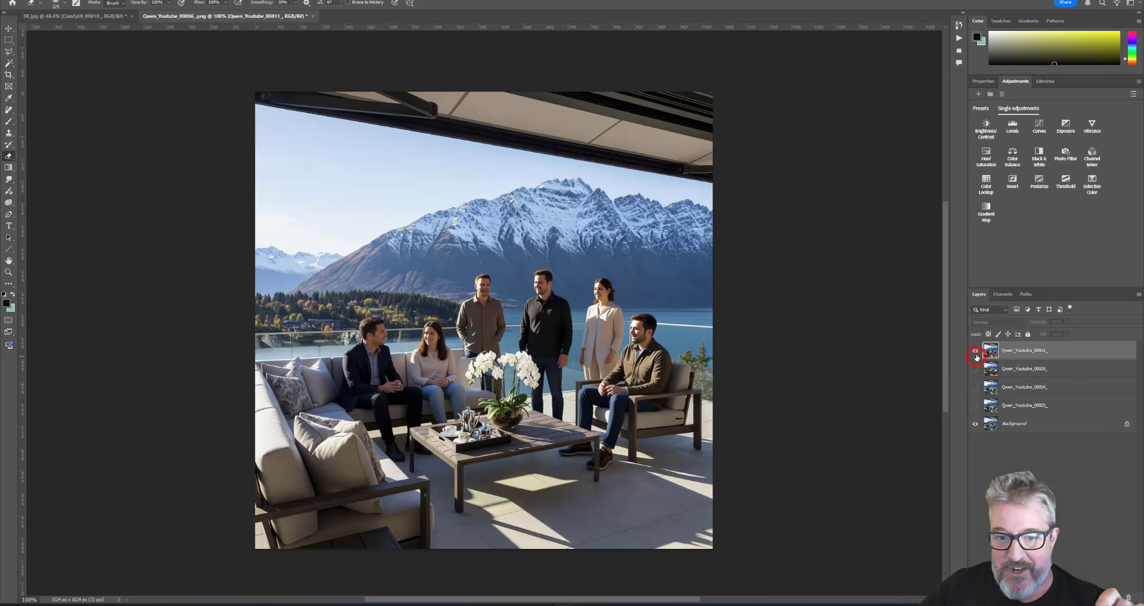
left_click(975, 351)
left_click(975, 350)
Step: Toggle the two layers directly above the Background one at a time to compare each generated image with the Background
left_click(974, 407)
left_click(974, 407)
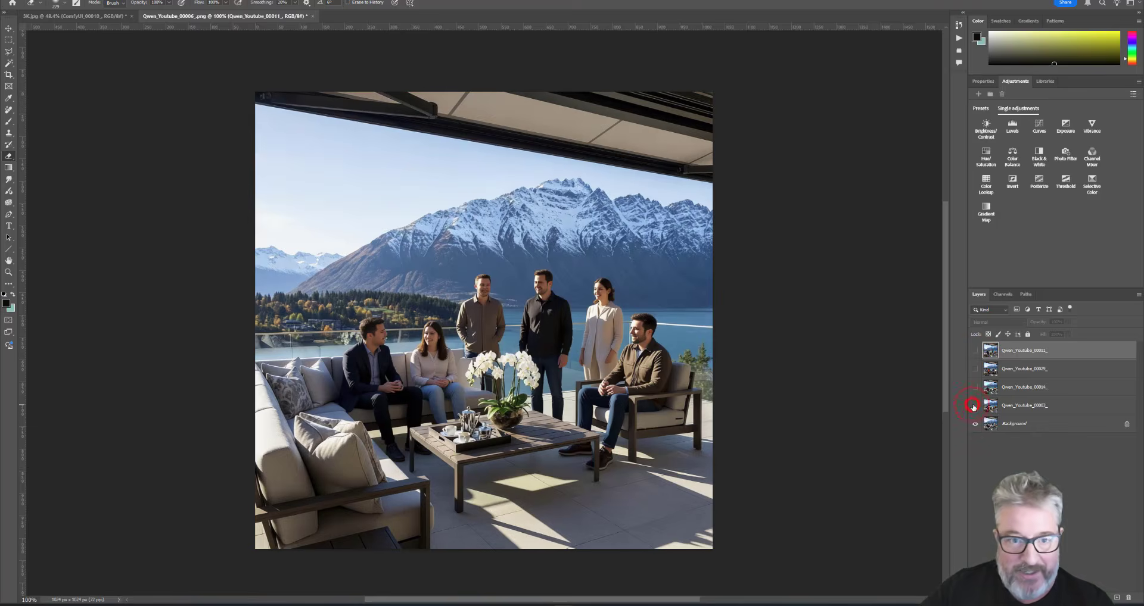
left_click(974, 407)
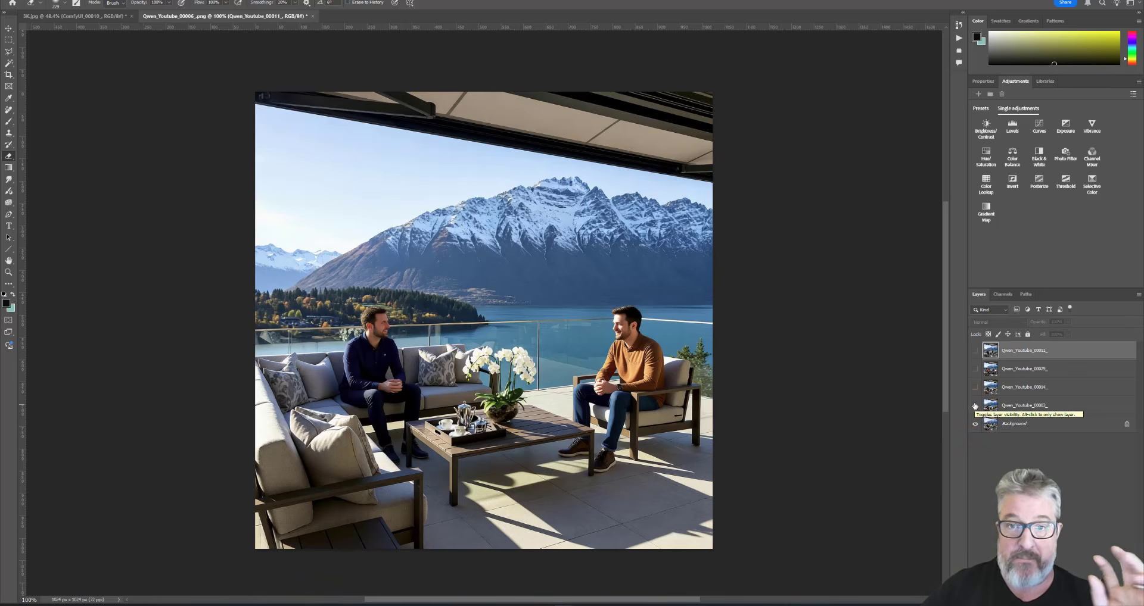
left_click(974, 406)
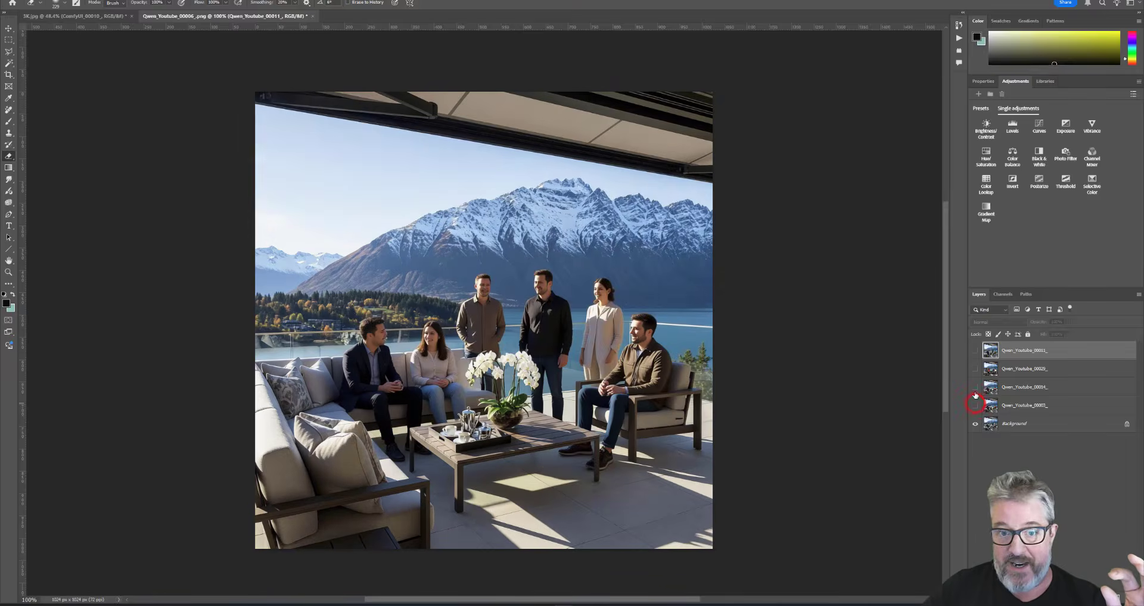
left_click(974, 390)
left_click(974, 391)
left_click(974, 391)
left_click(974, 392)
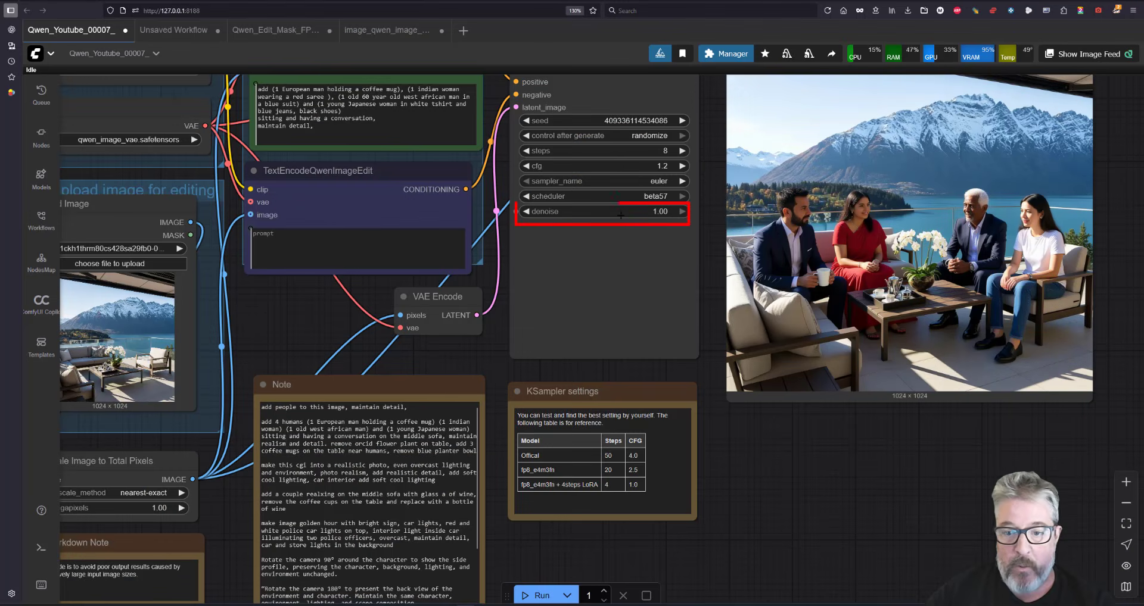
Step: Switch back to ComfyUI and set the KSampler denoise to 0.90 after trying 0.86 and 0.85
left_click_drag(621, 214, 617, 214)
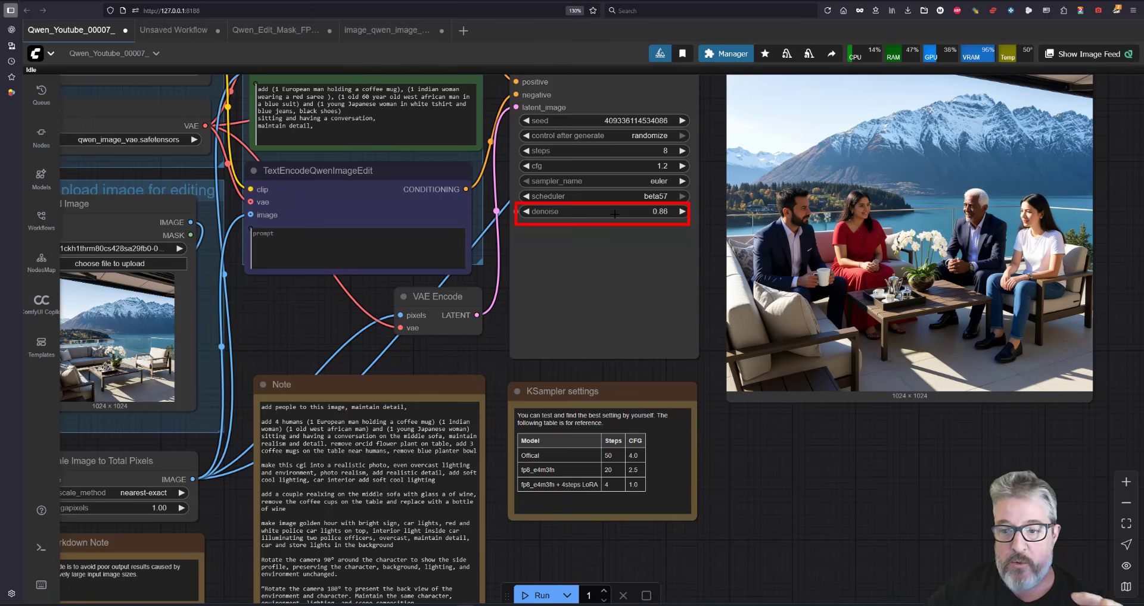
left_click_drag(887, 319, 831, 392)
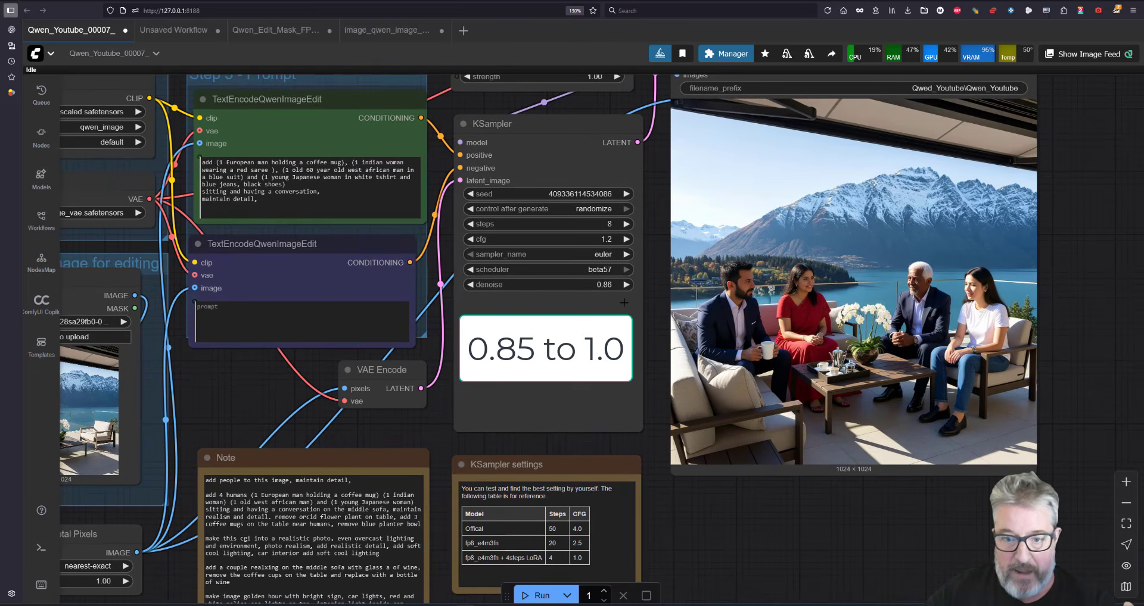
left_click_drag(567, 283, 570, 284)
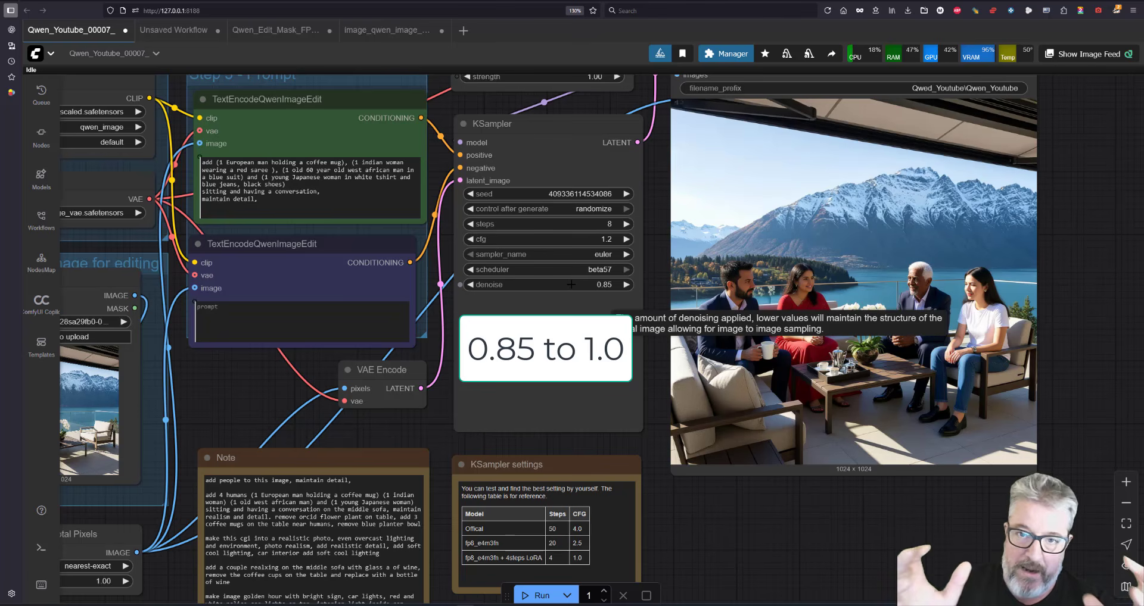
left_click_drag(571, 284, 666, 462)
Step: Filter the LoRA choices of the LoraLoaderModelOnly node by "qwen" to review the available Lightning LoRA versions
left_click(391, 156)
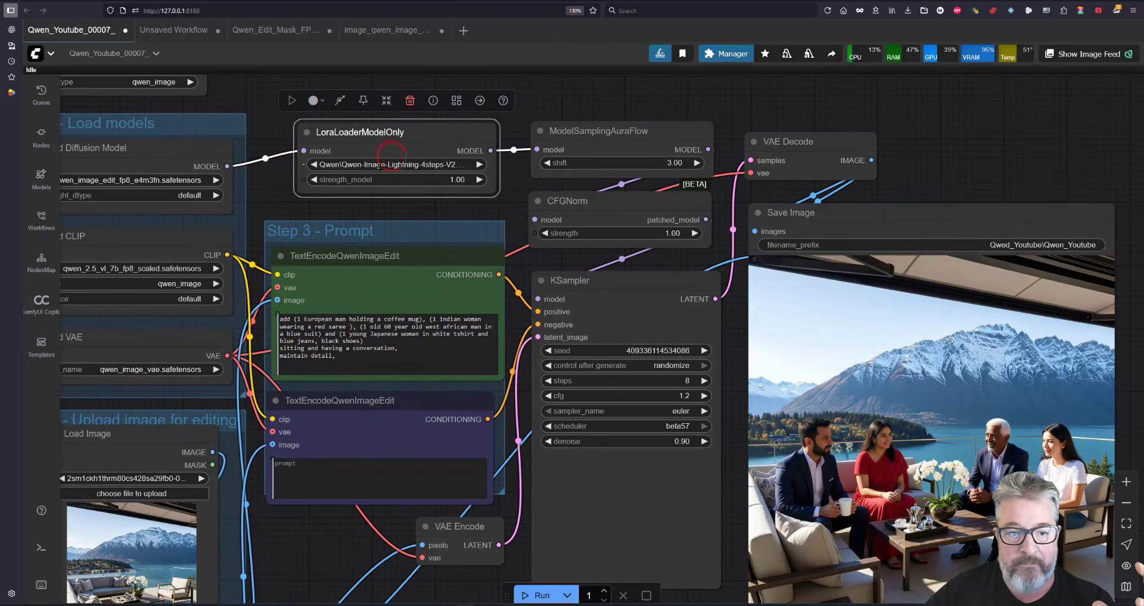
left_click(380, 166)
type("qwen")
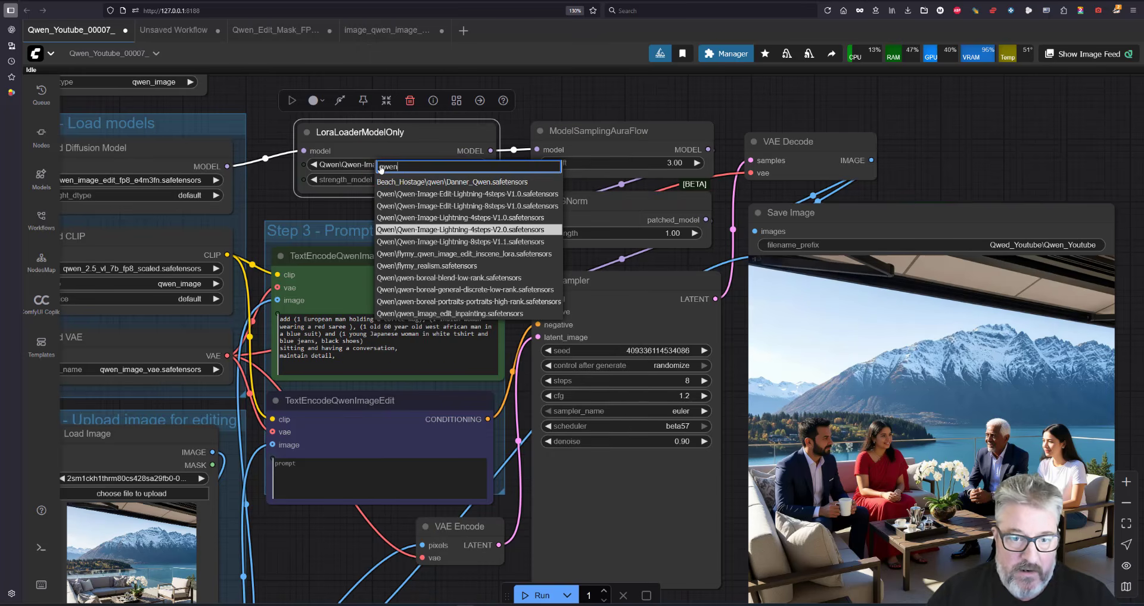
left_click(424, 207)
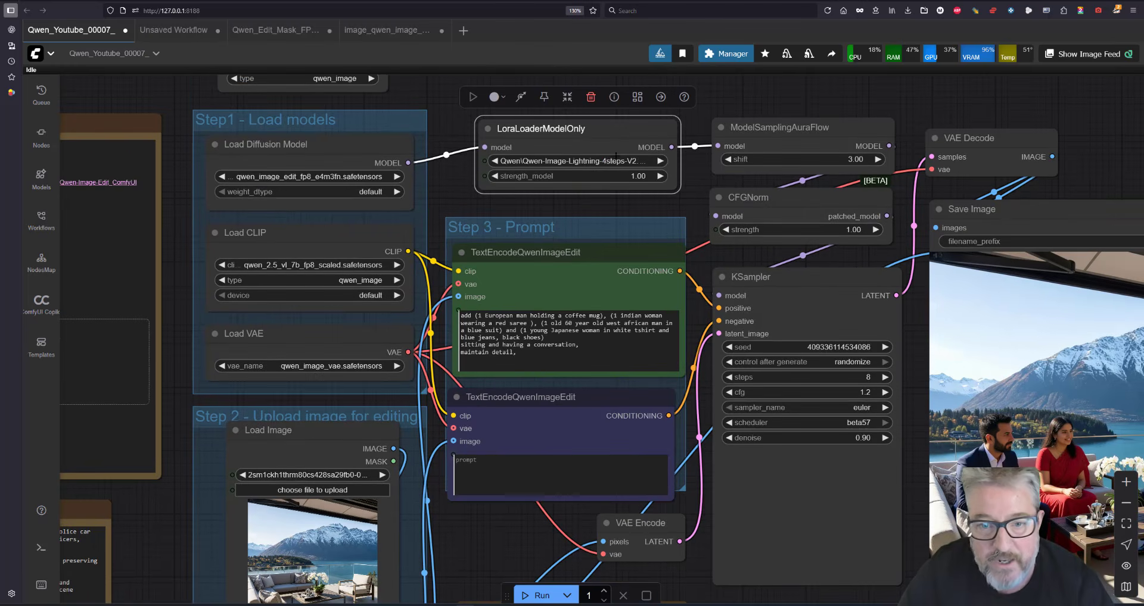
Step: Review the LoRA choices of the LoraLoaderModelOnly node, the prompts, the KSampler values and the KSampler settings note
left_click(607, 162)
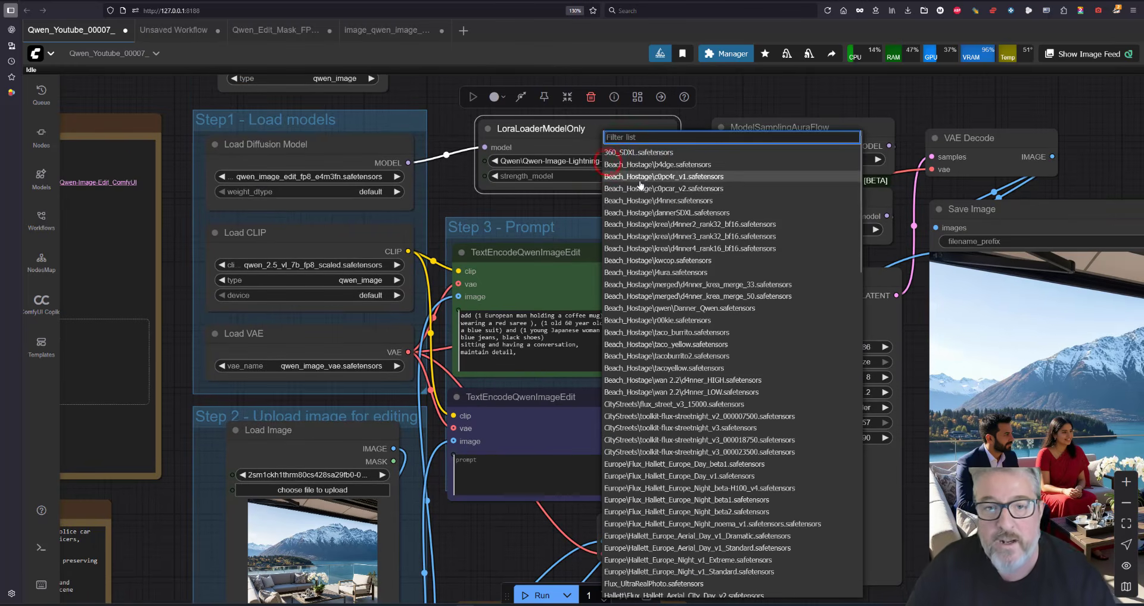
left_click(786, 91)
left_click_drag(786, 91, 646, 118)
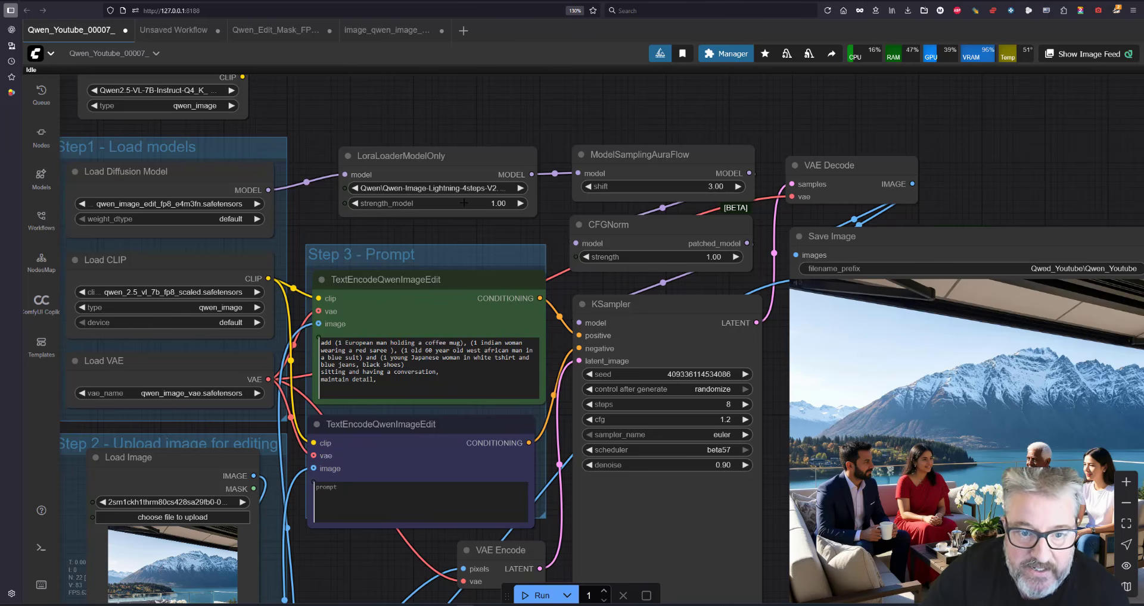
left_click(437, 188)
left_click(456, 119)
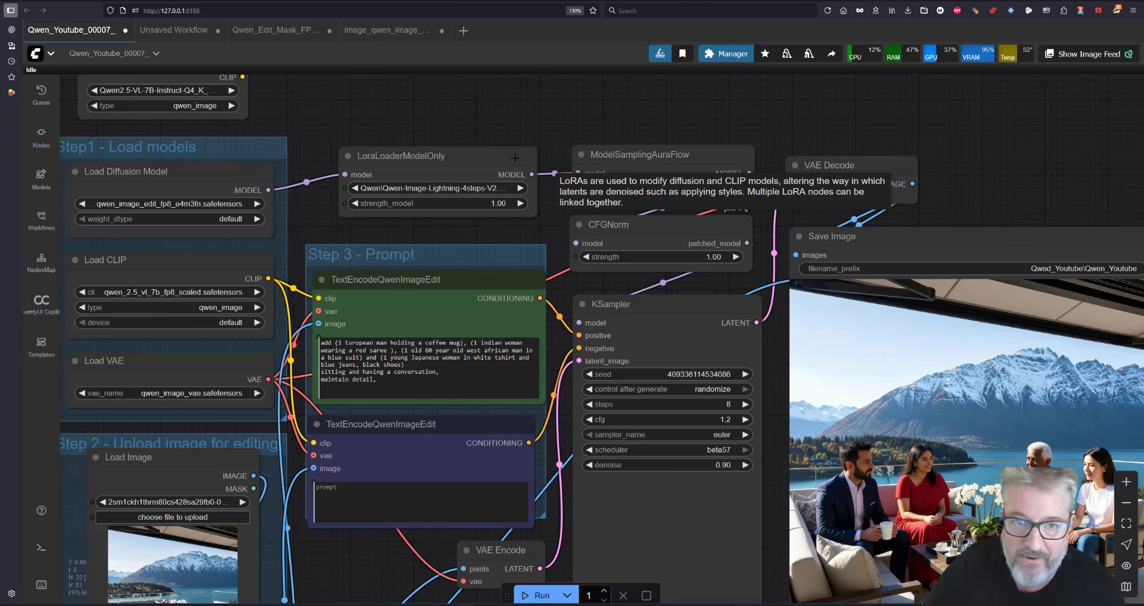
left_click_drag(555, 336, 554, 232)
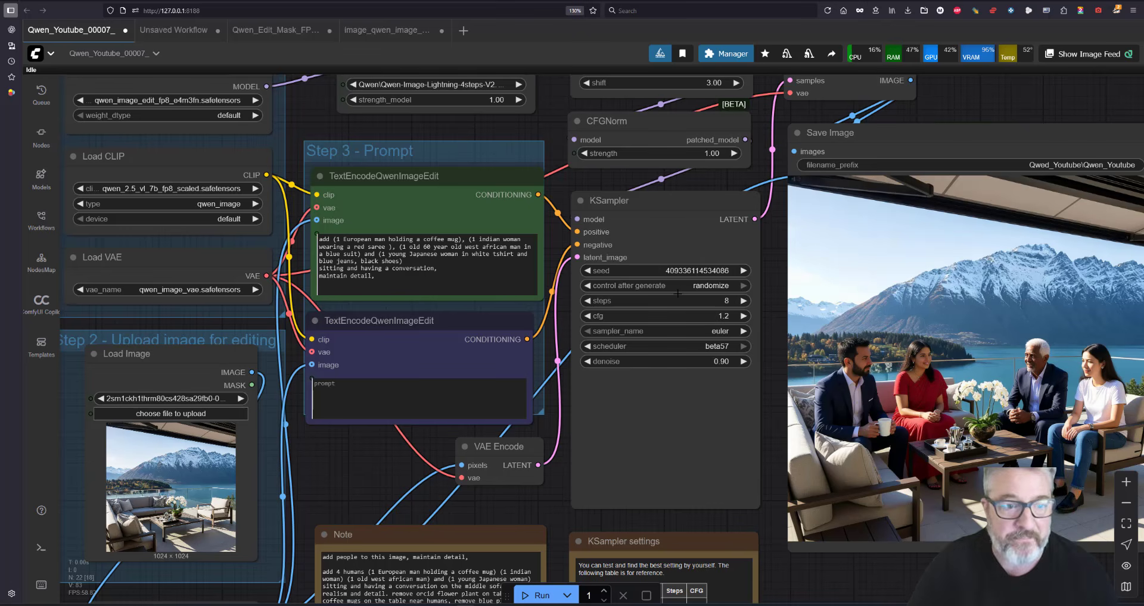
scroll(739, 245, "up", 1)
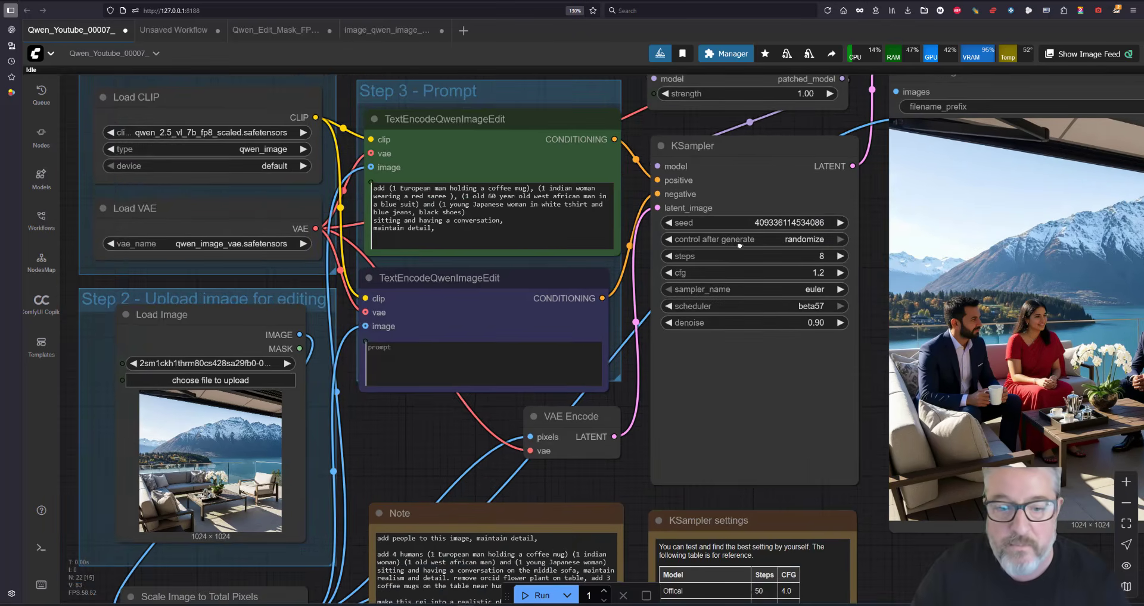
scroll(739, 246, "down", 1)
left_click_drag(442, 477, 462, 233)
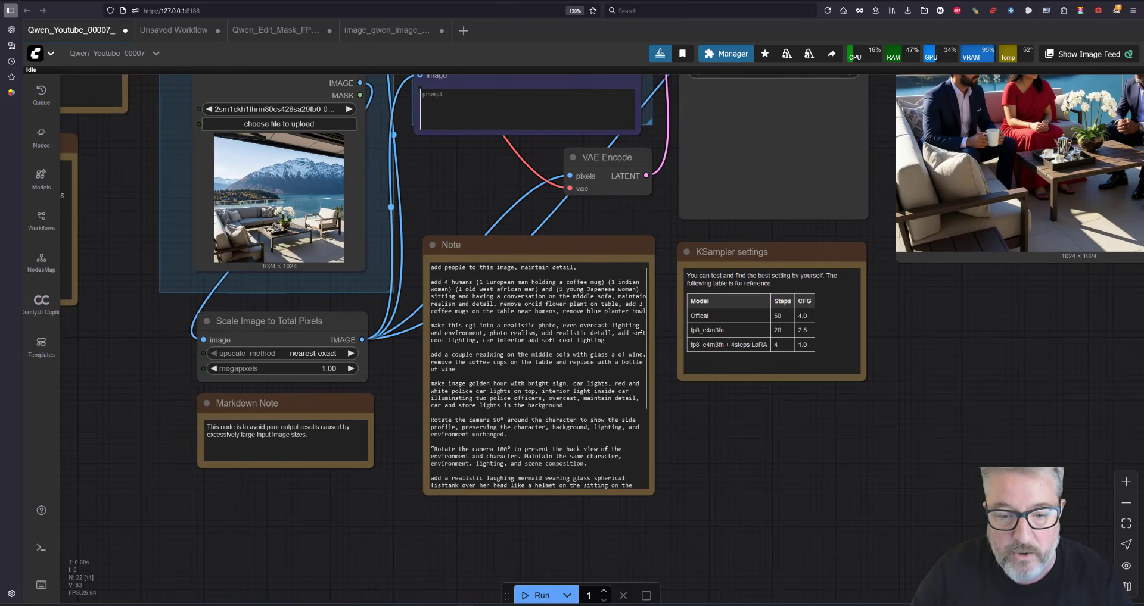
left_click_drag(555, 258, 525, 428)
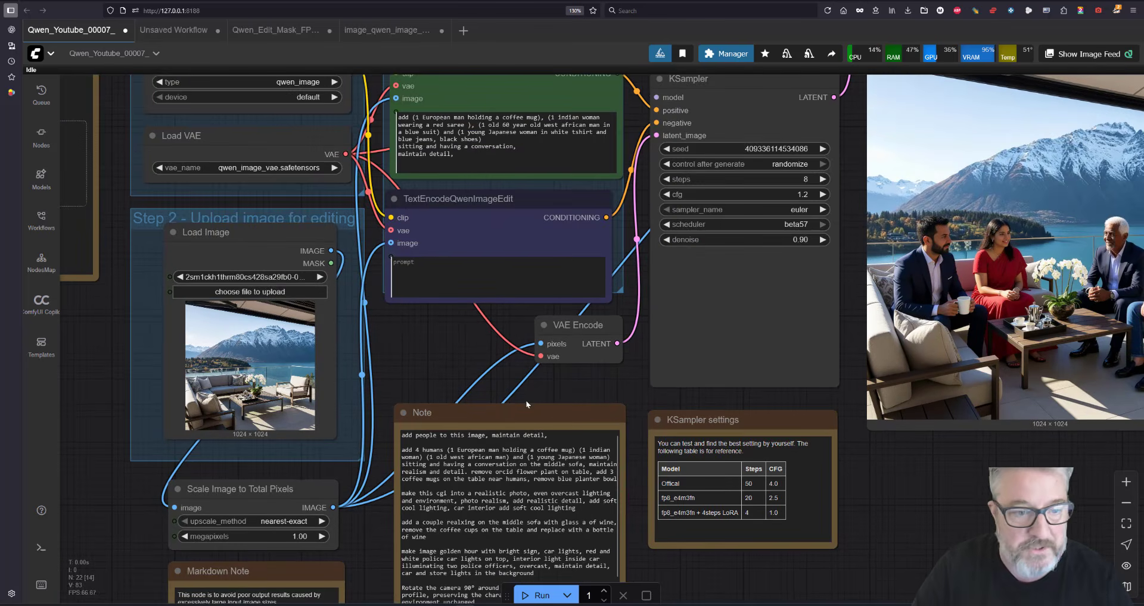
left_click_drag(668, 258, 708, 433)
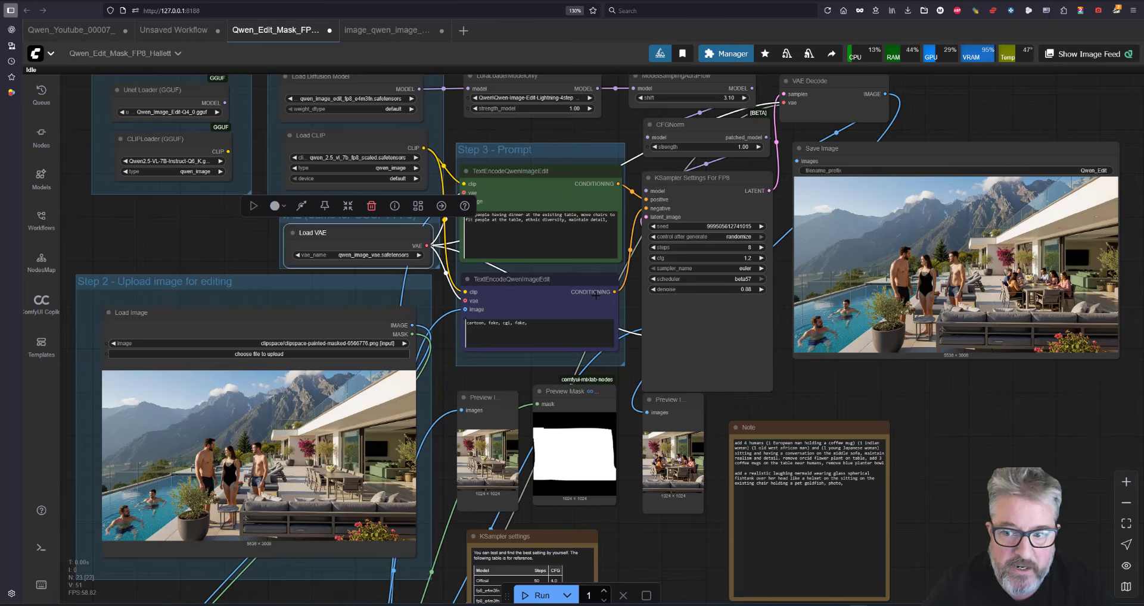
Step: In the Qwen_Edit_Mask_FP8 workflow, open the loaded image in the MaskEditor, paint a mask around the dining table and save it
left_click_drag(337, 397, 569, 317)
scroll(569, 316, "up", 6)
right_click(485, 347)
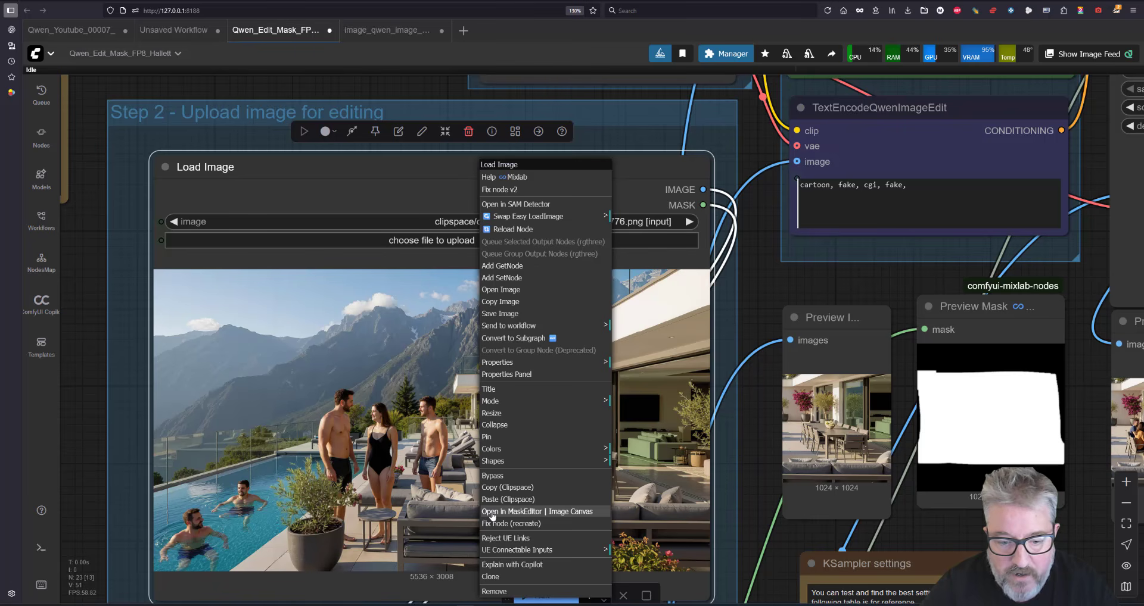
left_click(511, 515)
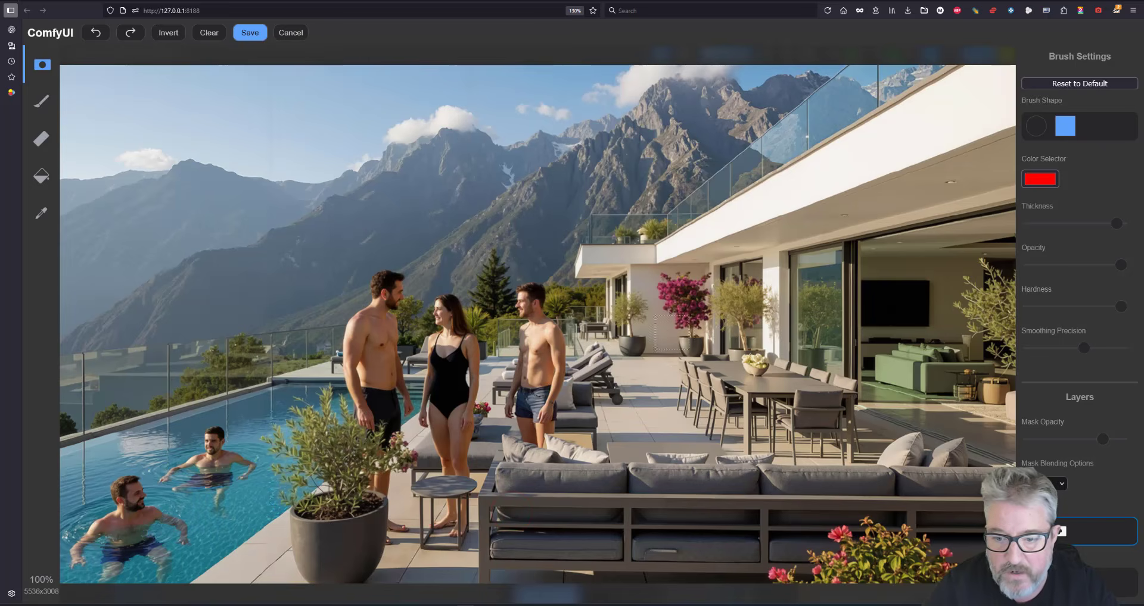
mouse_move(663, 320)
left_mouse_down()
mouse_move(666, 448)
mouse_move(898, 455)
mouse_move(873, 324)
mouse_move(833, 310)
mouse_move(658, 316)
left_mouse_up()
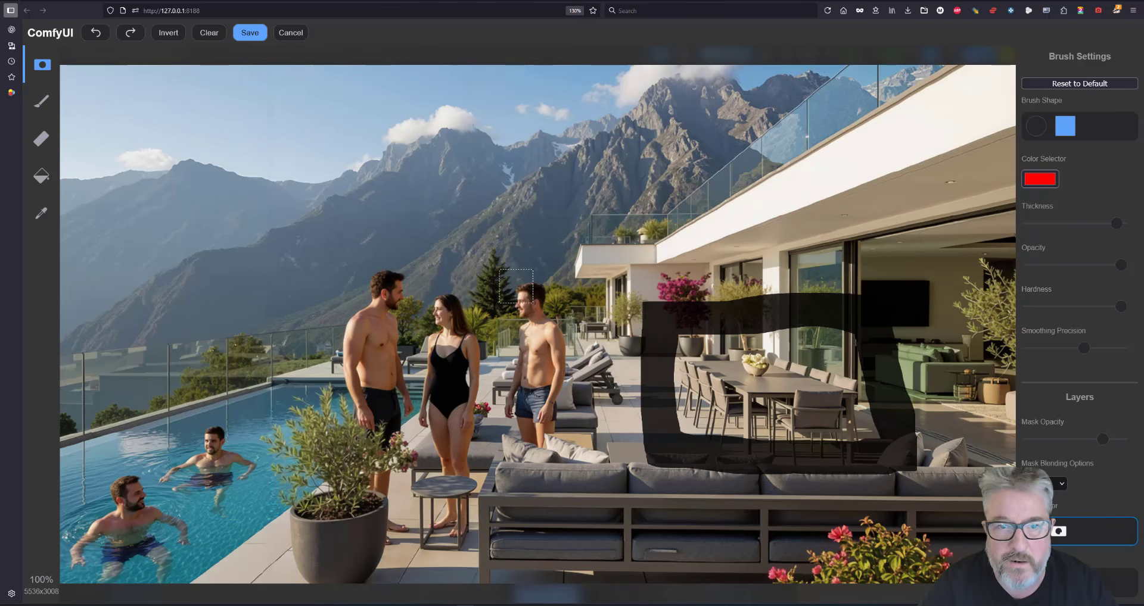
left_click(250, 32)
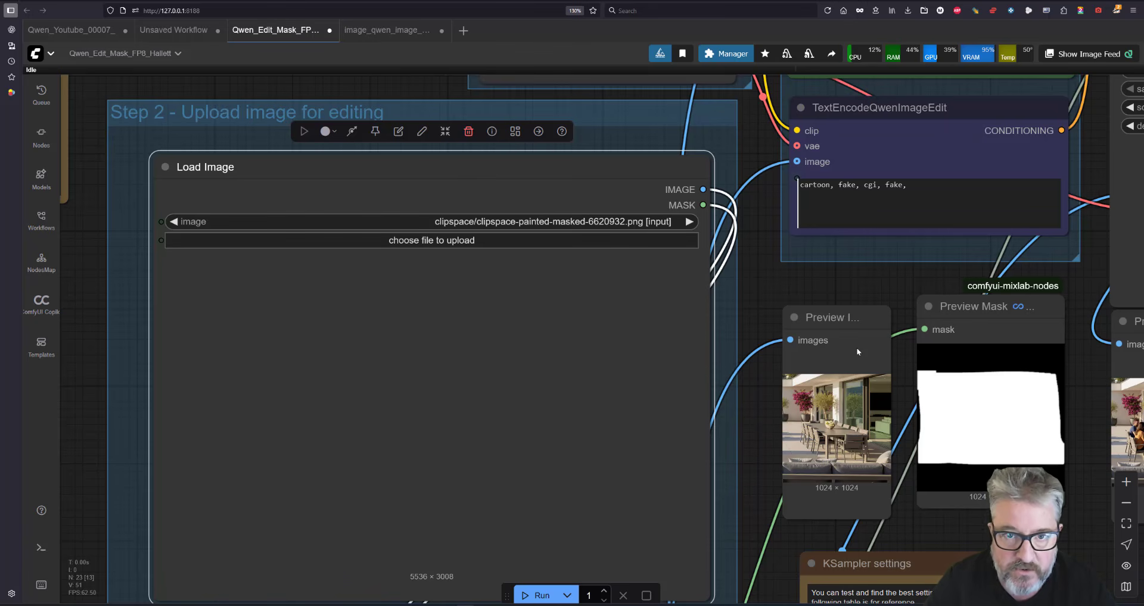
Step: Examine the mask preview, both prompts and the KSampler Settings For FP8 values in the masked-edit workflow
left_click_drag(940, 376, 499, 346)
scroll(499, 346, "down", 2)
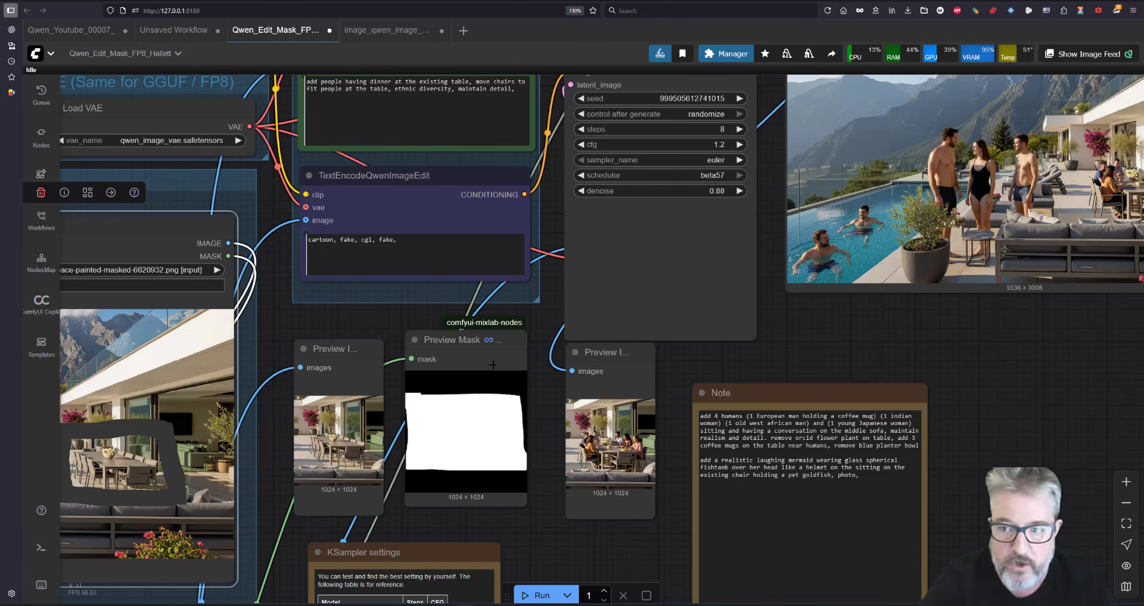
left_click_drag(674, 284, 606, 424)
scroll(249, 218, "up", 3)
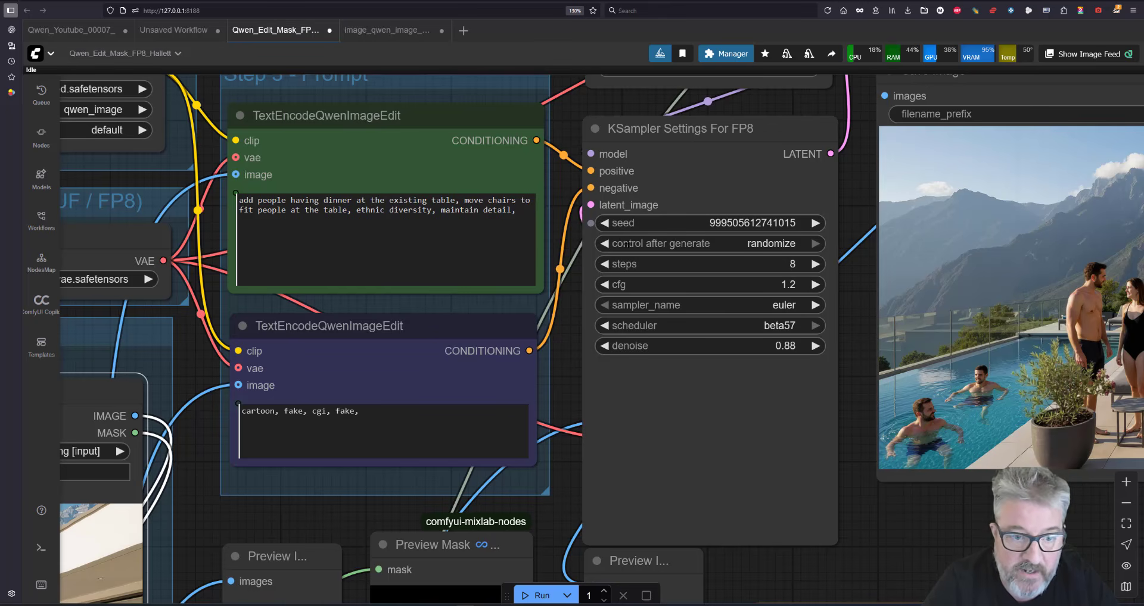
left_click_drag(831, 356, 449, 338)
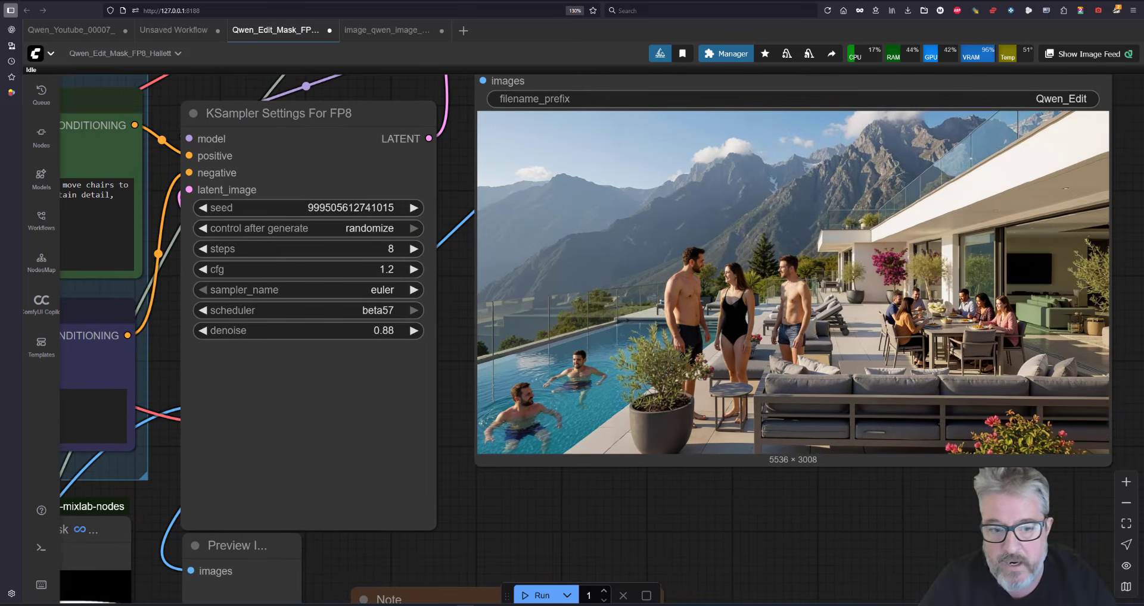
Step: Examine the Save Image result closely, comparing the people at the dining table with the rest of the terrace scene
scroll(916, 342, "up", 3)
left_click_drag(917, 342, 589, 418)
scroll(589, 418, "up", 3)
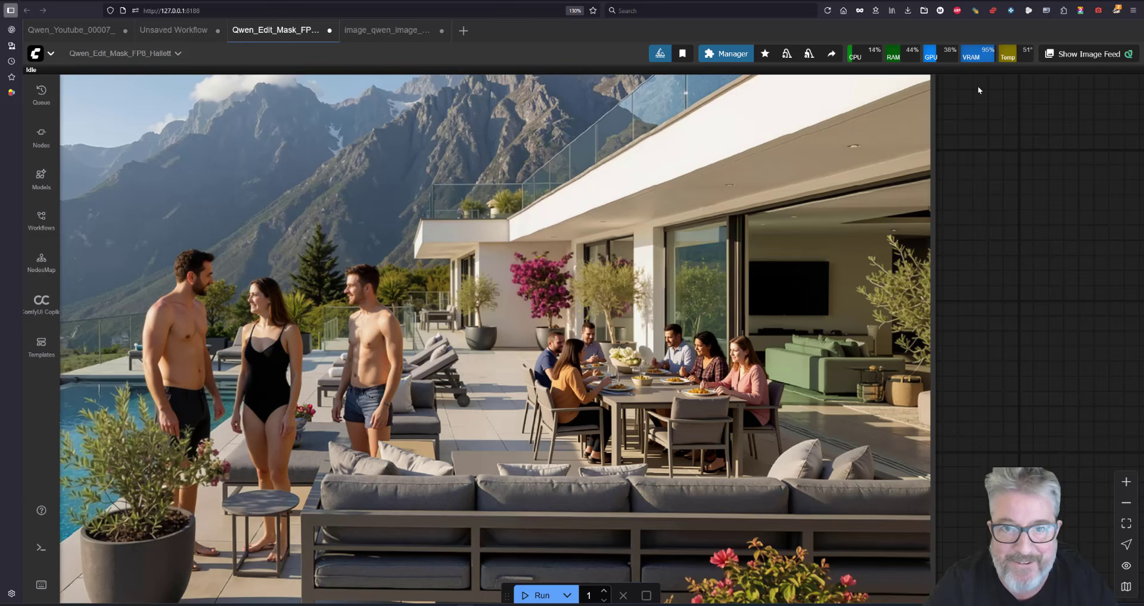
left_click_drag(395, 290, 460, 280)
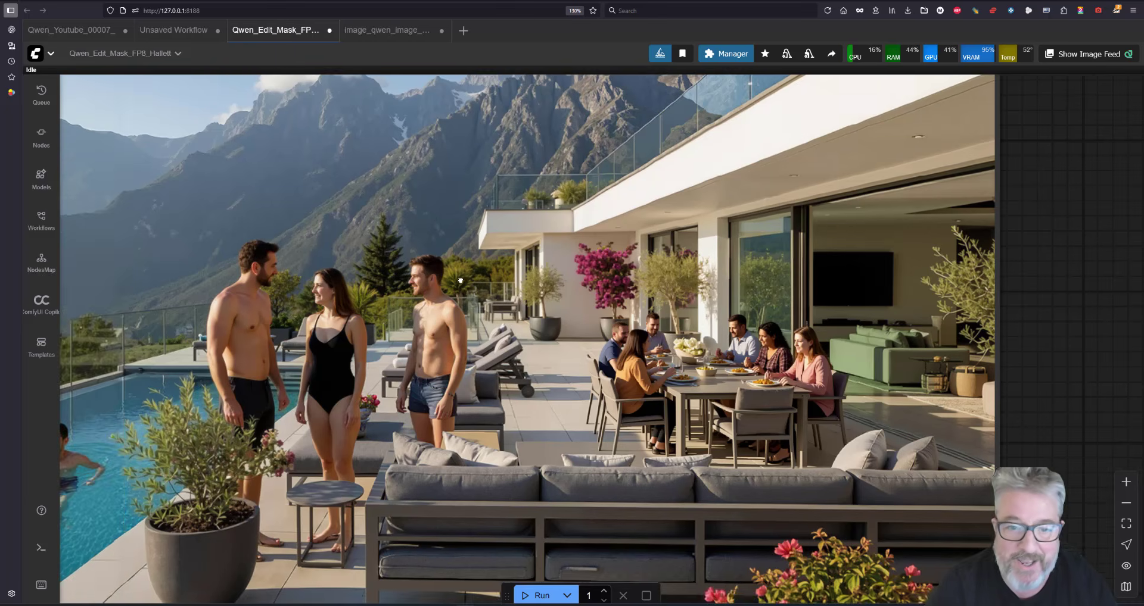
scroll(460, 280, "down", 2)
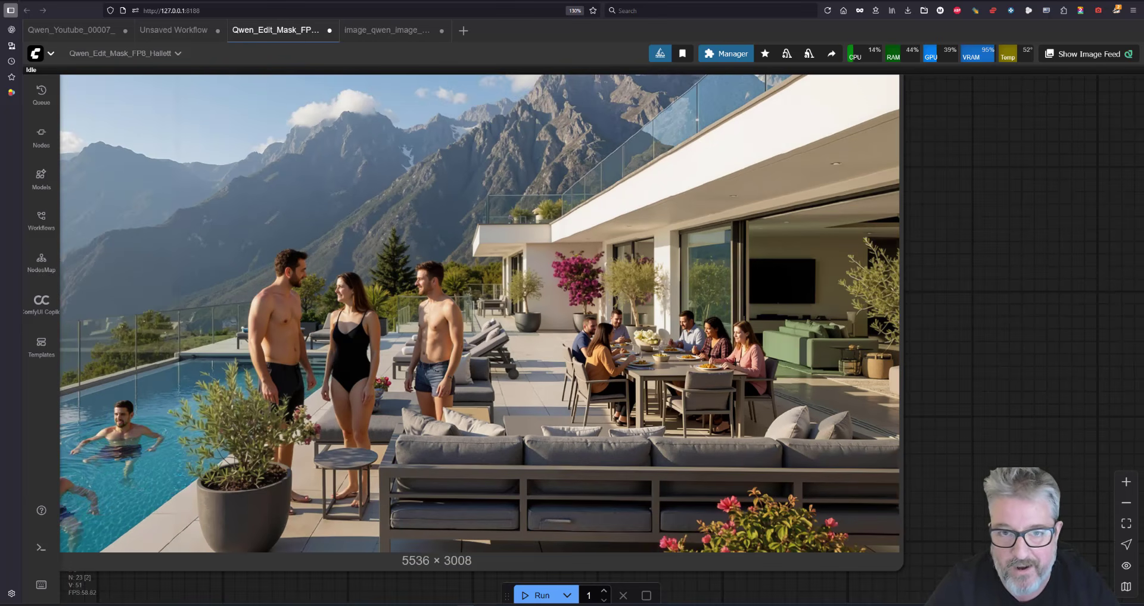
scroll(755, 363, "up", 2)
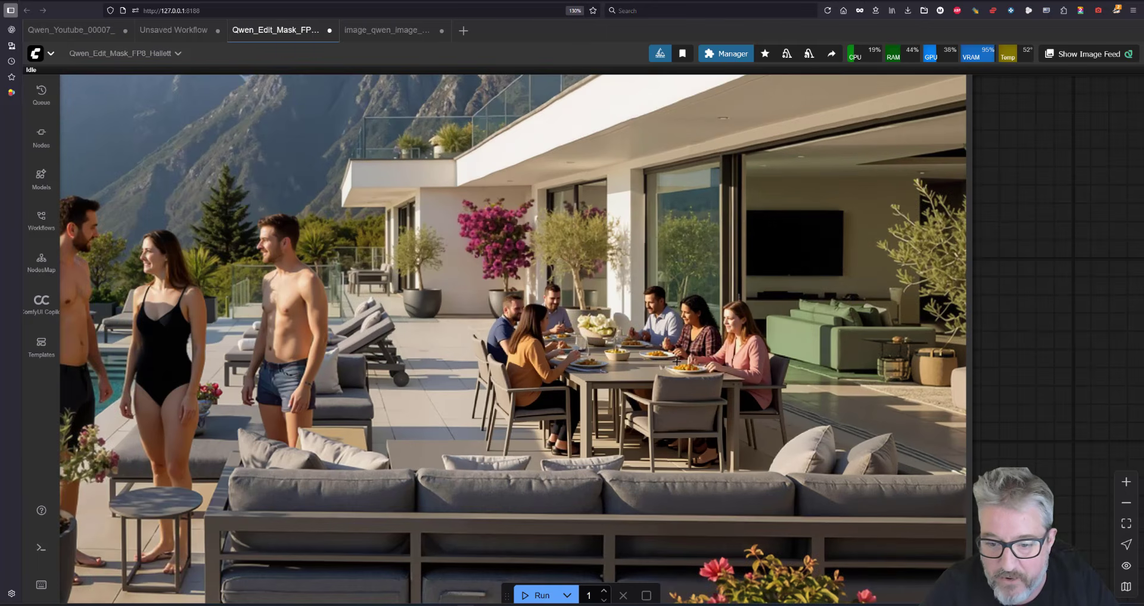
scroll(576, 406, "down", 5)
left_click_drag(576, 405, 858, 277)
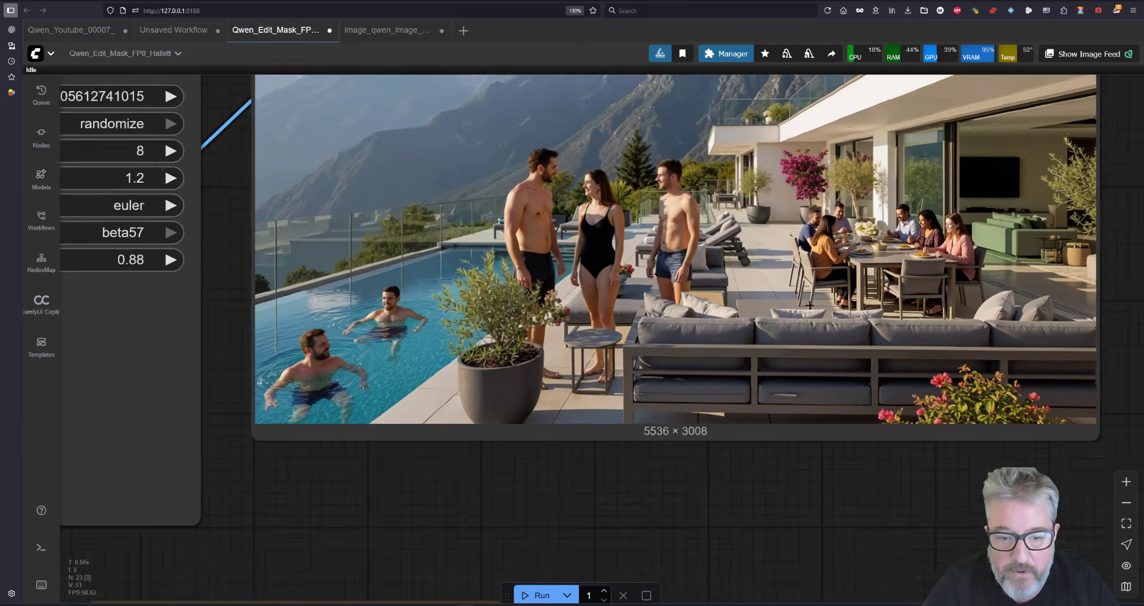
Step: Set the denoise of the KSampler Settings For FP8 node to 0.90
scroll(857, 277, "down", 1)
left_click_drag(417, 338, 711, 419)
scroll(717, 419, "down", 3)
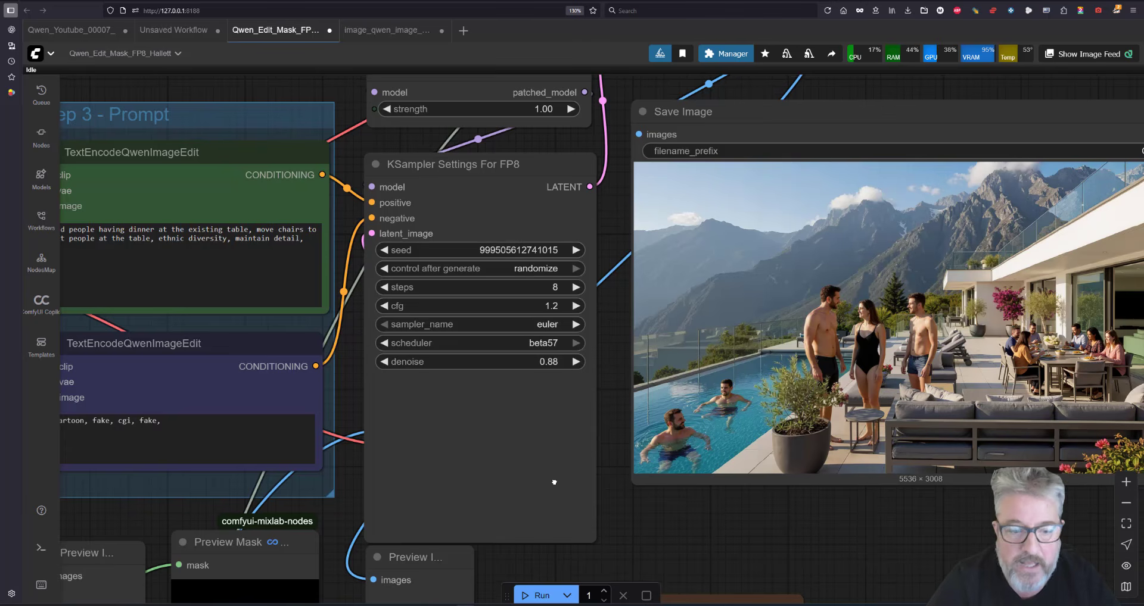
left_click_drag(555, 471, 554, 479)
left_click_drag(510, 369, 513, 368)
left_click(512, 368)
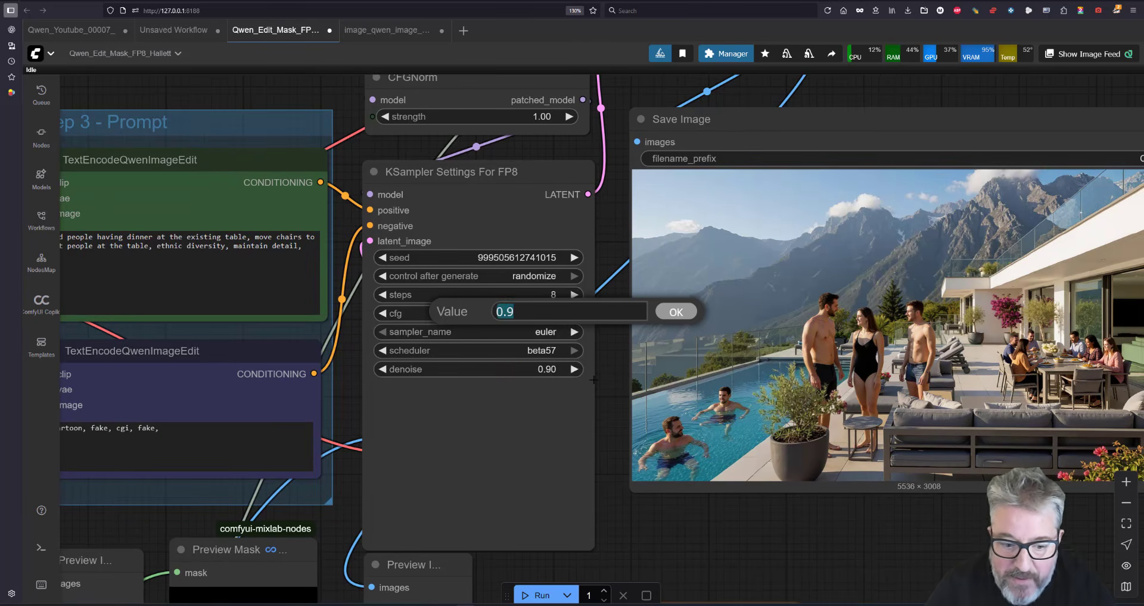
Step: Examine the mask and image previews, the saved result and the Lightning LoRA selected in the LoraLoaderModelOnly node
left_click_drag(502, 468, 689, 181)
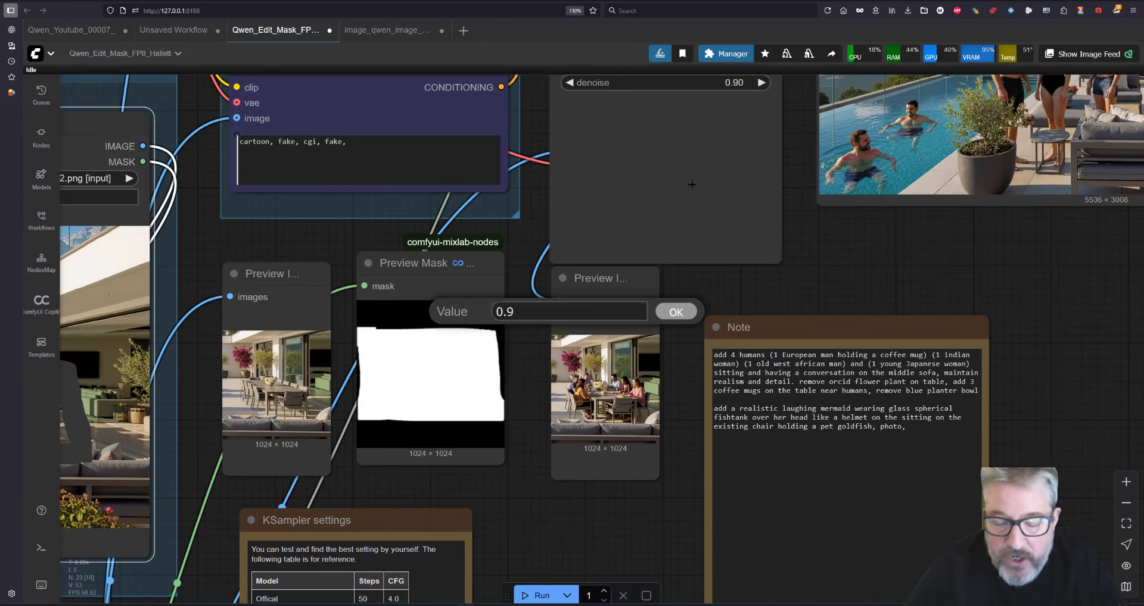
left_click_drag(775, 301, 613, 461)
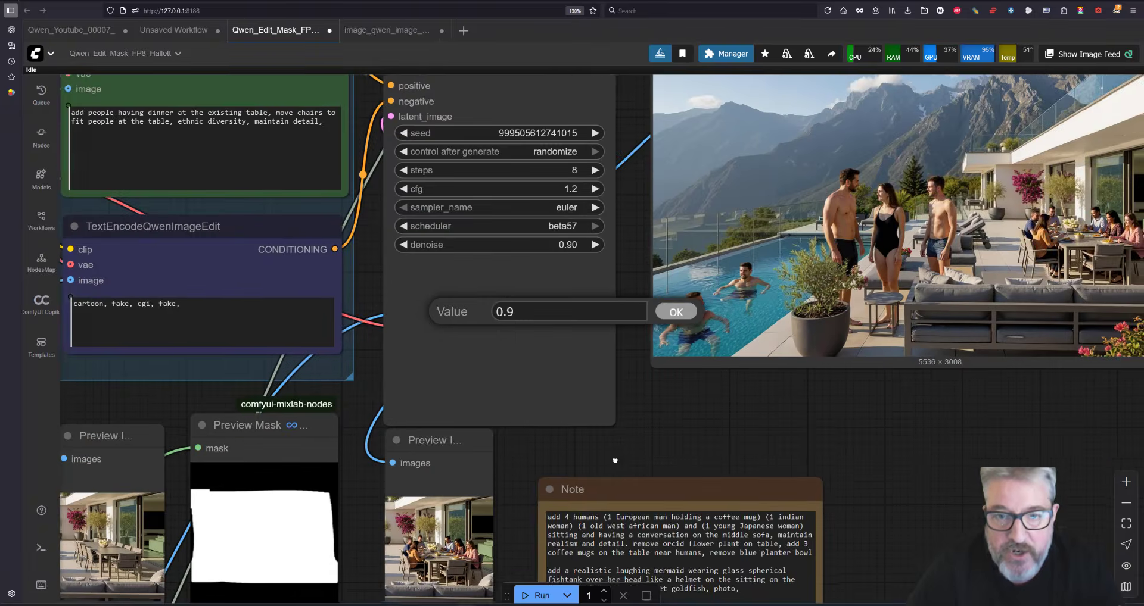
scroll(668, 416, "down", 2)
left_click_drag(670, 413, 661, 440)
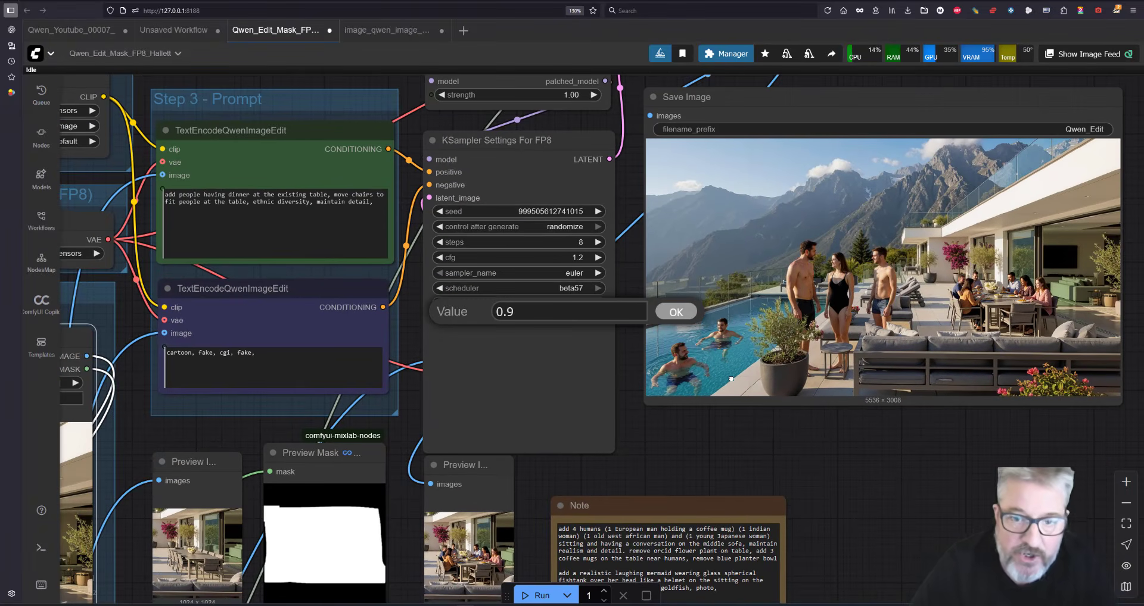
left_click_drag(730, 366, 704, 418)
left_click_drag(443, 352, 493, 406)
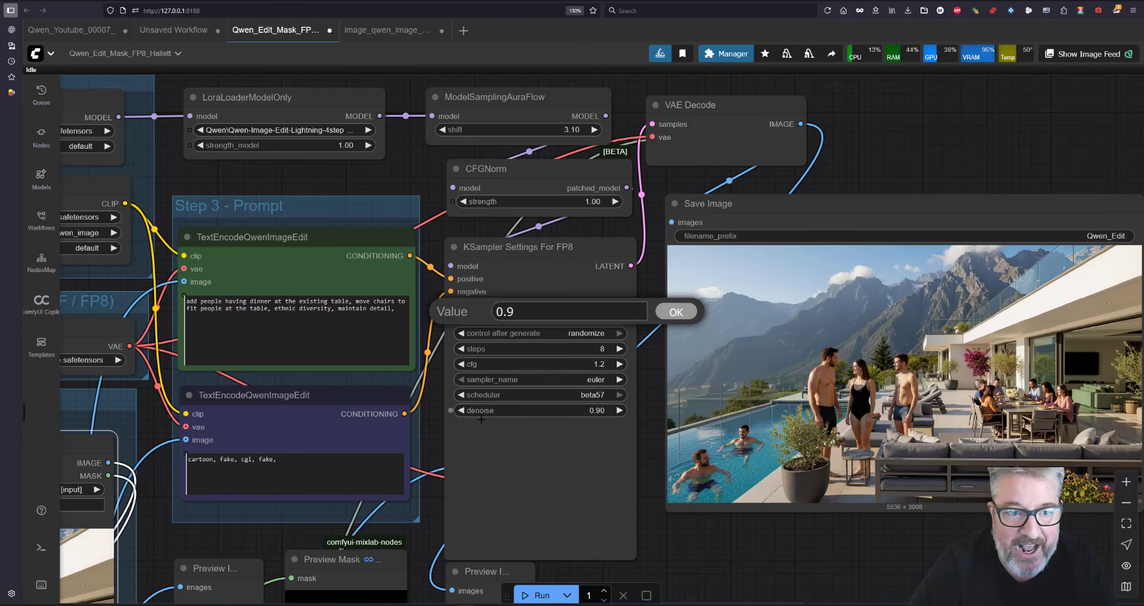
left_click_drag(232, 198, 384, 225)
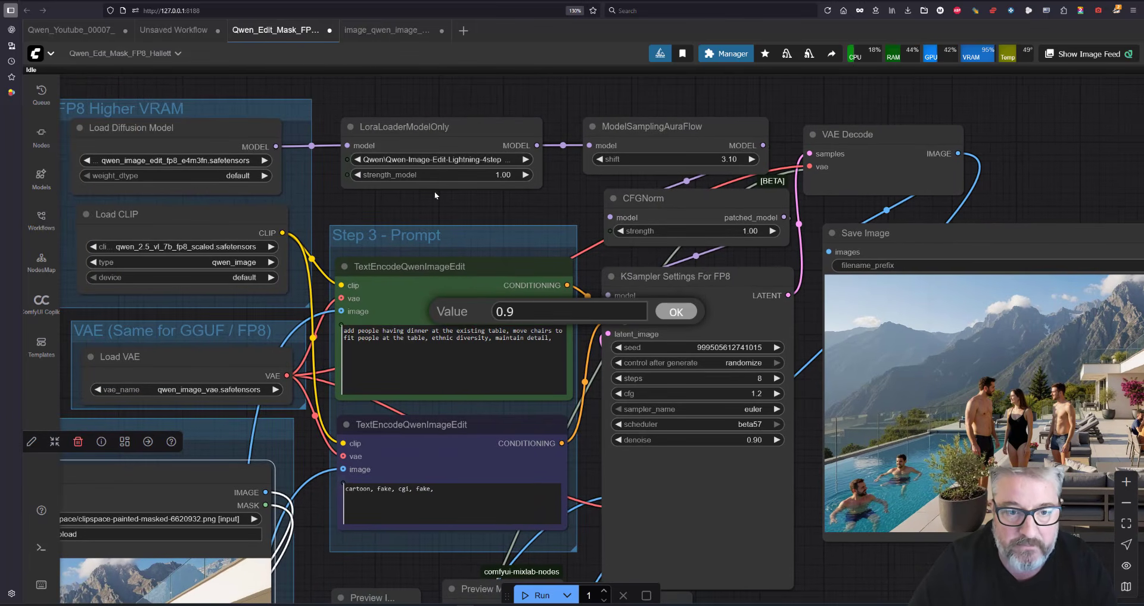
mouse_move(419, 142)
left_mouse_down()
mouse_move(450, 174)
mouse_move(419, 142)
left_mouse_up()
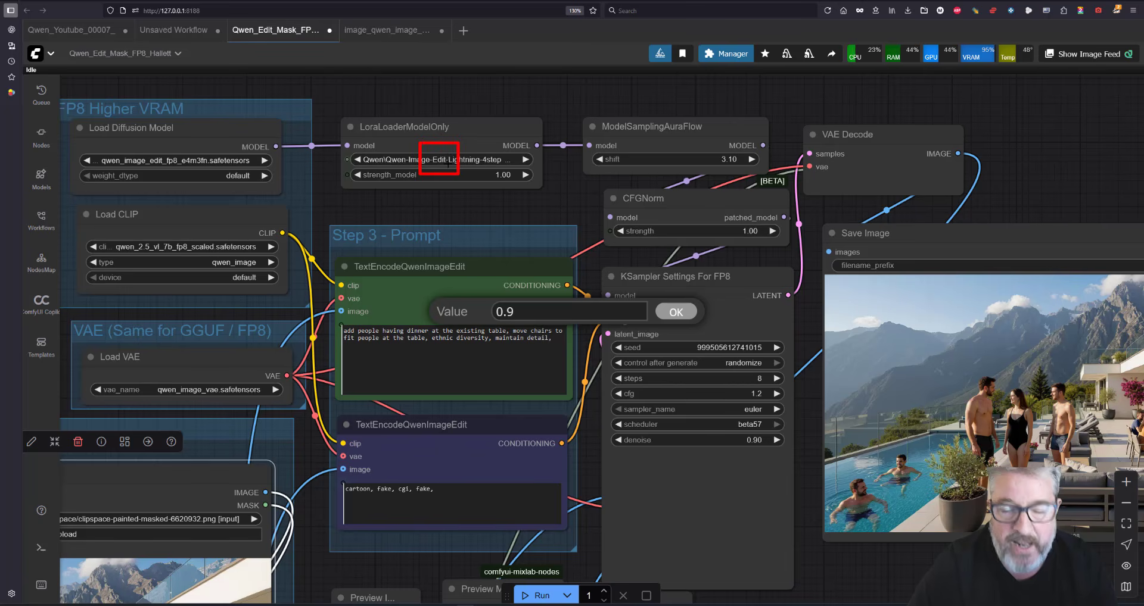
Step: Return to ComfyUI, confirm the 0.9 value and place the text cursor in the negative prompt
key("Escape")
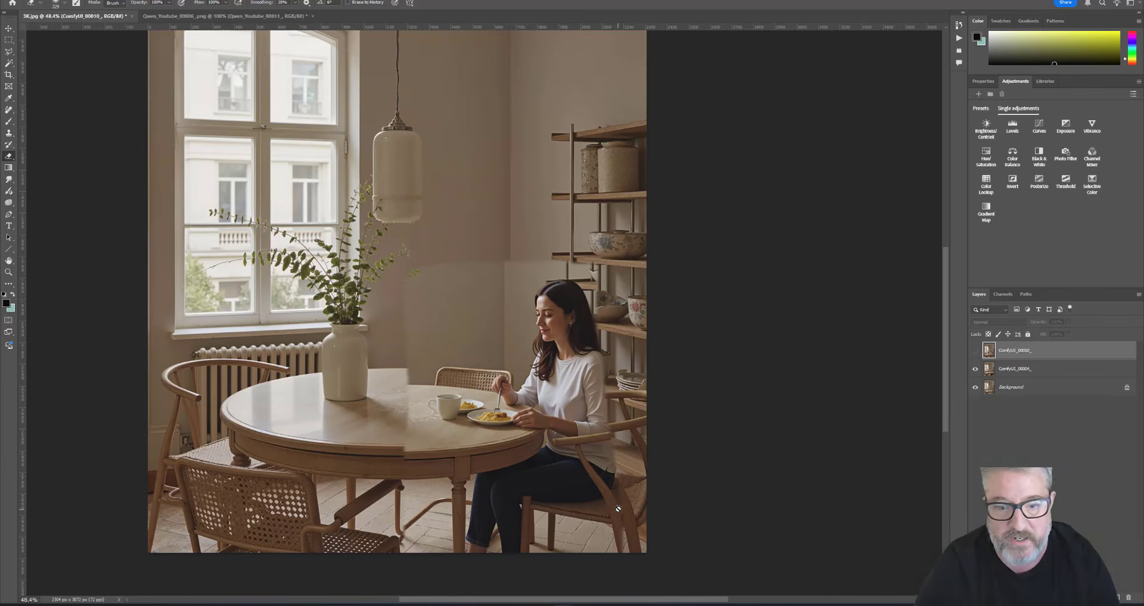
key("XF86AudioLowerVolume")
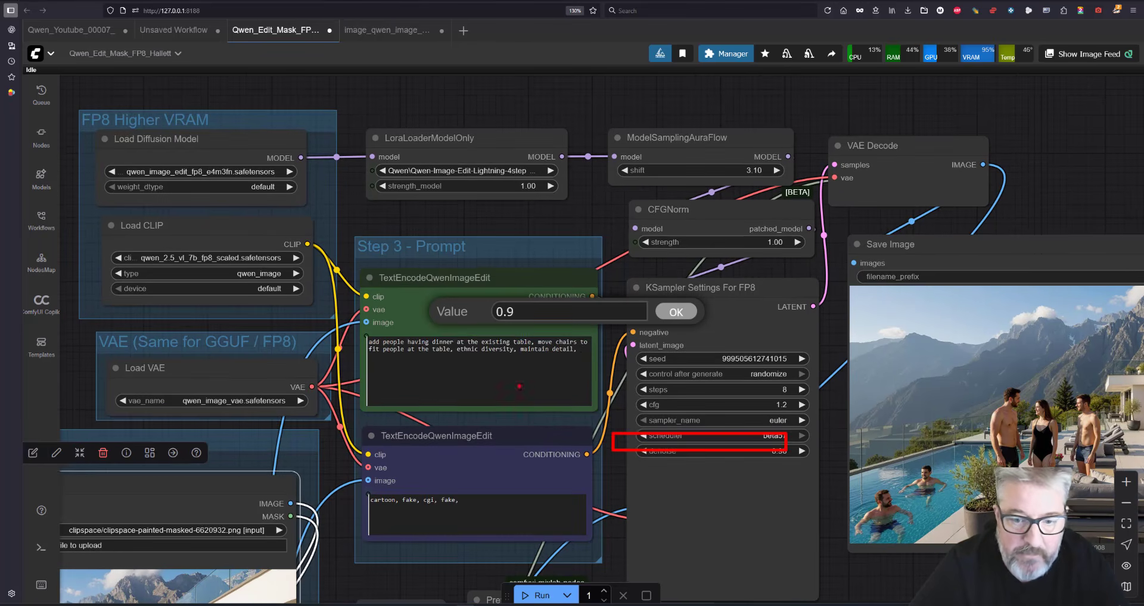
left_click(519, 387)
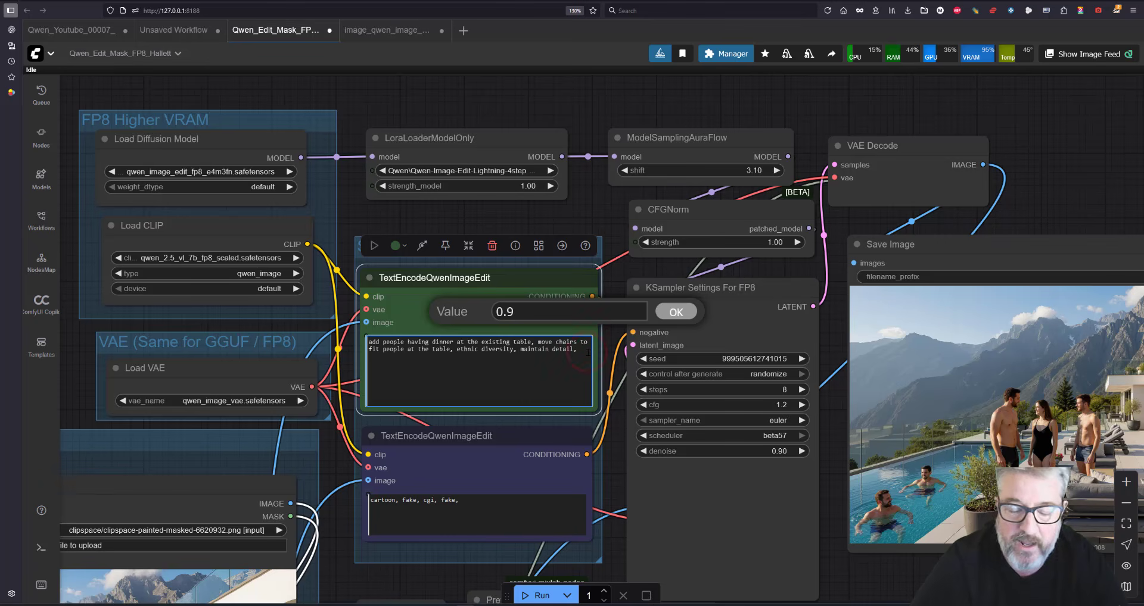
left_click(675, 312)
left_click(508, 511)
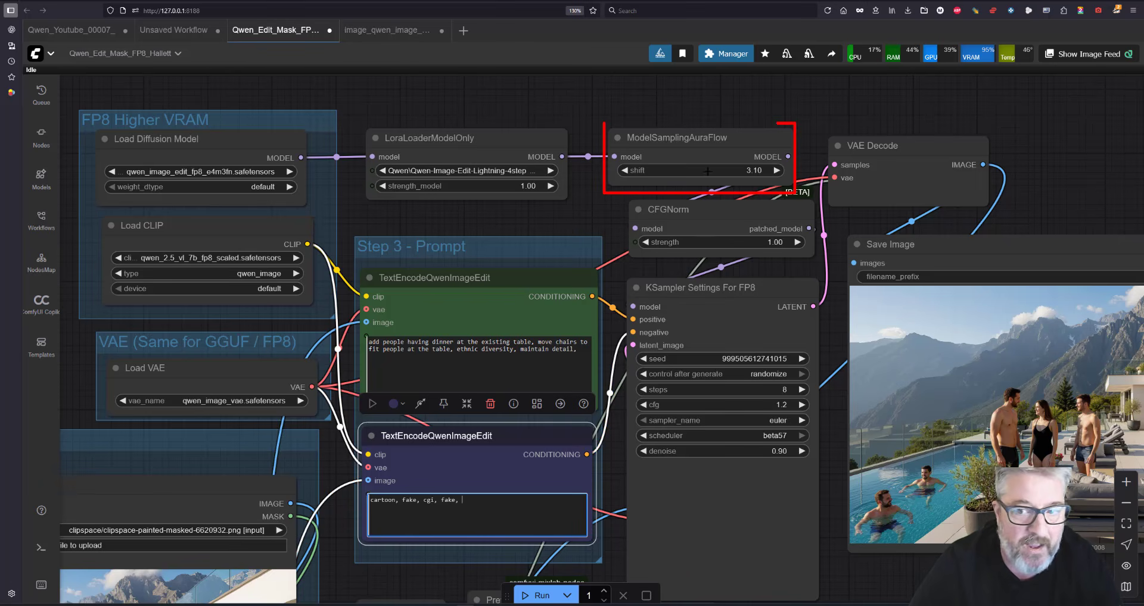
Step: Check the ModelSamplingAuraFlow shift setting, then switch to the image viewer to inspect the Coffee Bar and poolside terrace images
left_click_drag(720, 169, 725, 169)
left_click_drag(725, 509, 654, 475)
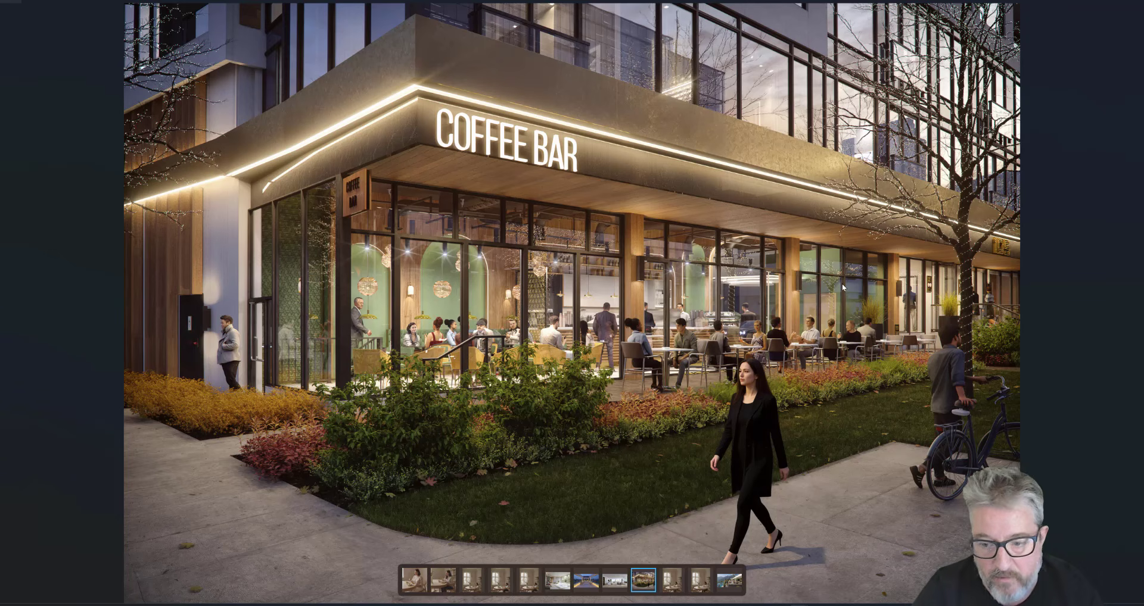
left_click(538, 211)
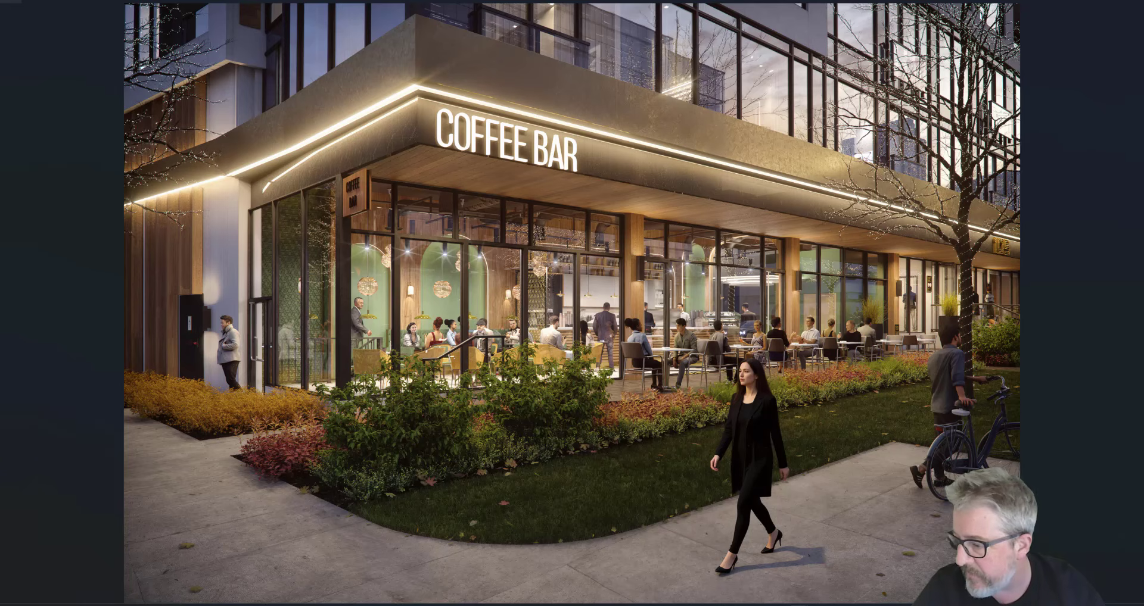
key("alt+Tab")
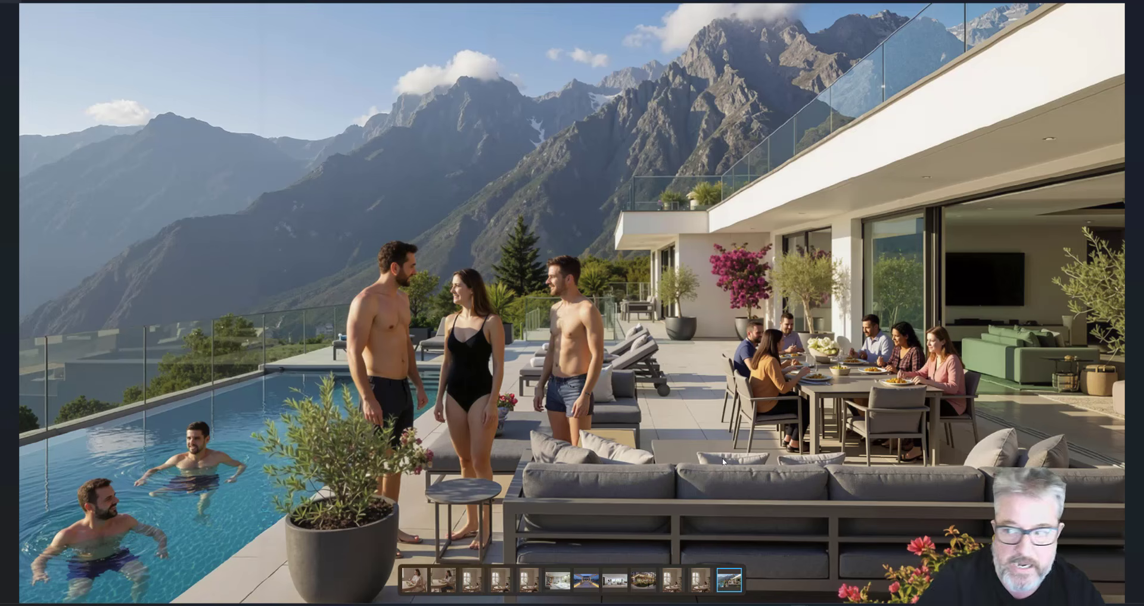
Step: Browse the spa room and office lounge images in the viewer, comparing the people seated on the sofa
key("alt+Tab")
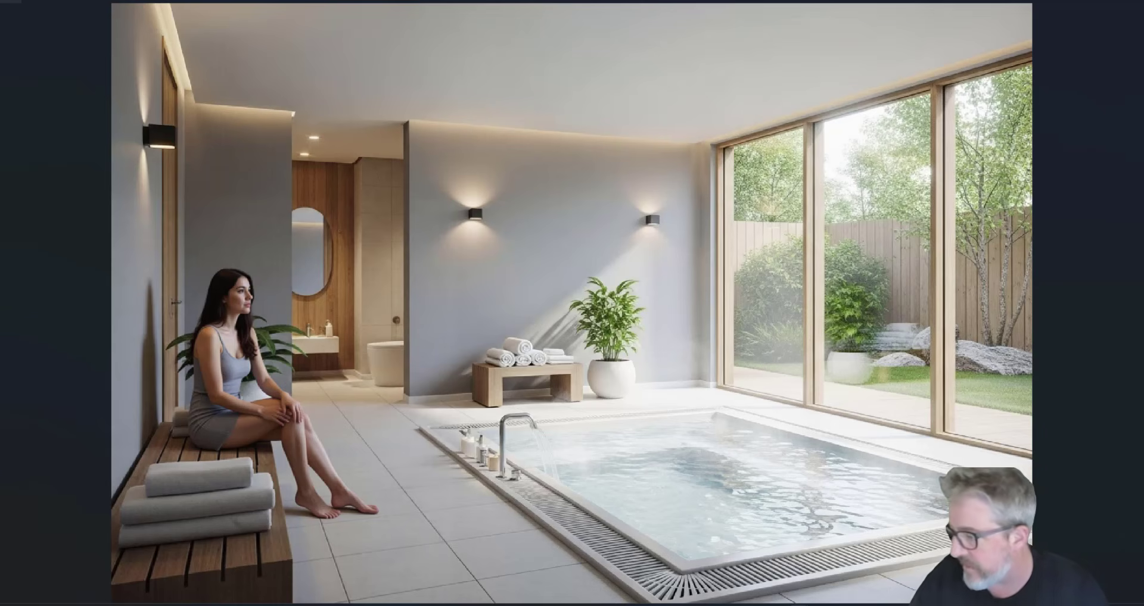
key("Right")
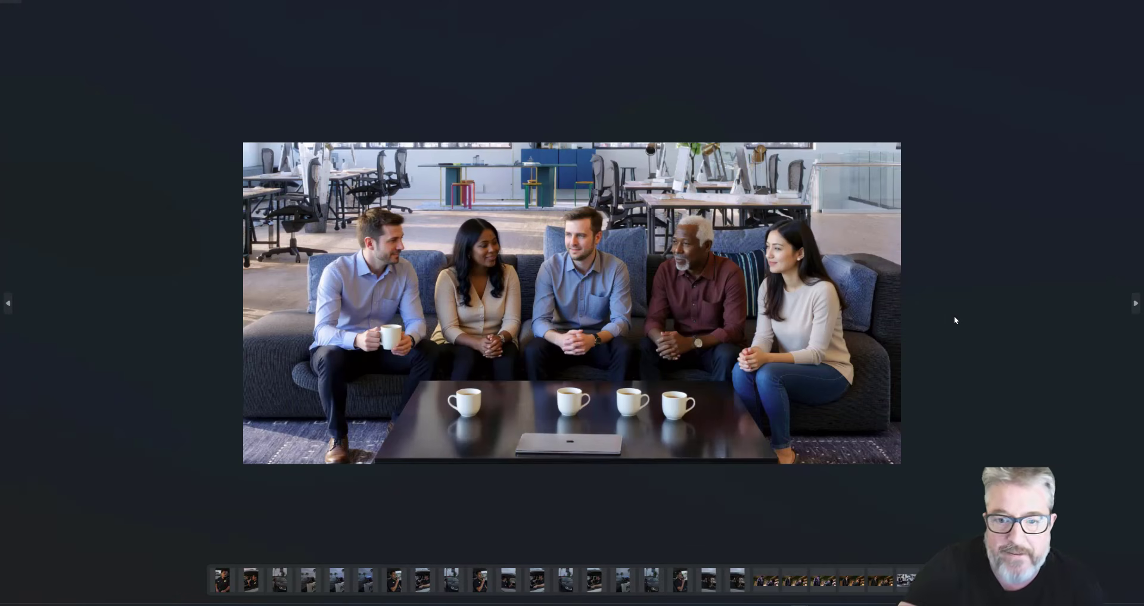
key("Right")
key("Right")
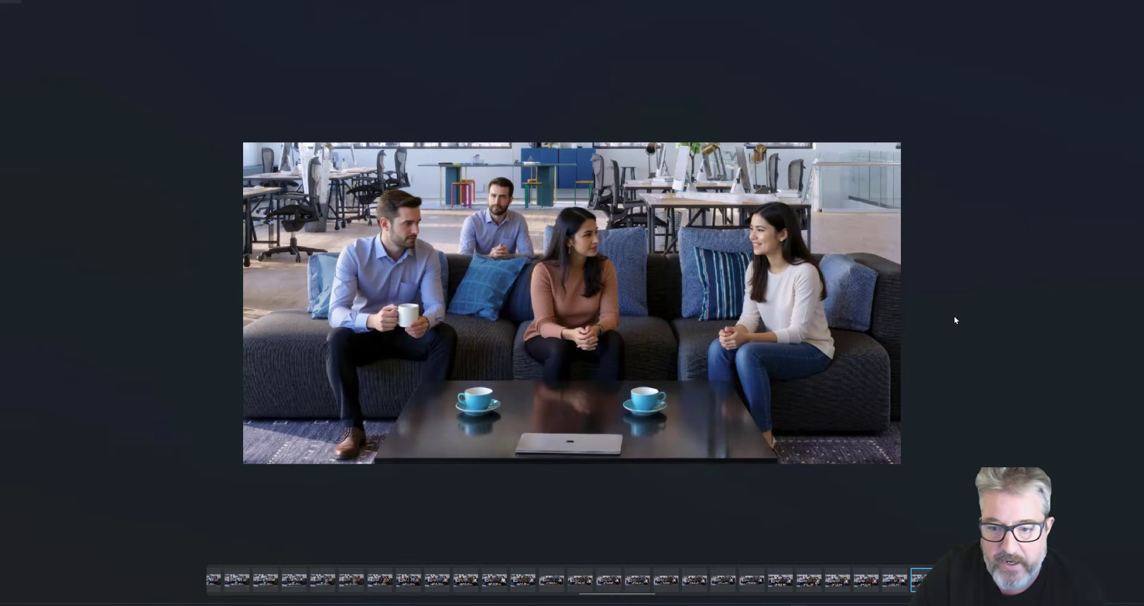
key("Right")
key("Left")
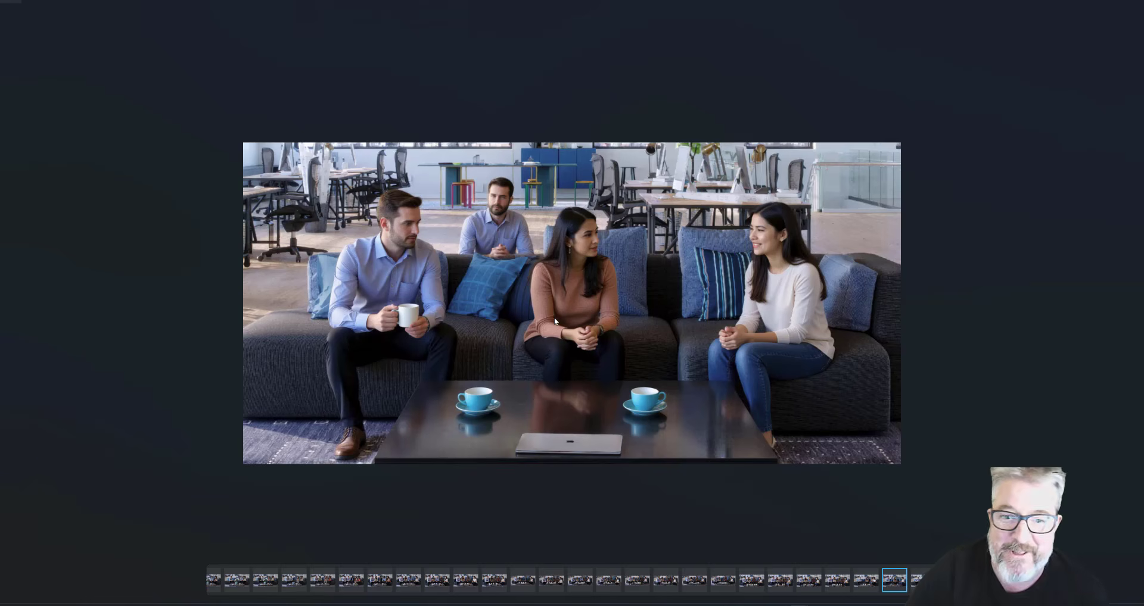
key("Right")
key("Right")
key("Right")
key("Right")
key("Right")
key("Right")
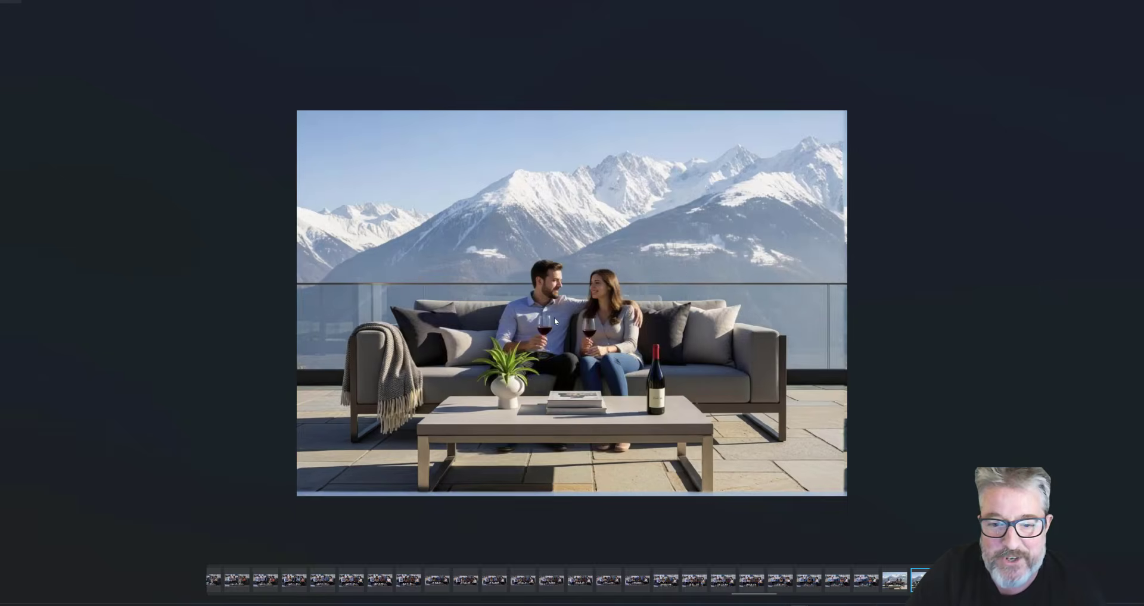
Step: Browse the mountain terrace, glass conservatory and lakeside terrace images to inspect the people added to each scene
key("Right")
key("Right")
key("Right")
key("Right")
key("Right")
key("Left")
key("Left")
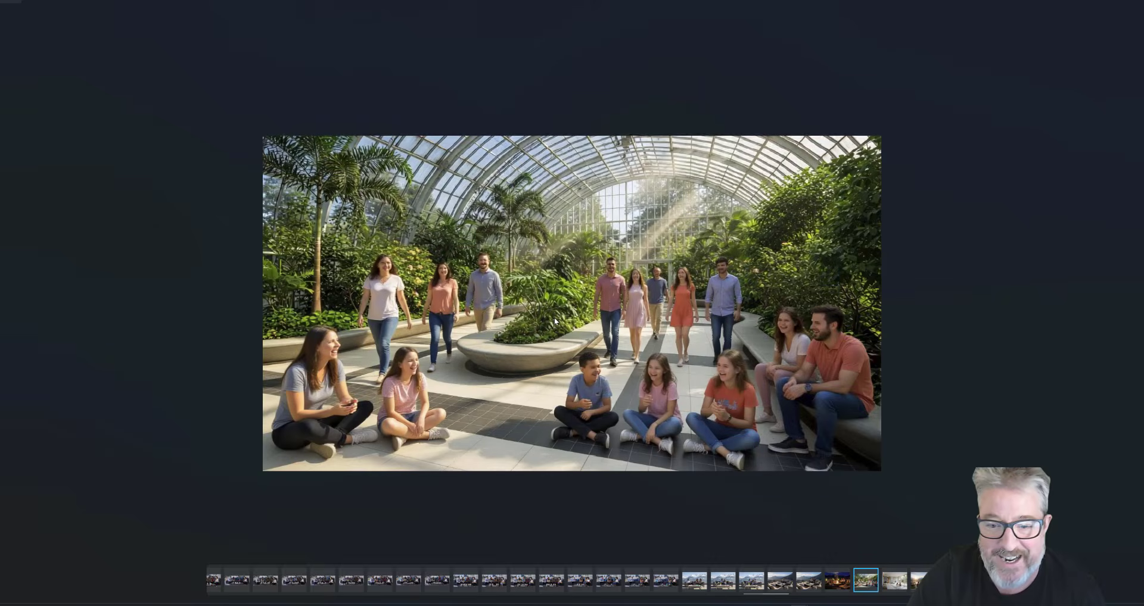
key("Right")
key("Right")
key("Right")
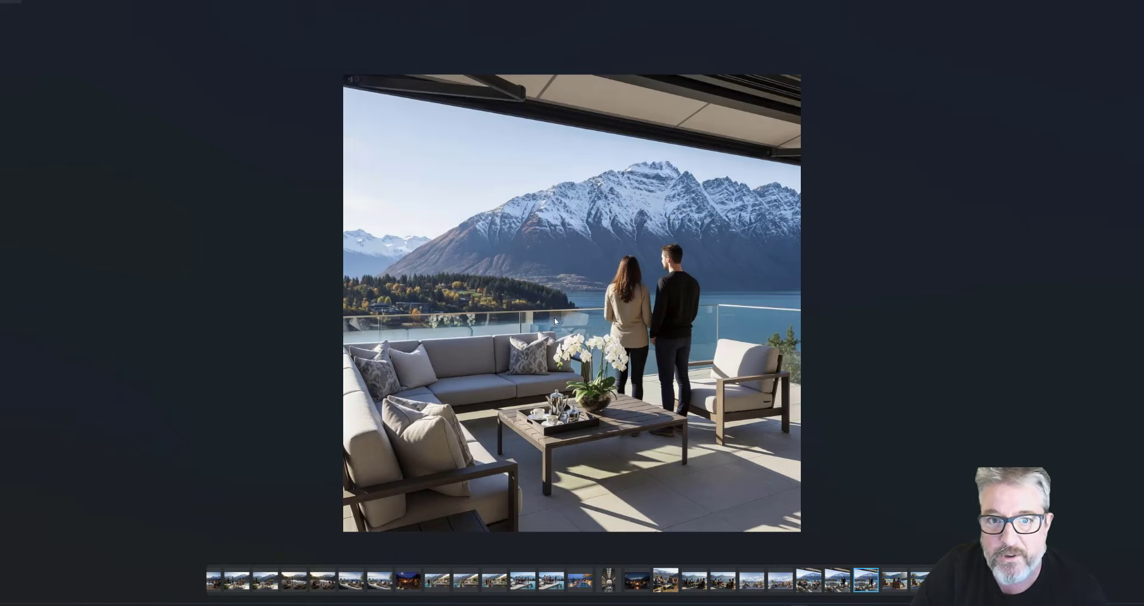
key("Right")
key("Right")
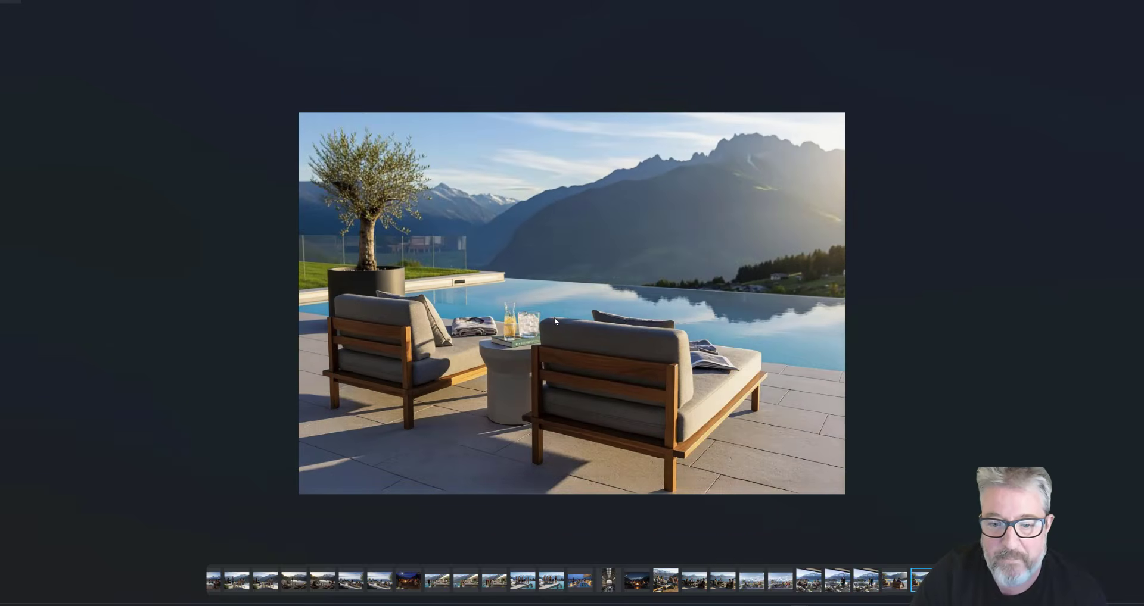
Step: Compare the empty poolside lounger image with the version showing a couple seated in front of the pool
key("Left")
key("Left")
key("Right")
key("Right")
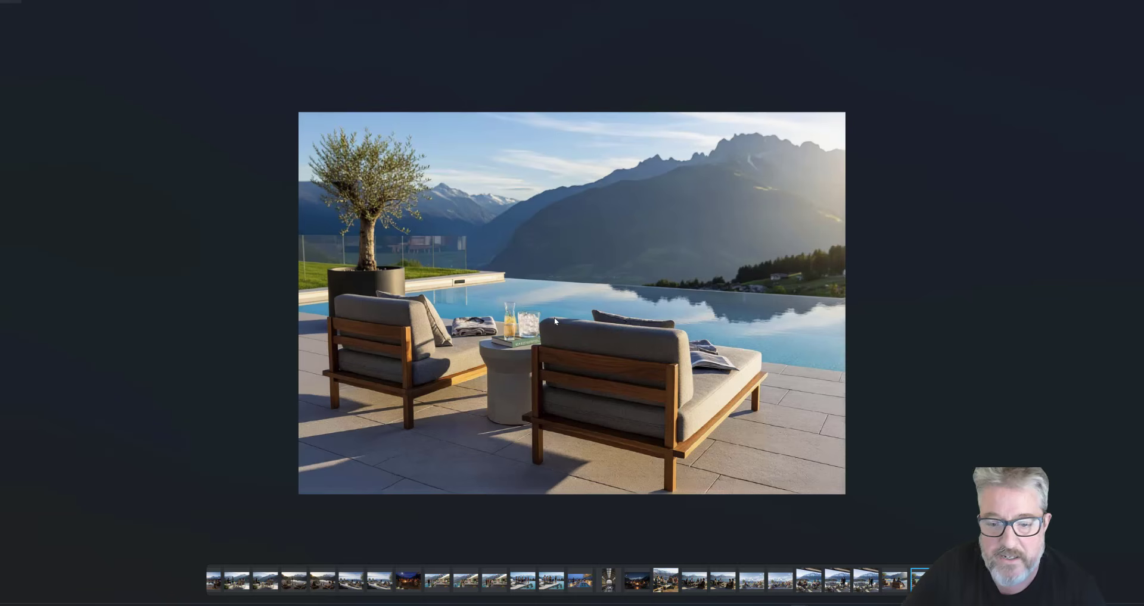
key("Left")
key("Right")
key("Left")
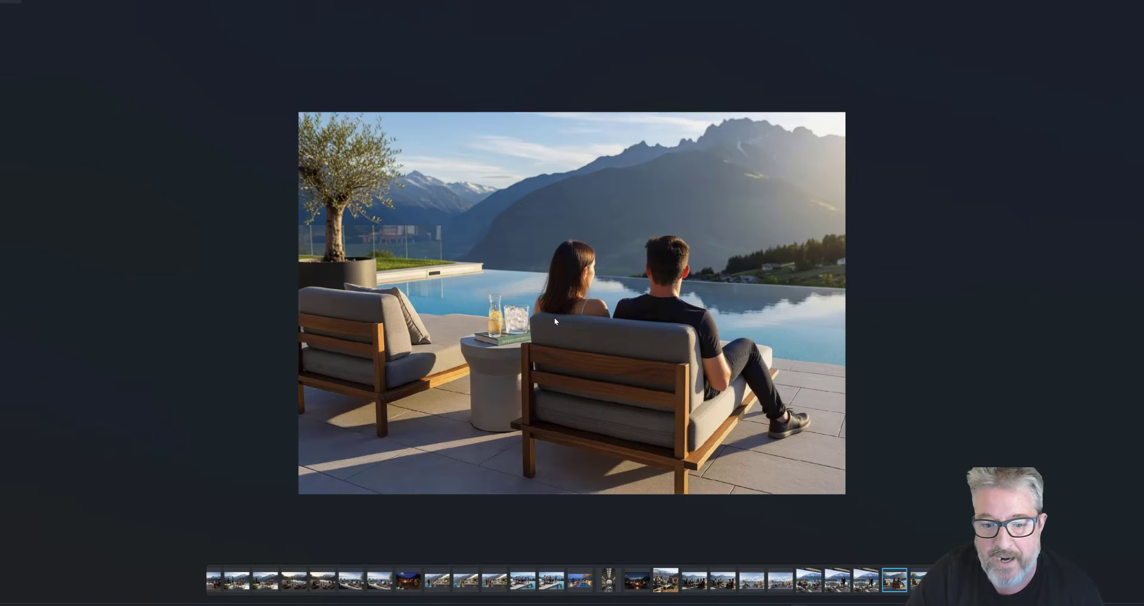
key("Right")
key("Right")
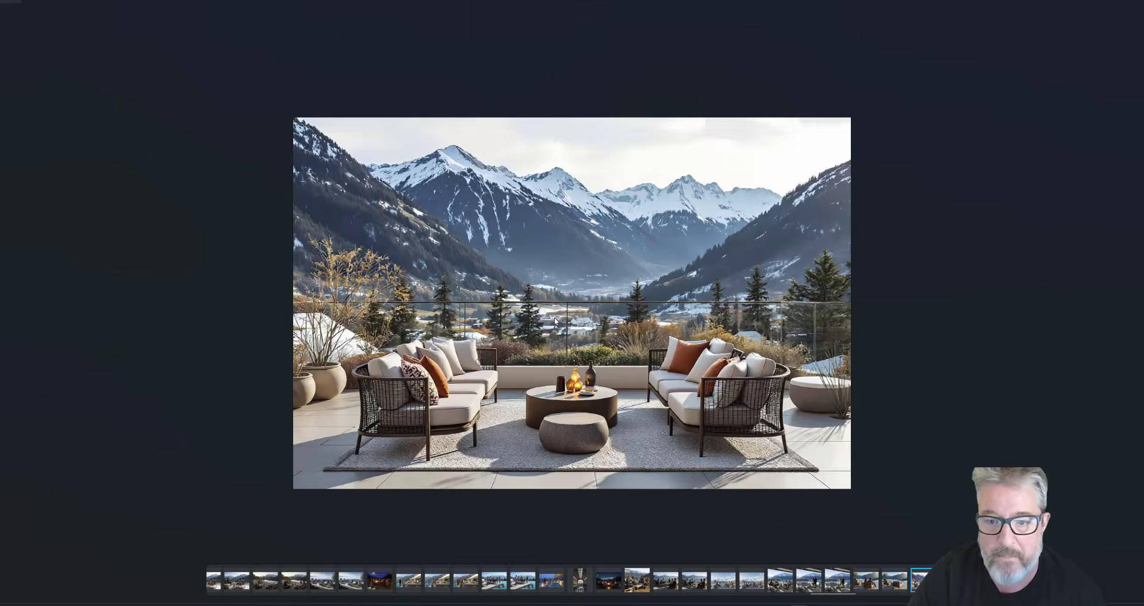
Step: Compare the snowy mountain terrace image with and without the people on the wicker seating
key("Right")
key("Right")
key("Left")
key("Left")
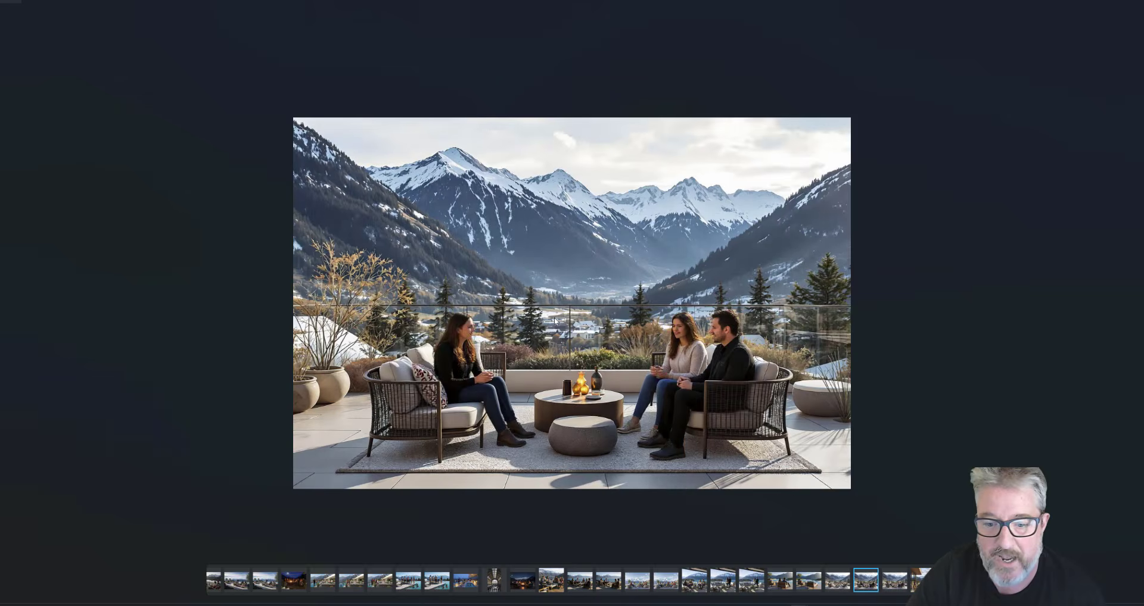
key("Right")
key("Right")
key("Right")
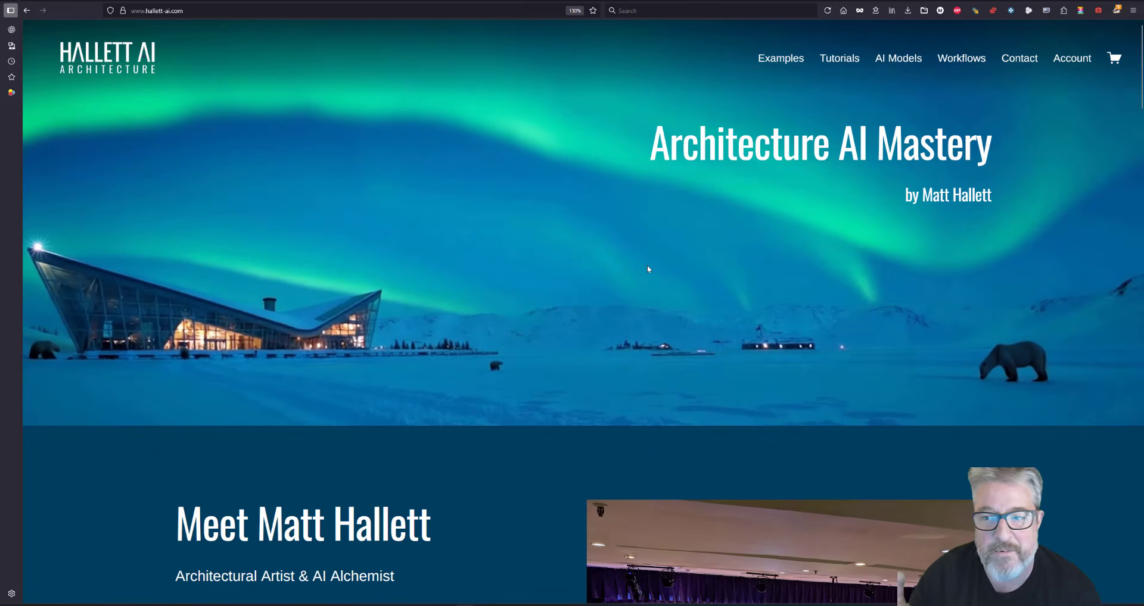
Step: Look through the hallett-ai.com home page to the Comfy Workflows carousel and advance past Qwen Edit - Global Edit Free
scroll(644, 277, "down", 10)
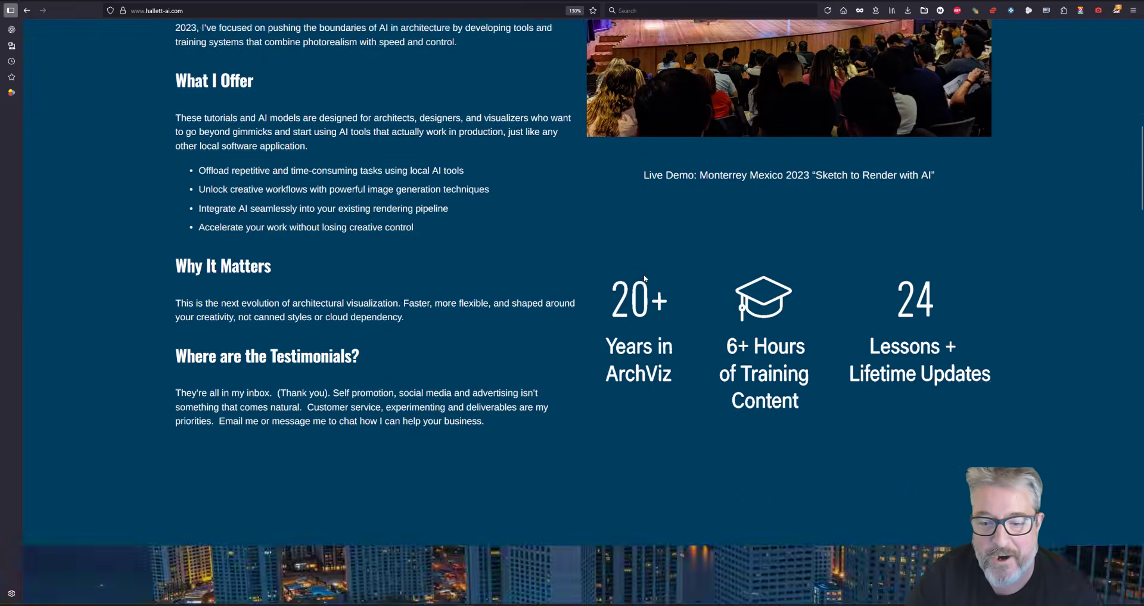
scroll(644, 278, "down", 8)
scroll(643, 275, "up", 5)
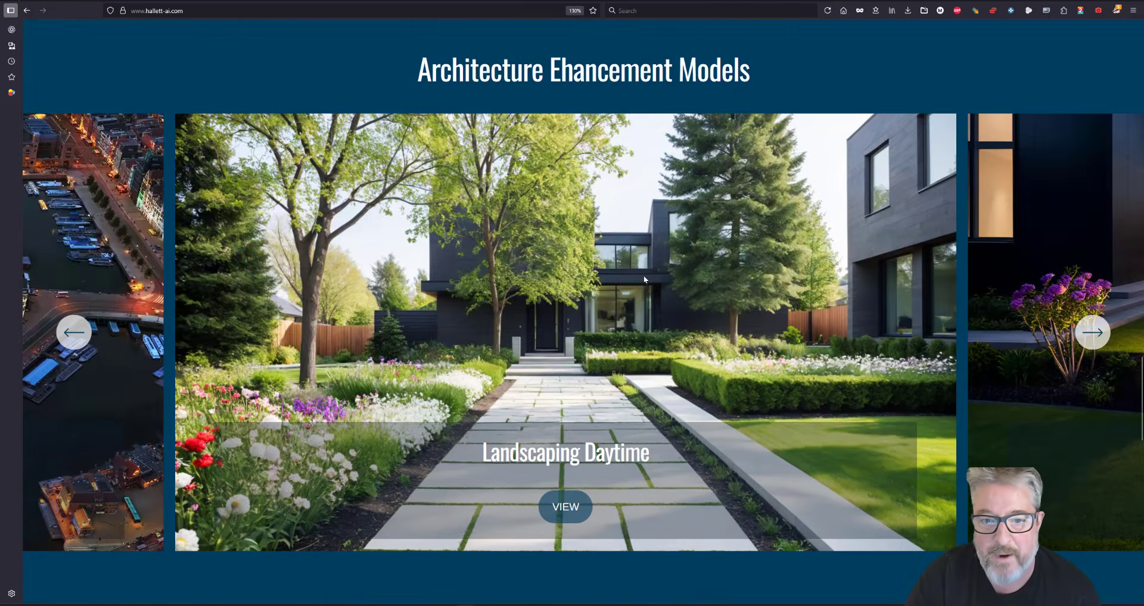
scroll(644, 275, "down", 8)
scroll(643, 276, "down", 6)
scroll(643, 276, "up", 5)
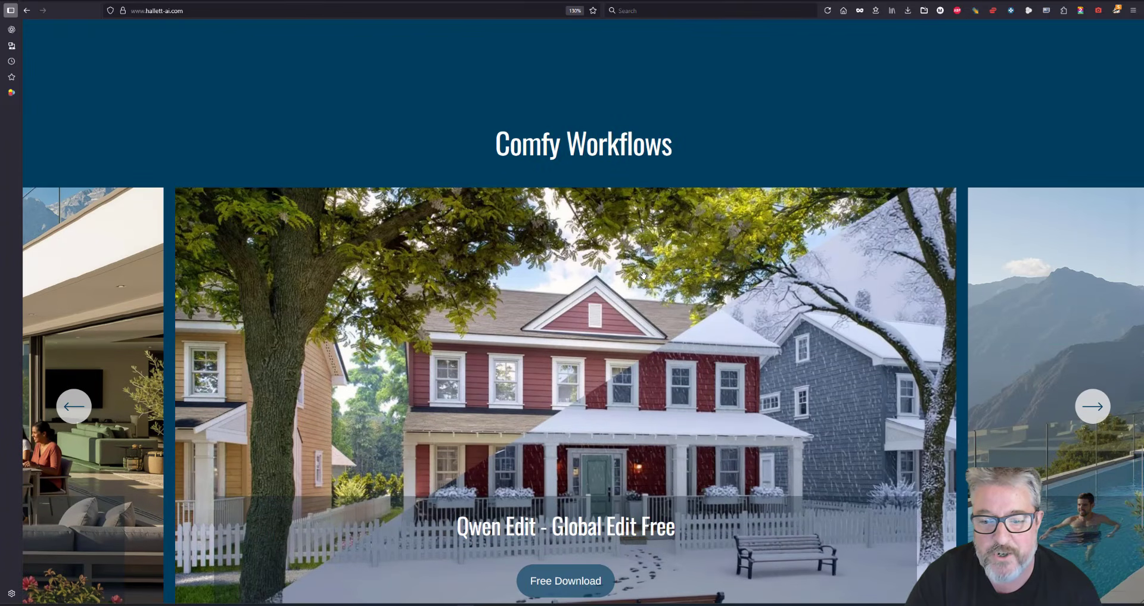
scroll(643, 276, "down", 1)
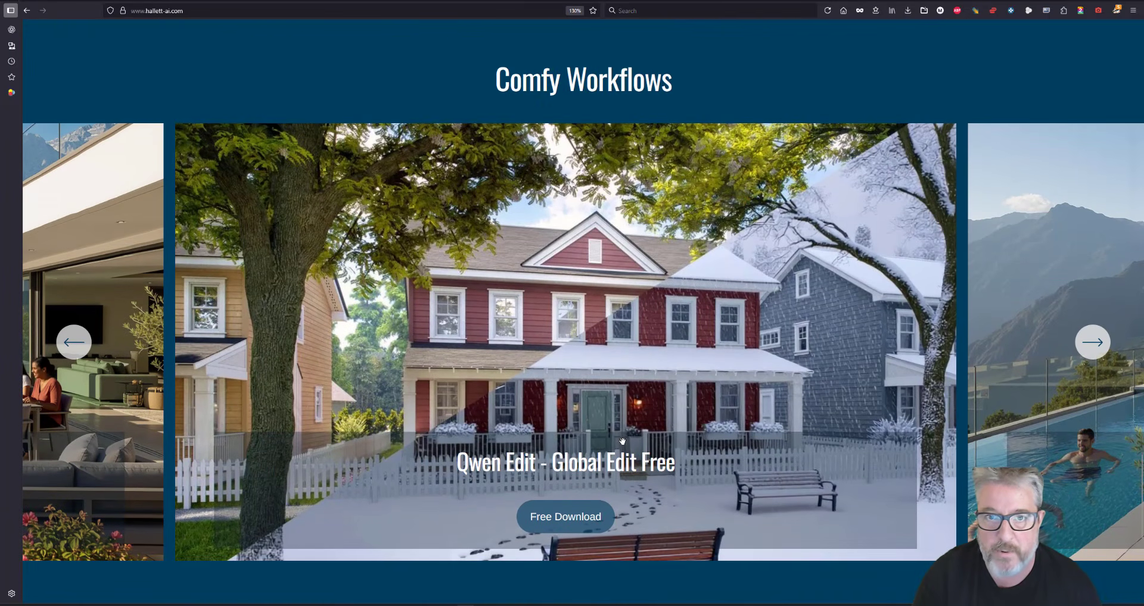
left_click(1083, 346)
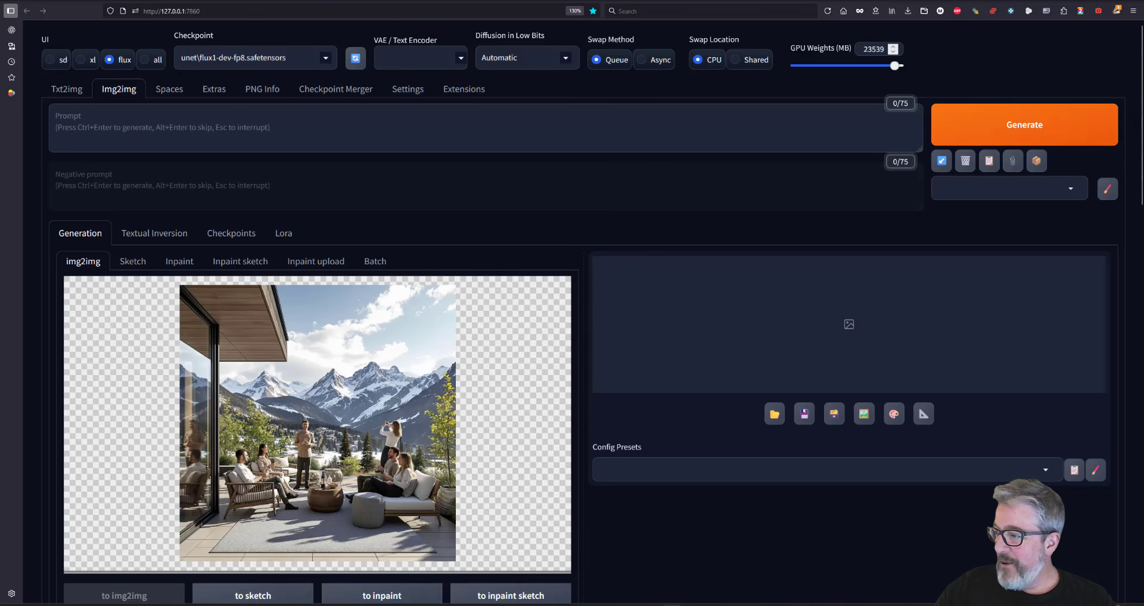
Step: Check the Stable Diffusion WebUI Forge package in Stability Matrix and the regional-prompt-upscaler-hallett folder among its extensions
left_click_drag(0, 39, 386, 40)
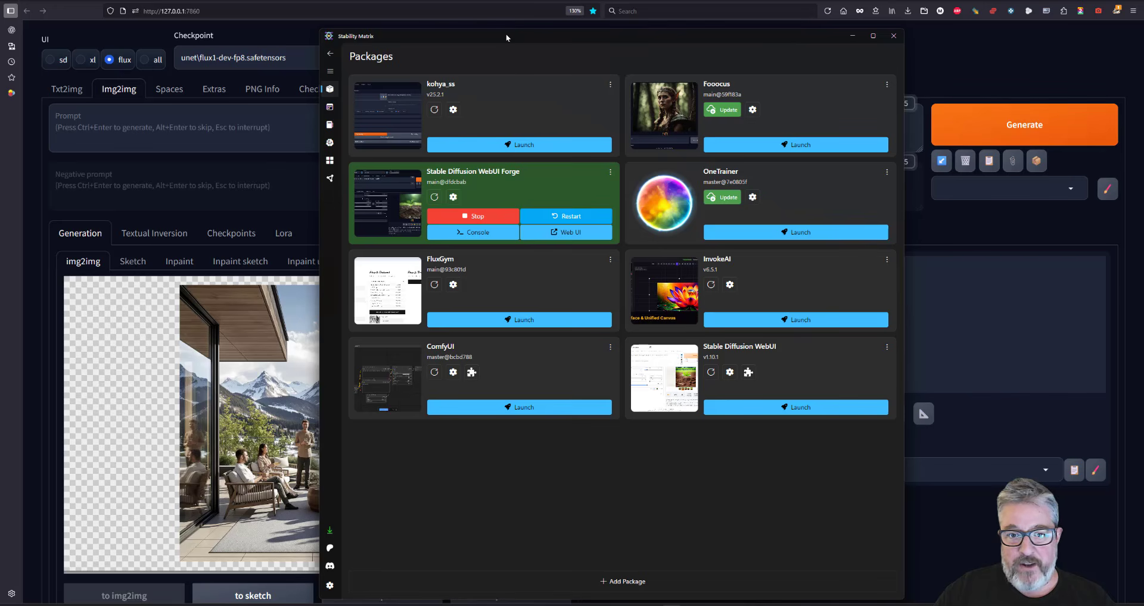
left_click_drag(546, 39, 1143, 78)
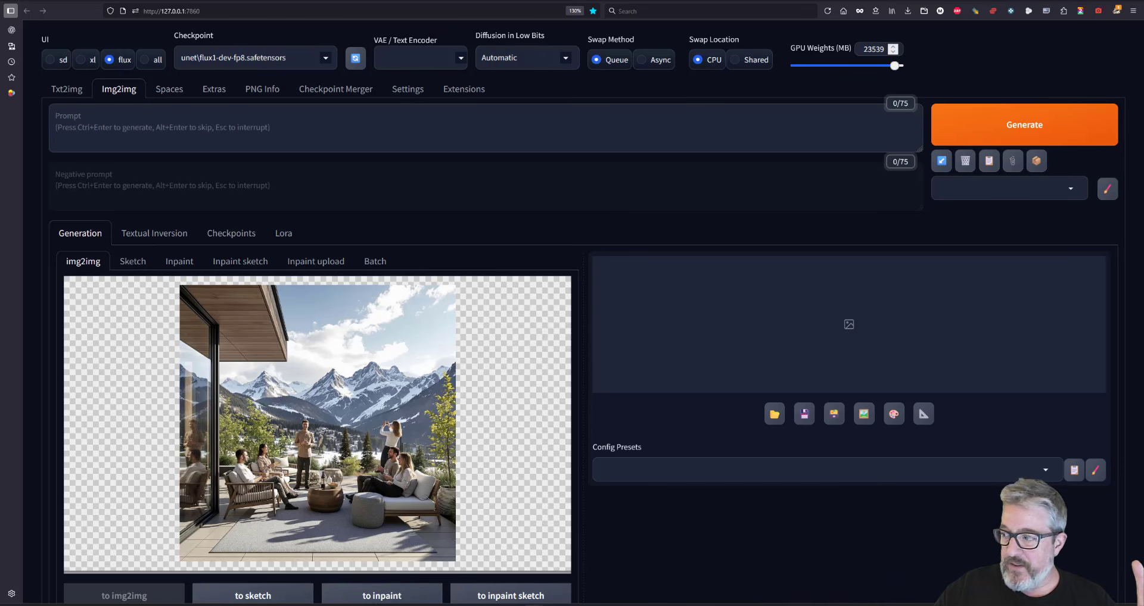
left_click_drag(1143, 105, 538, 110)
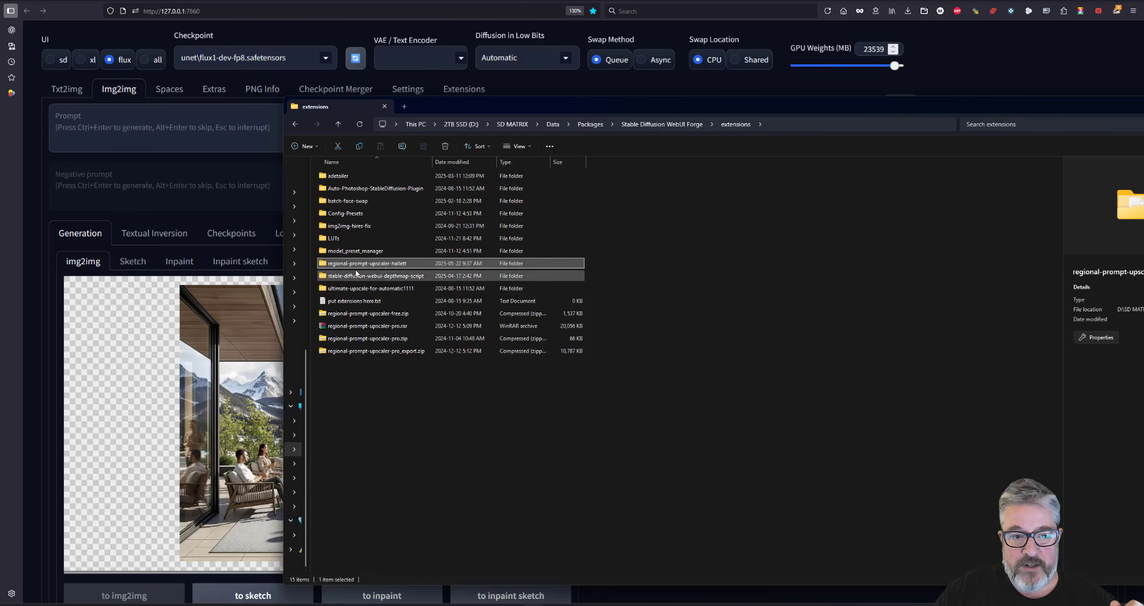
left_click(544, 104)
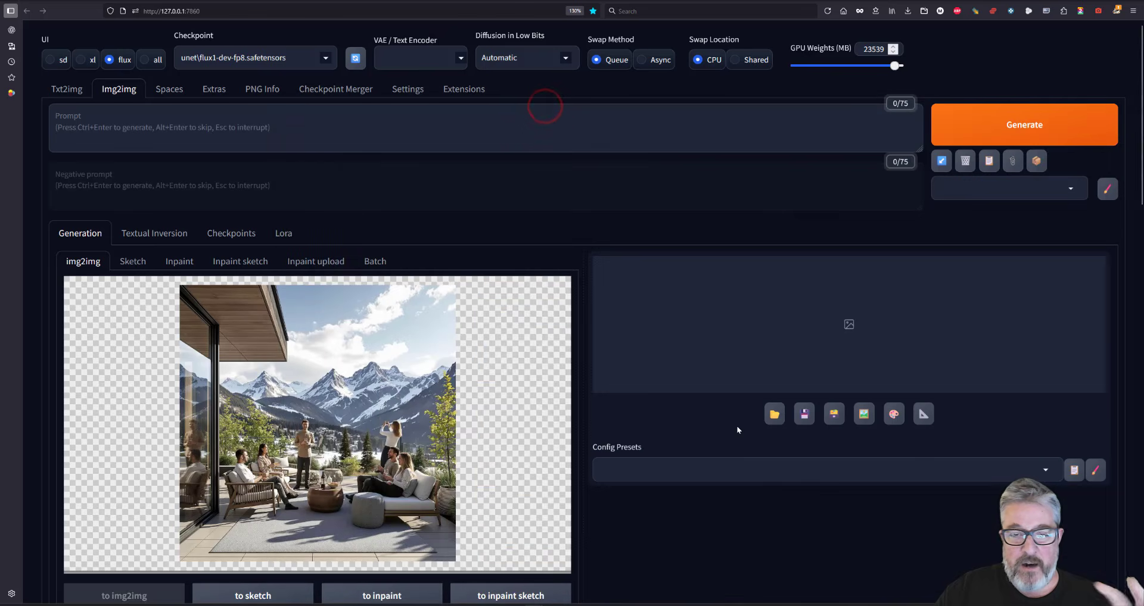
Step: Review the Regional Prompt Upscaler and Detailer v1.3 settings and the Batch upload mode, ending in img2img mode
scroll(737, 429, "down", 1)
scroll(737, 429, "down", 10)
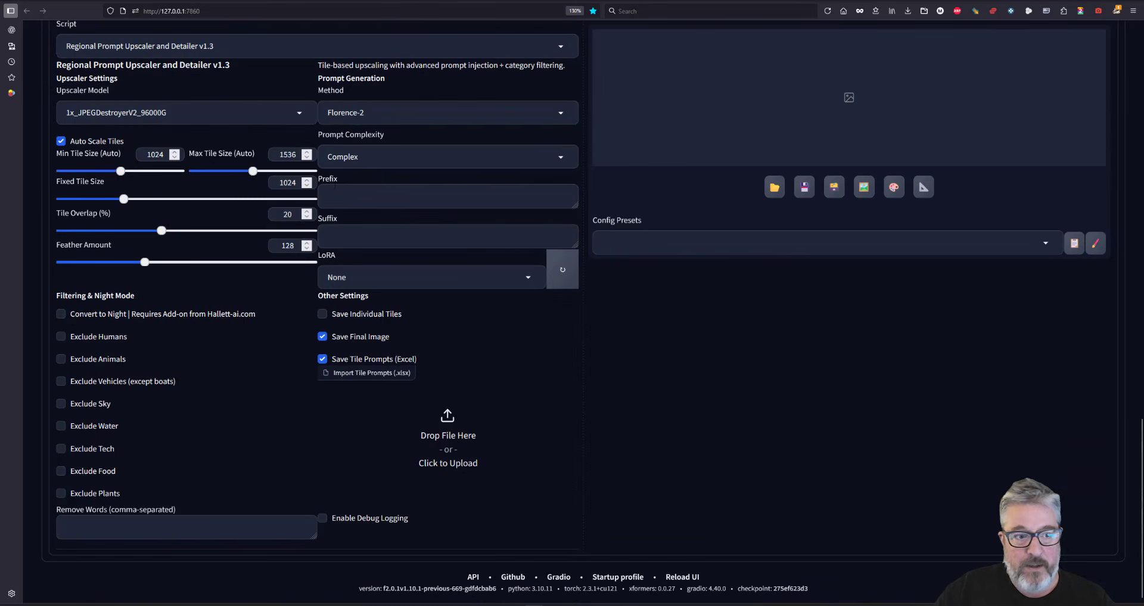
scroll(901, 410, "up", 15)
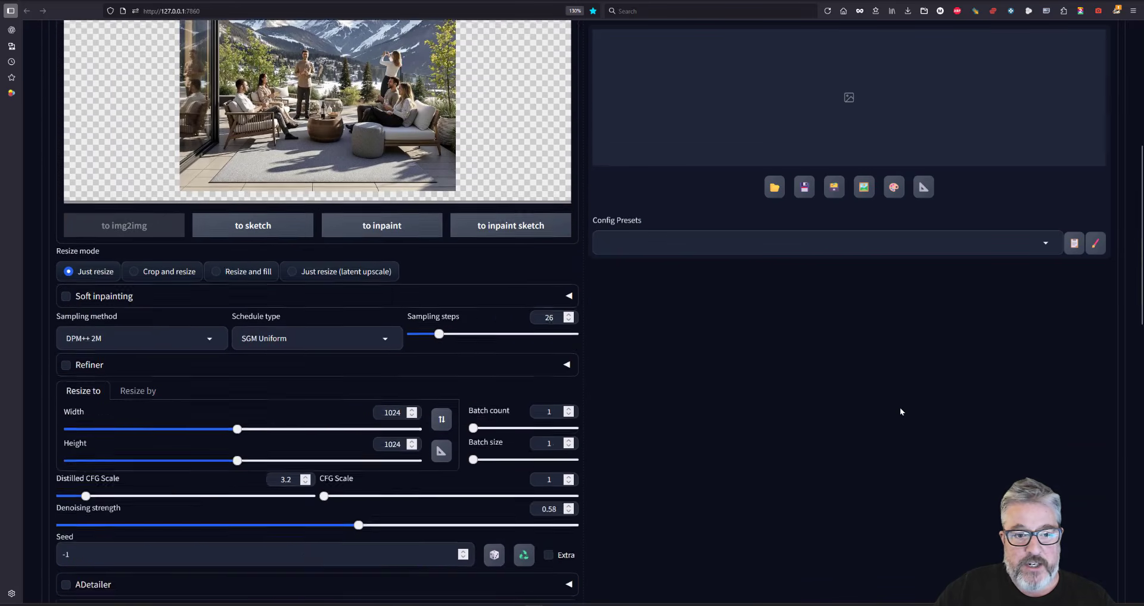
scroll(900, 411, "up", 5)
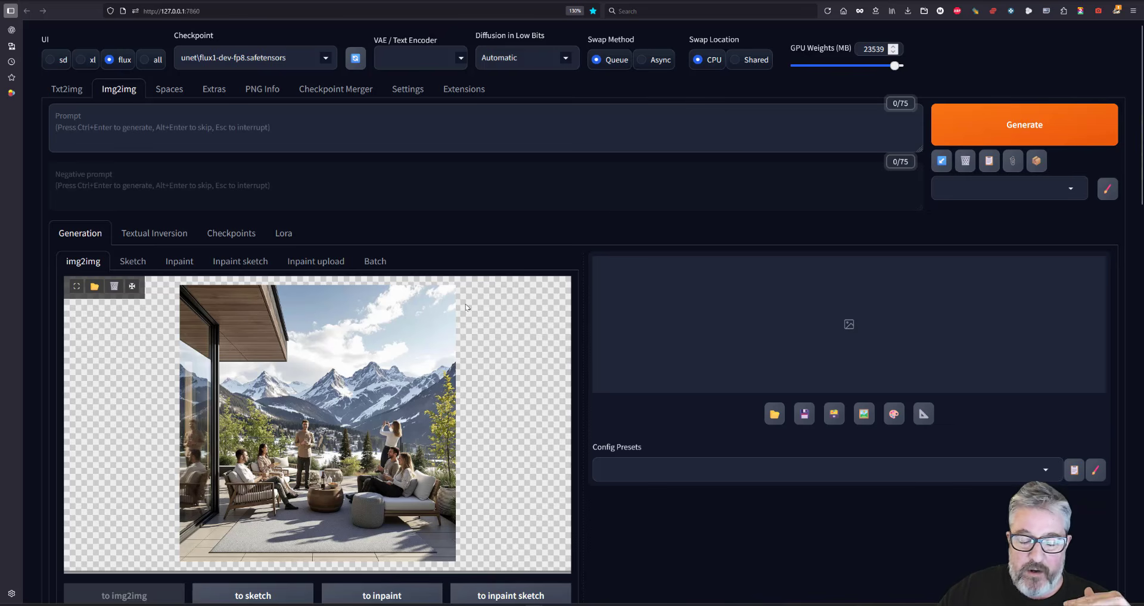
left_click(380, 262)
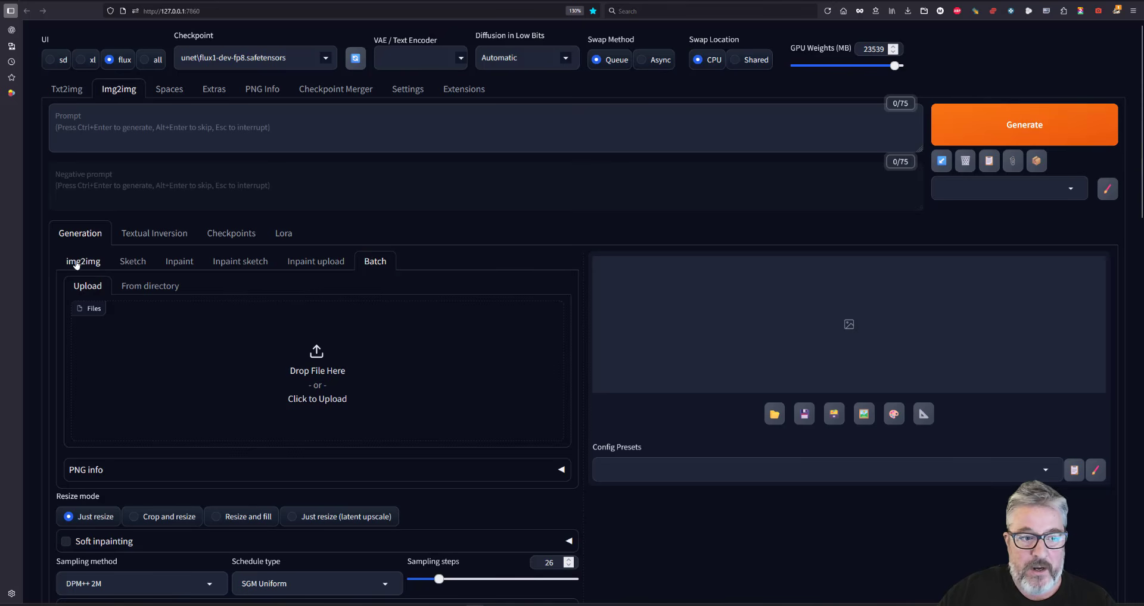
left_click(76, 265)
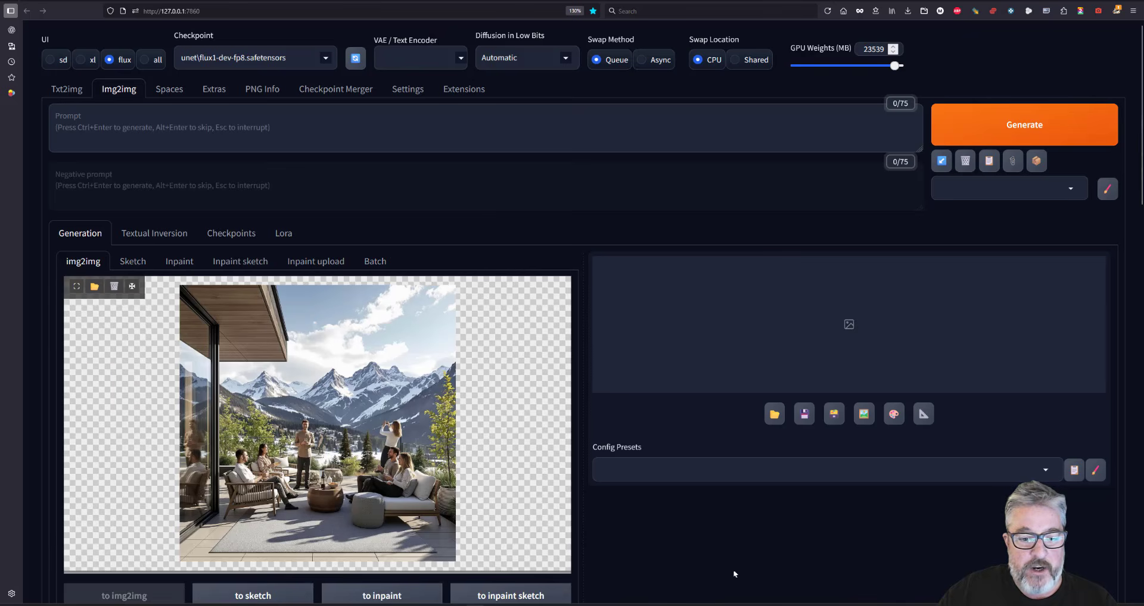
Step: Set the img2img output to resize by a scale of 4 and the denoising strength to 0.6
scroll(741, 570, "down", 5)
left_click(140, 378)
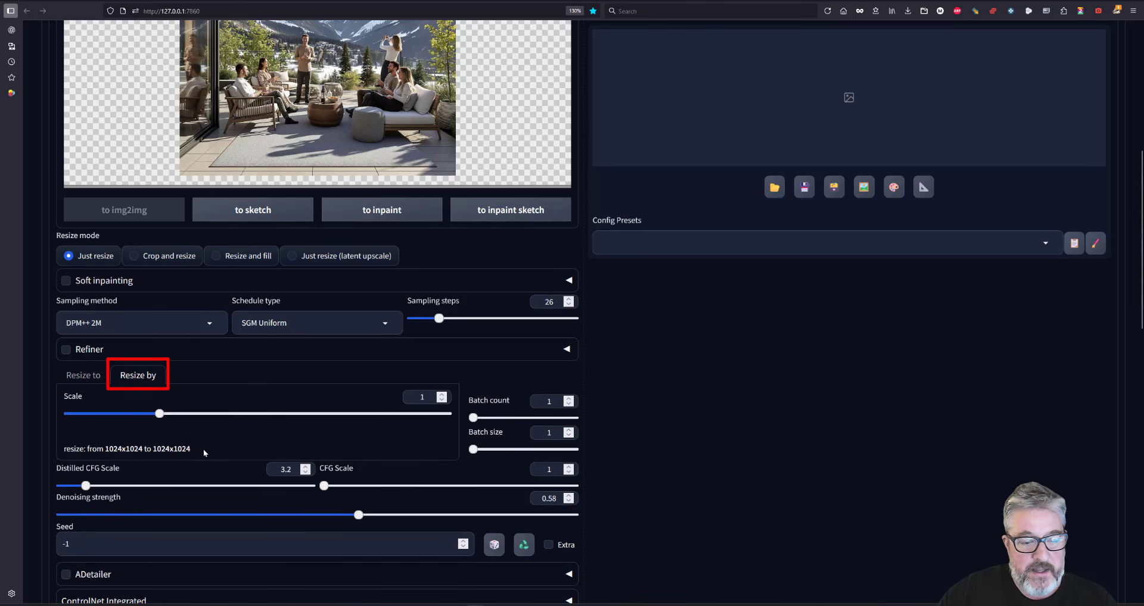
left_click_drag(162, 417, 450, 415)
scroll(667, 413, "down", 2)
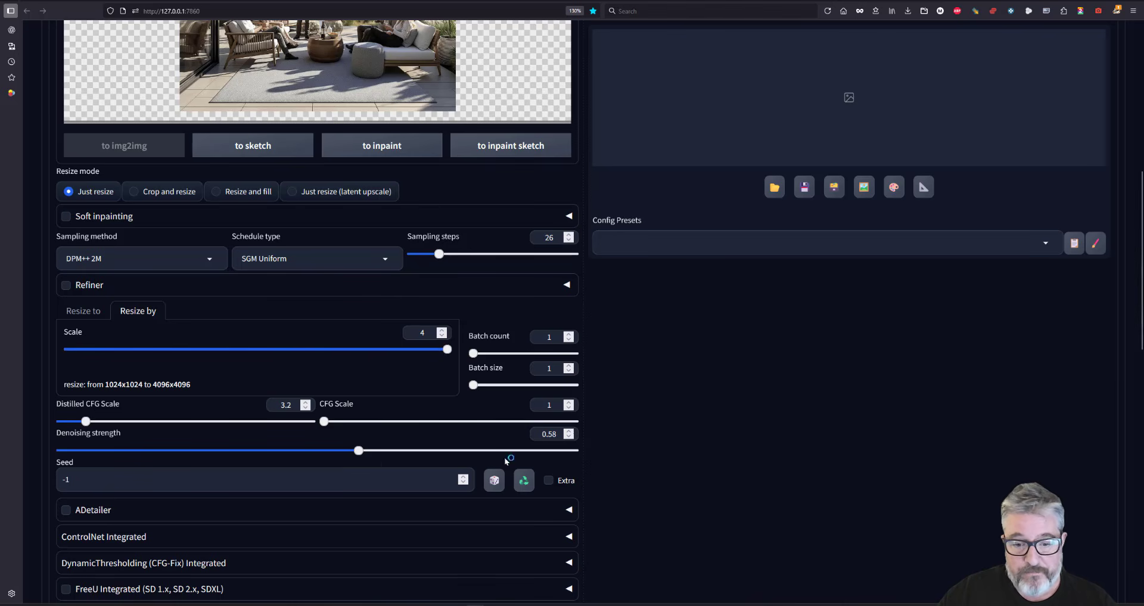
left_click_drag(359, 452, 369, 451)
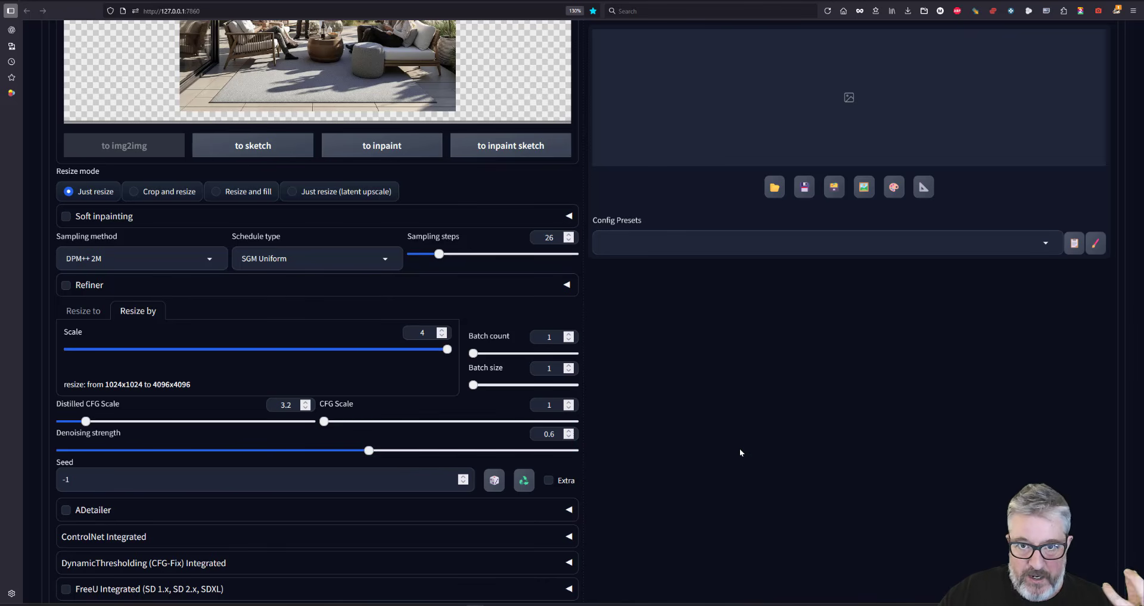
Step: In the Regional Prompt Upscaler script, exclude animals and tech, and set Tile Overlap and Feather Amount to 0
scroll(741, 453, "down", 5)
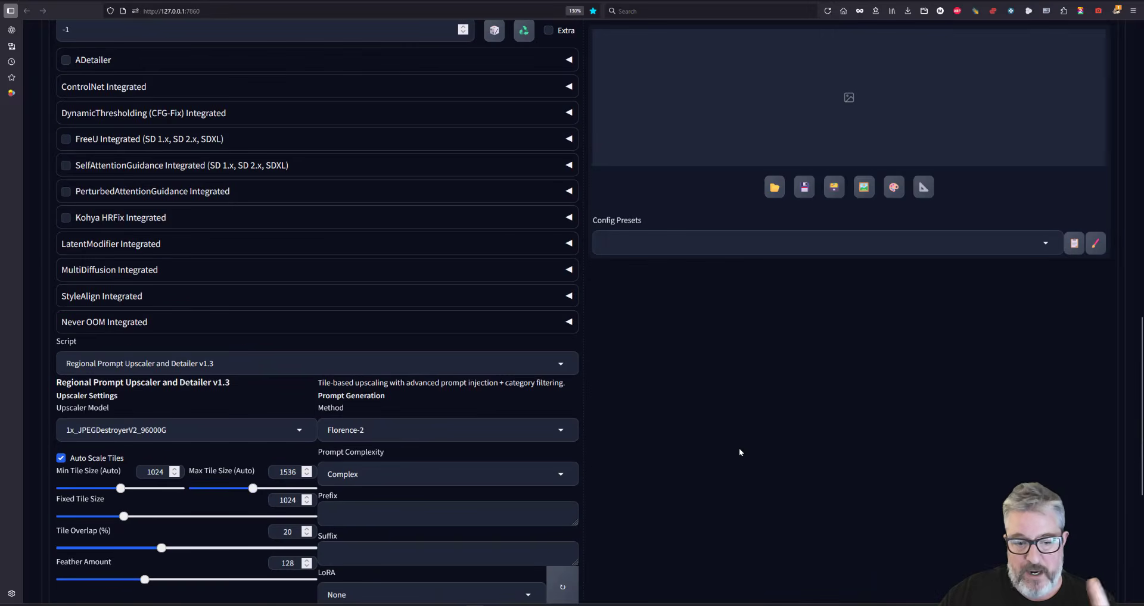
scroll(740, 453, "down", 3)
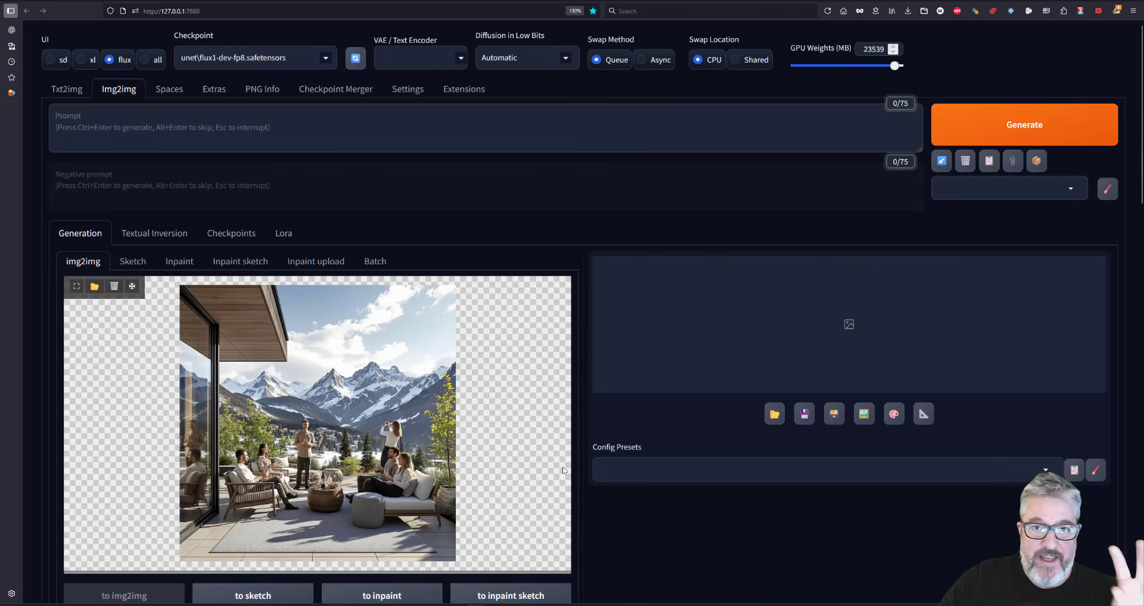
scroll(565, 469, "down", 5)
scroll(599, 460, "down", 15)
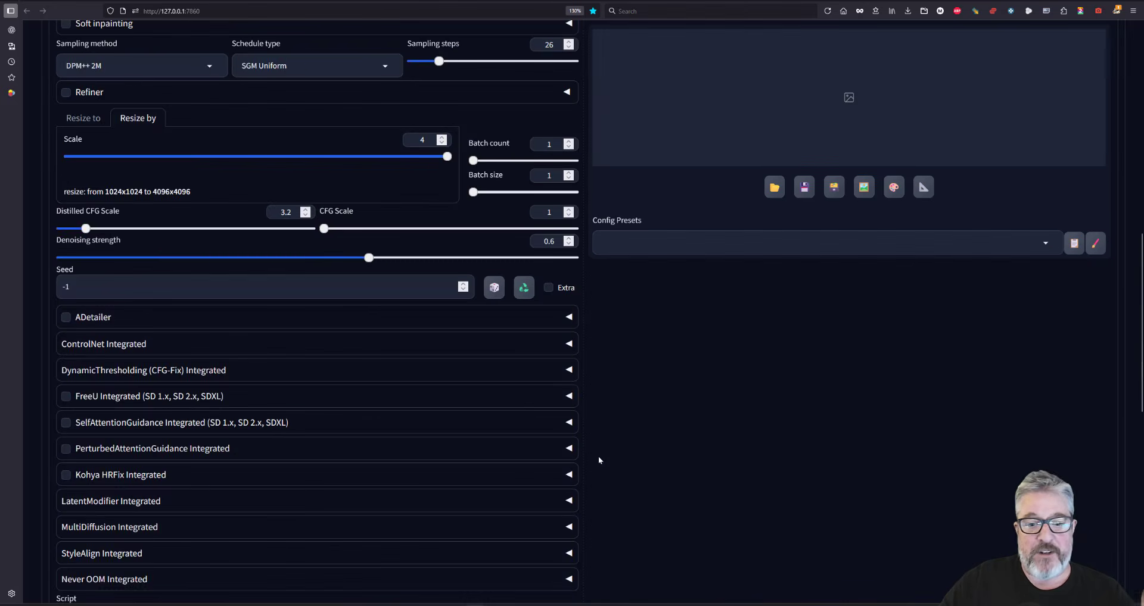
scroll(601, 457, "up", 2)
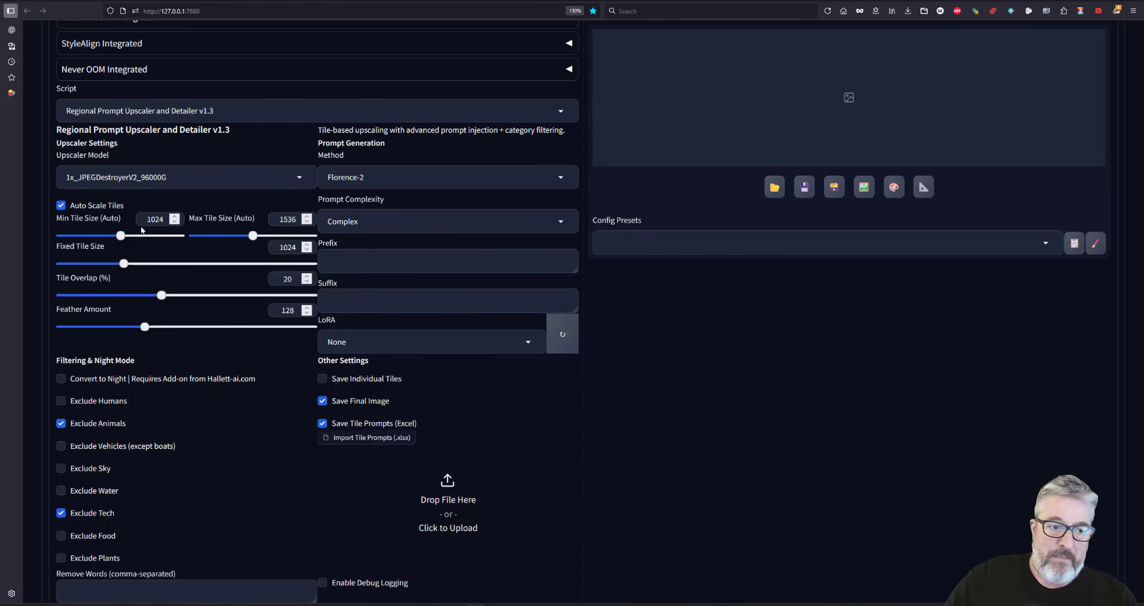
mouse_move(115, 298)
left_mouse_down()
mouse_move(60, 297)
mouse_move(59, 327)
left_mouse_up()
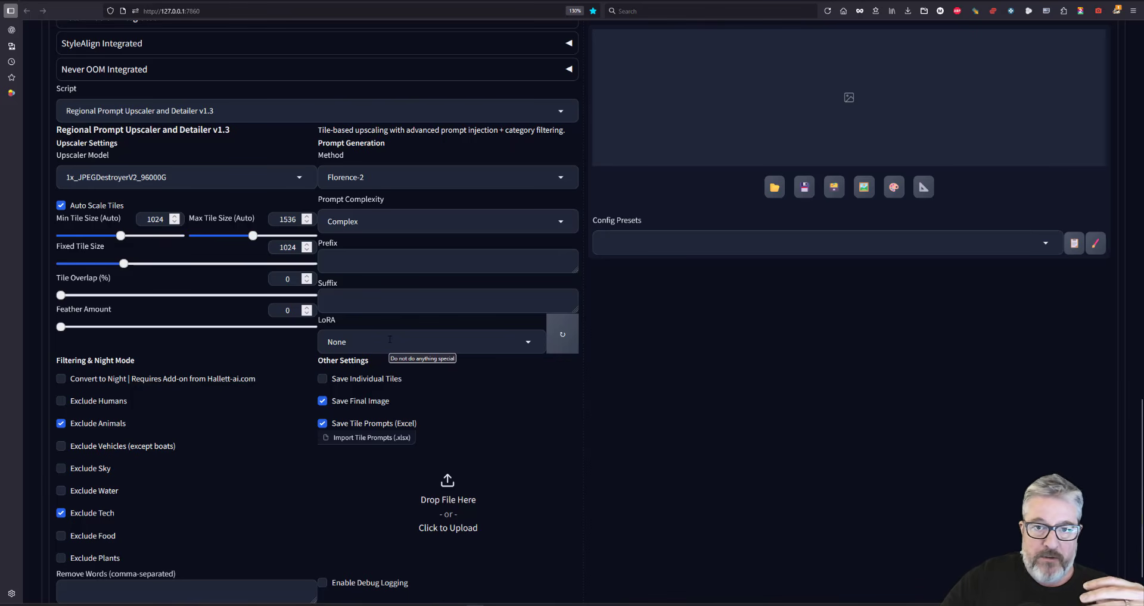
Step: Look through the LoRAs available to the upscaler script and the Modern Cities From Above - Night model on hallett-ai.com
left_click(390, 341)
scroll(421, 290, "down", 3)
scroll(421, 290, "down", 8)
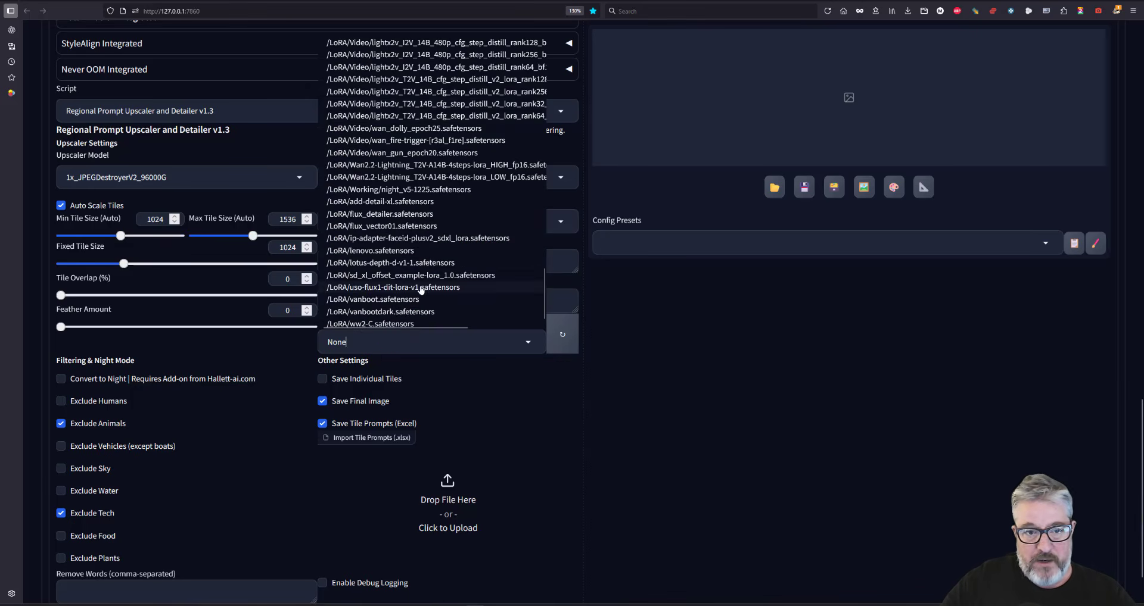
scroll(443, 188, "up", 3)
left_click(777, 441)
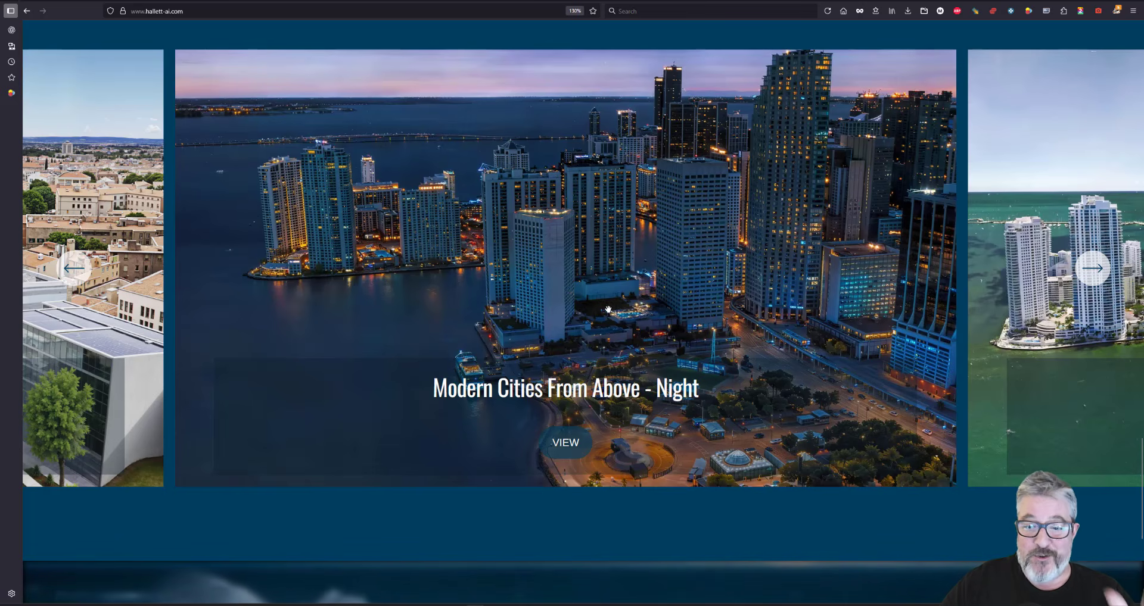
left_click_drag(798, 310, 766, 317)
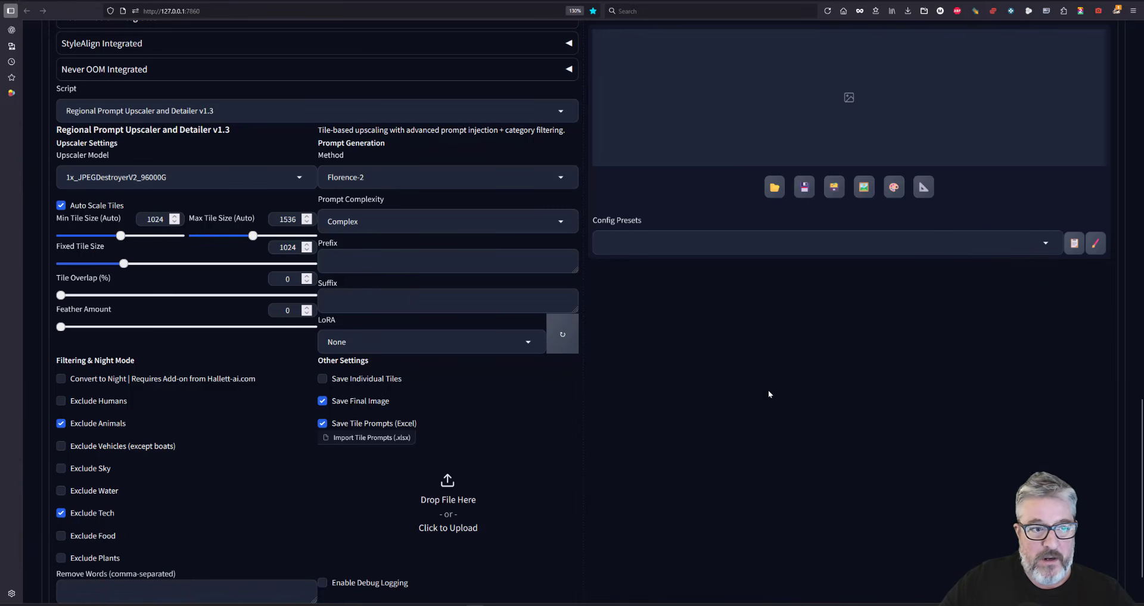
Step: Generate the upscaled terrace image with the Regional Prompt Upscaler and Detailer v1.3 script
scroll(768, 394, "up", 15)
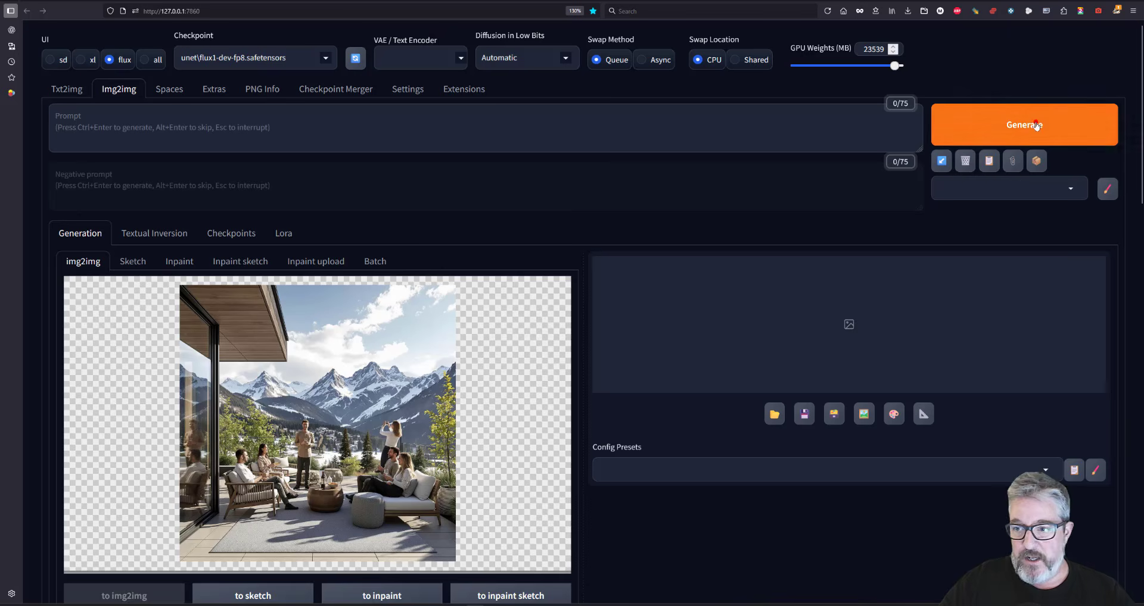
left_click(1037, 125)
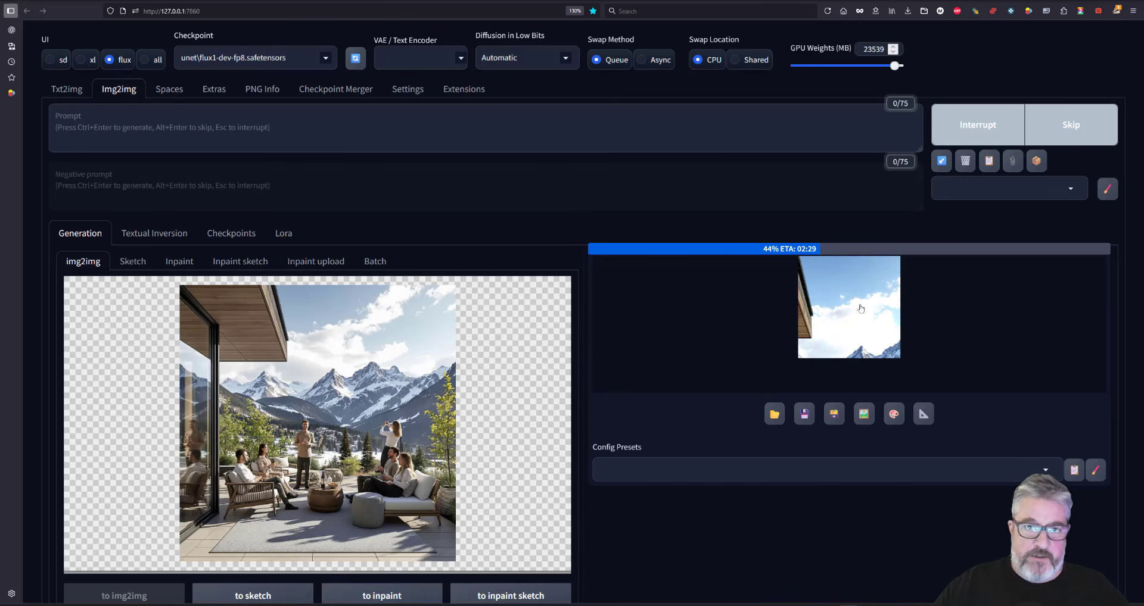
scroll(599, 435, "down", 15)
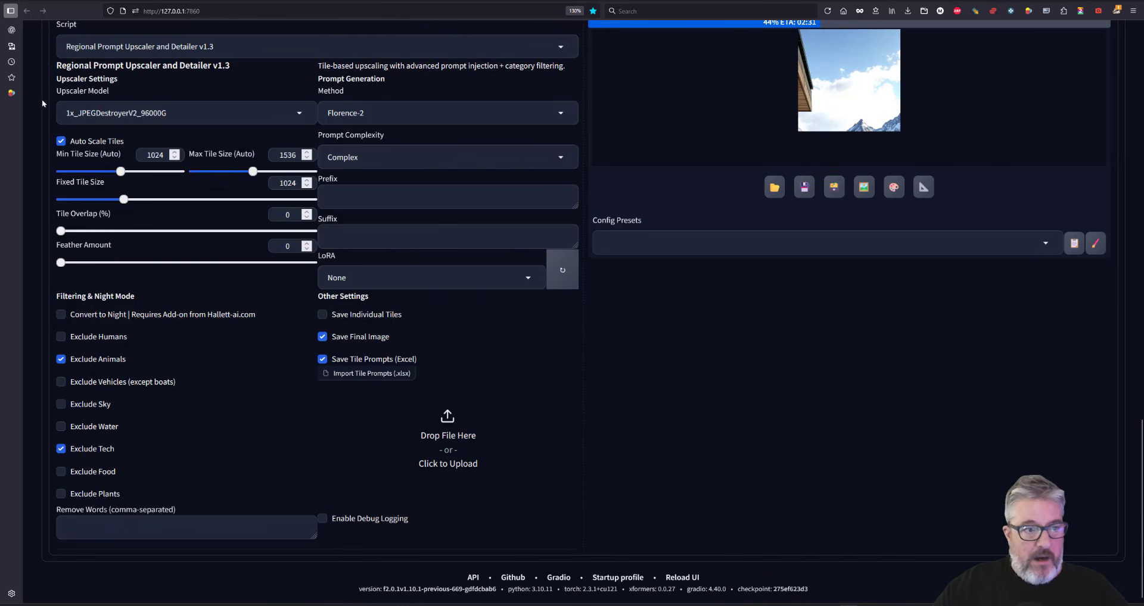
scroll(863, 404, "up", 15)
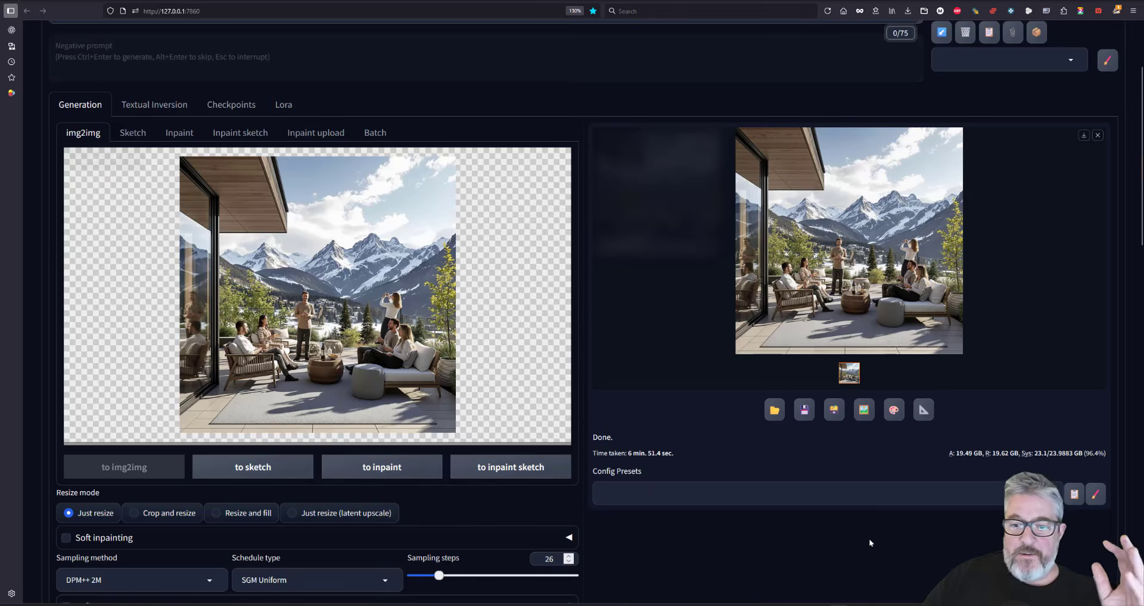
Step: Inspect the finished terrace image enlarged and check the script's Tile Overlap and Feather Amount settings
left_click(851, 346)
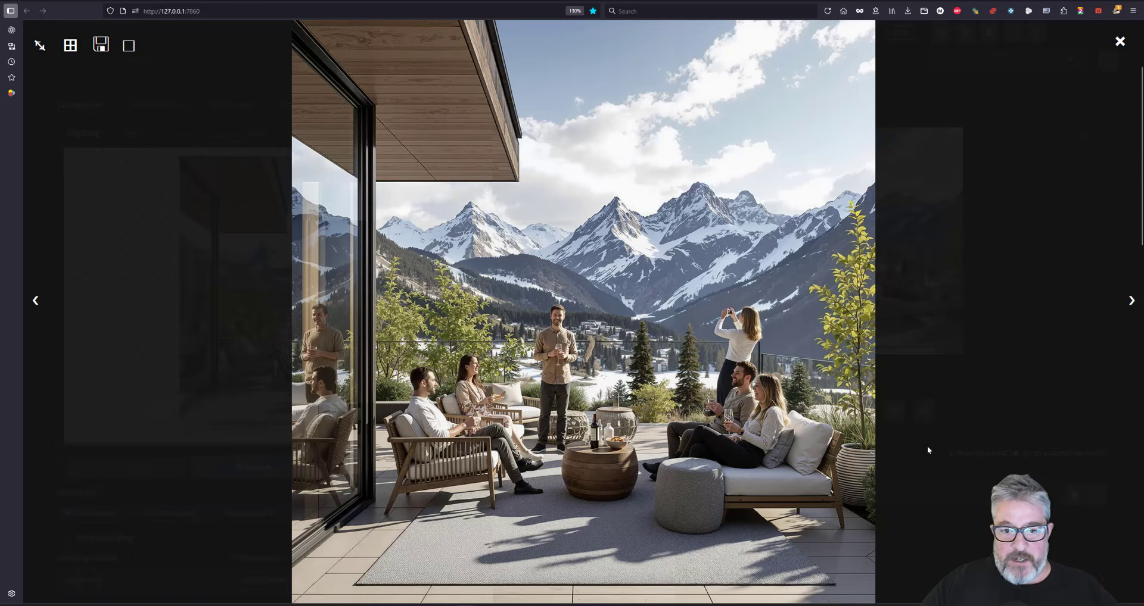
left_click(958, 484)
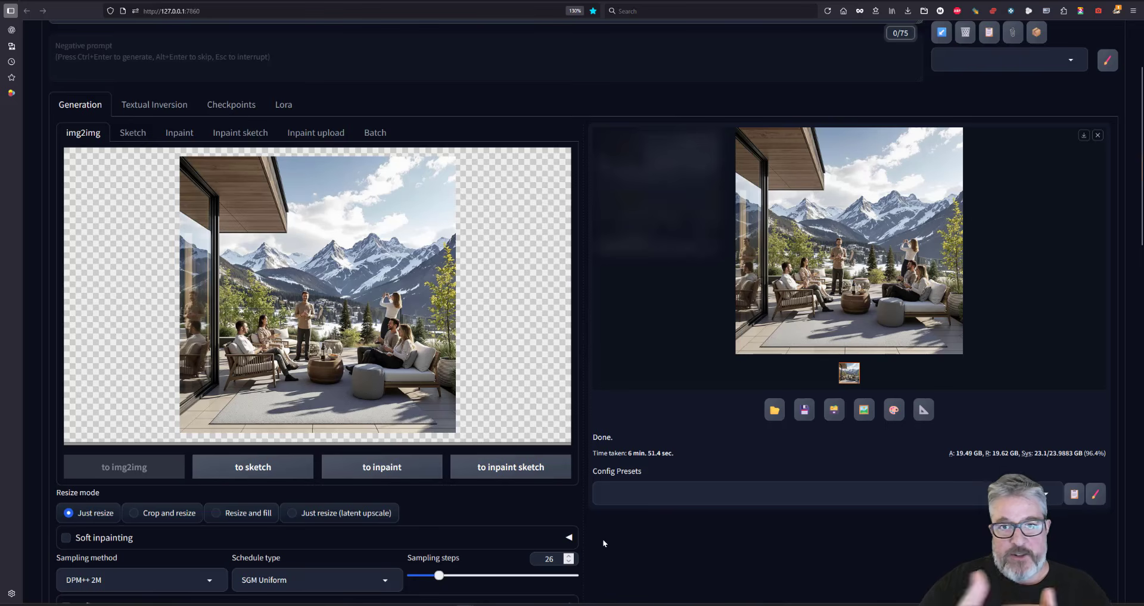
scroll(602, 537, "down", 5)
scroll(602, 538, "down", 4)
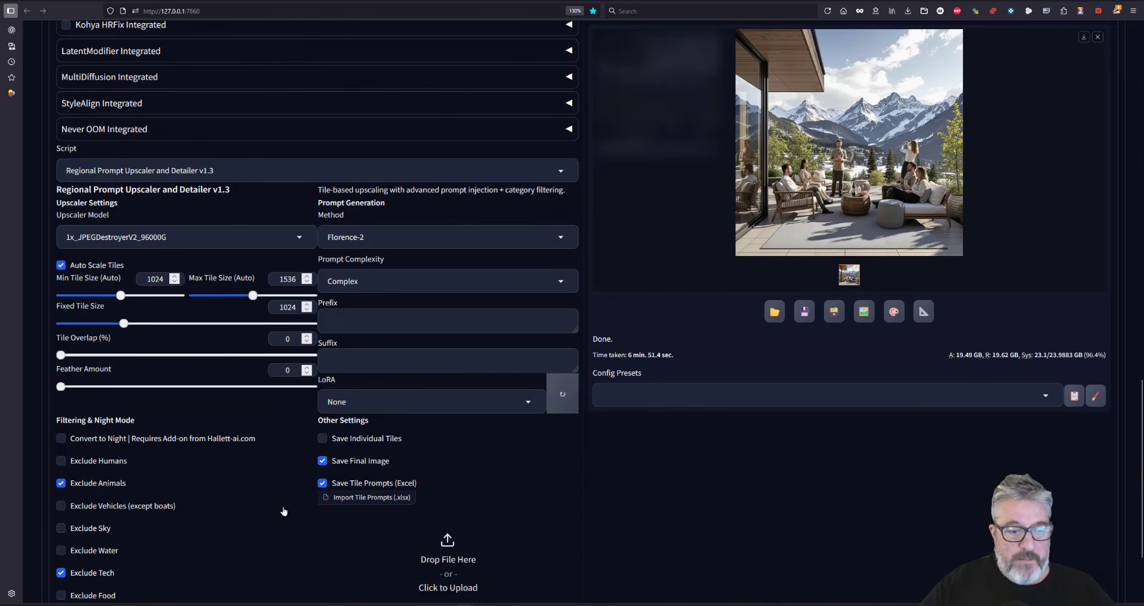
left_click_drag(94, 357, 125, 391)
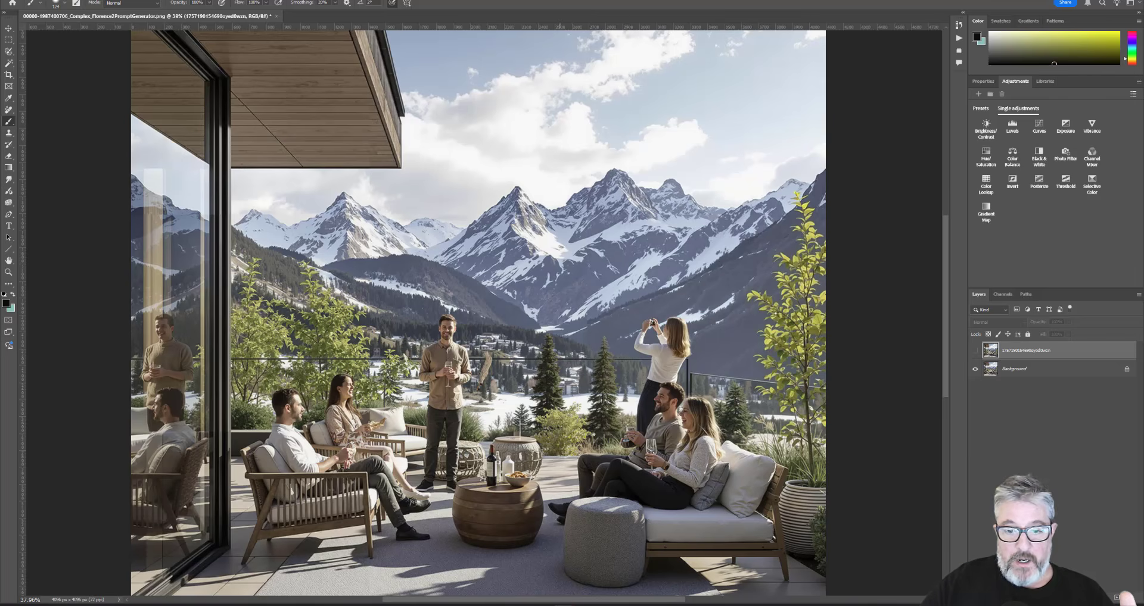
Step: In Photoshop, examine the upscaled image around the couple on the sofa for tile seams
scroll(361, 515, "up", 3)
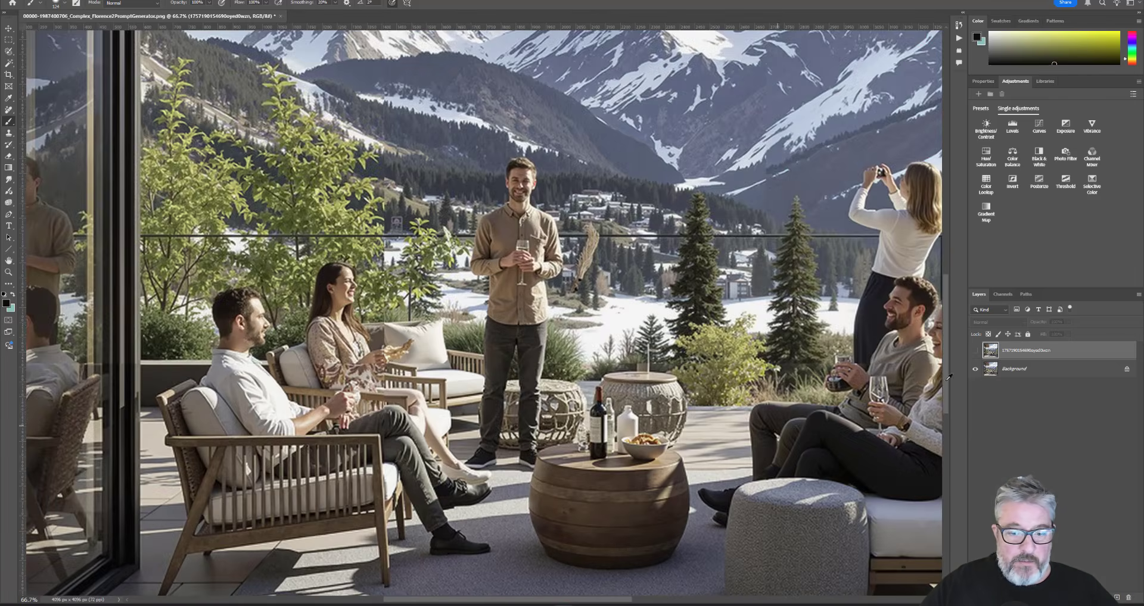
scroll(816, 304, "up", 4)
left_click_drag(802, 292, 590, 277)
mouse_move(711, 249)
left_mouse_down()
mouse_move(593, 289)
mouse_move(853, 334)
mouse_move(709, 249)
left_mouse_up()
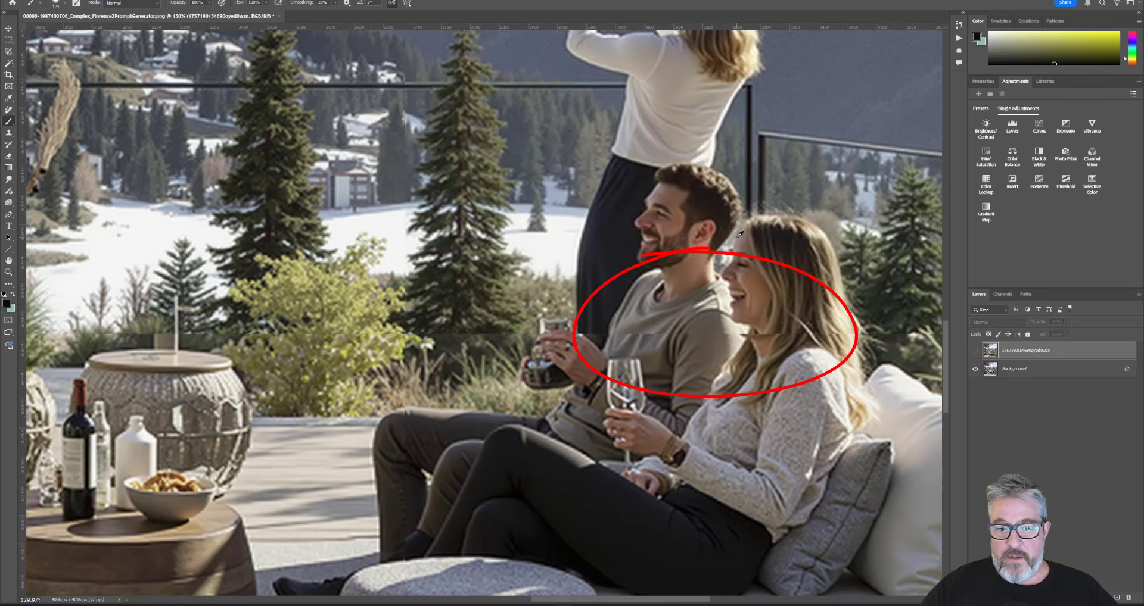
scroll(740, 235, "down", 4)
scroll(467, 292, "up", 3)
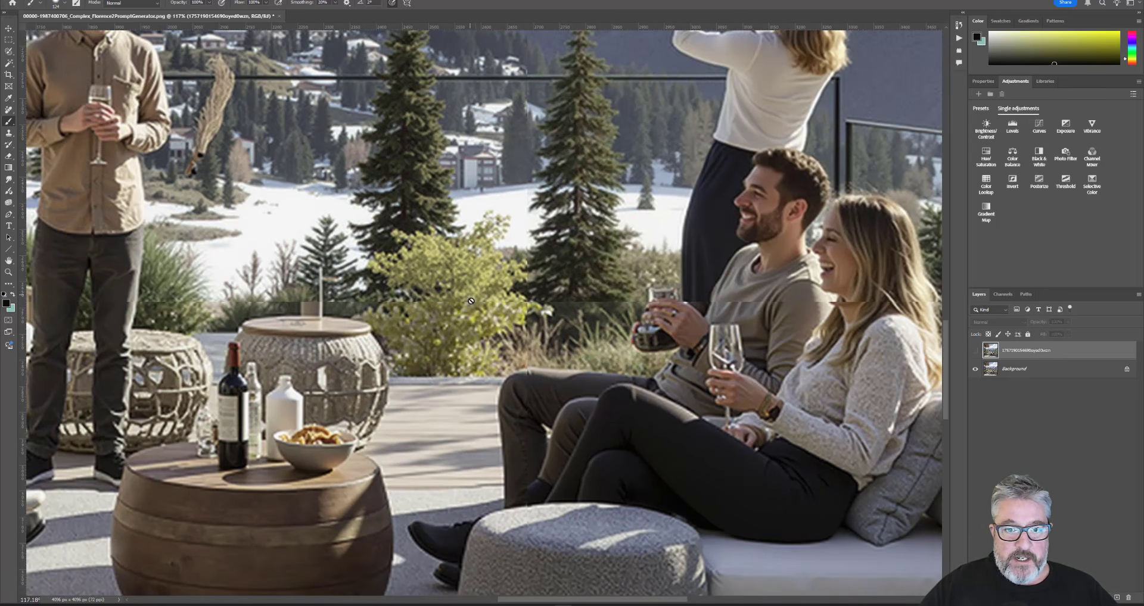
Step: Compare the woman with the camera and the mountains behind her between the original and upscaled layers
left_click_drag(824, 271, 471, 493)
scroll(471, 494, "down", 4)
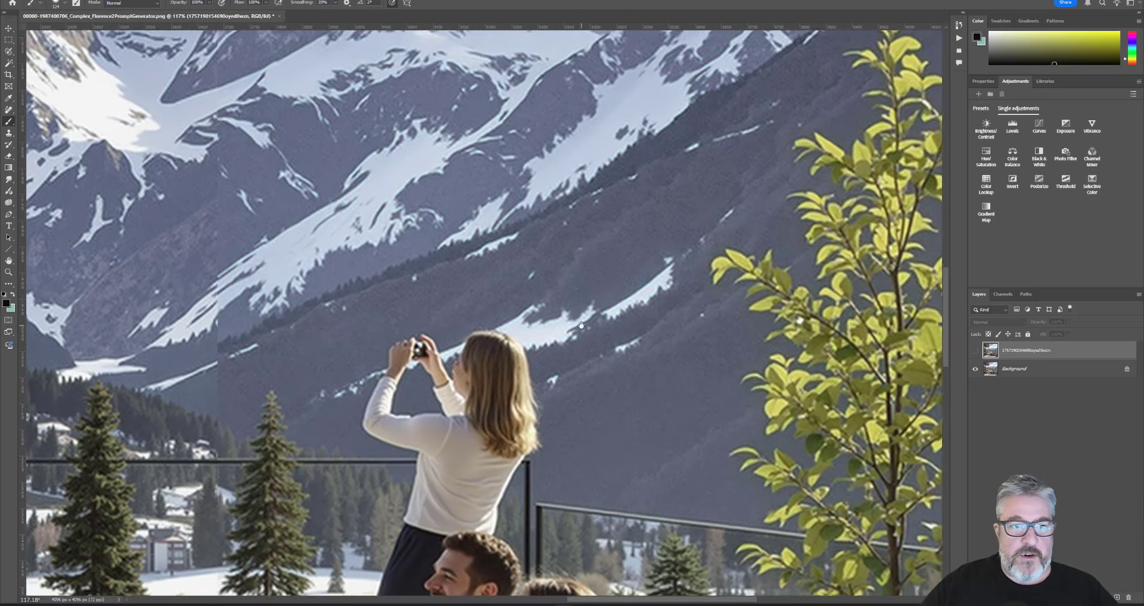
scroll(326, 286, "up", 3)
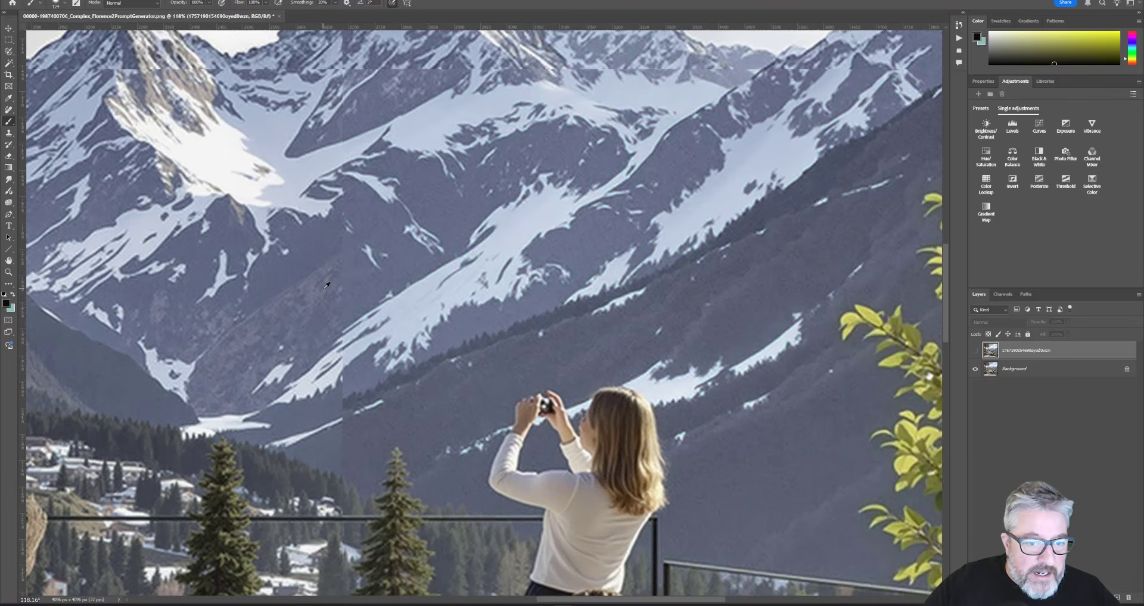
left_click(978, 350)
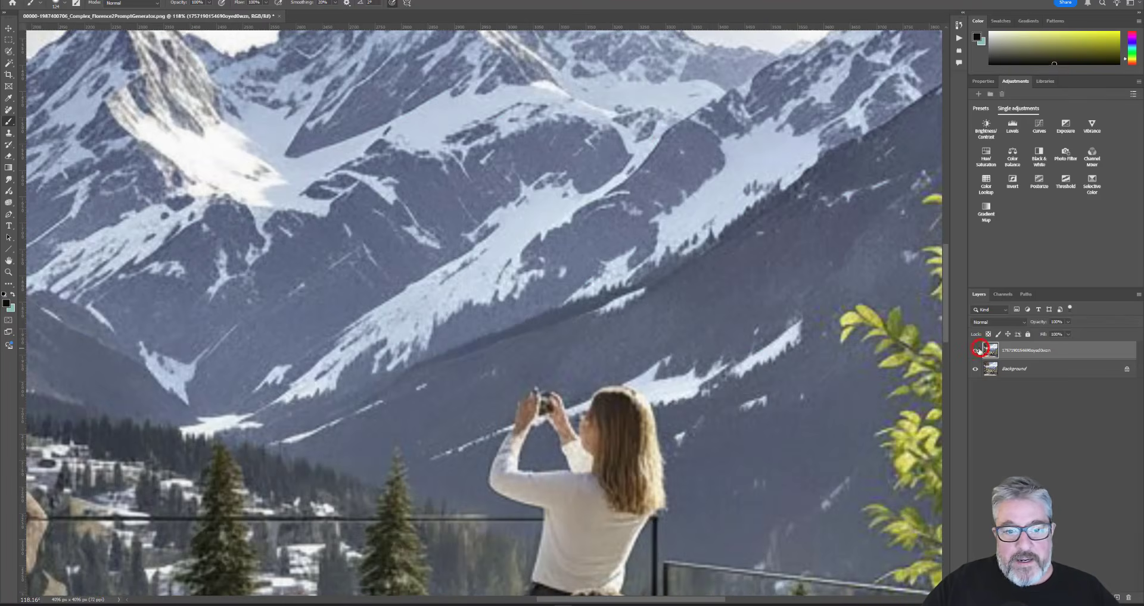
left_click(978, 350)
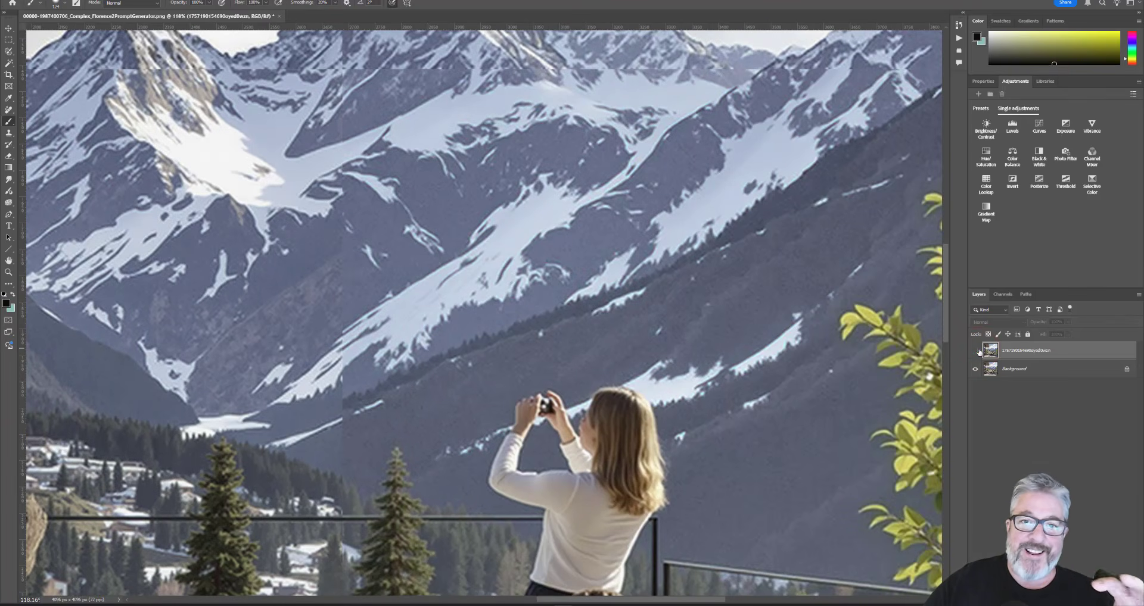
left_click(978, 351)
left_click(978, 351)
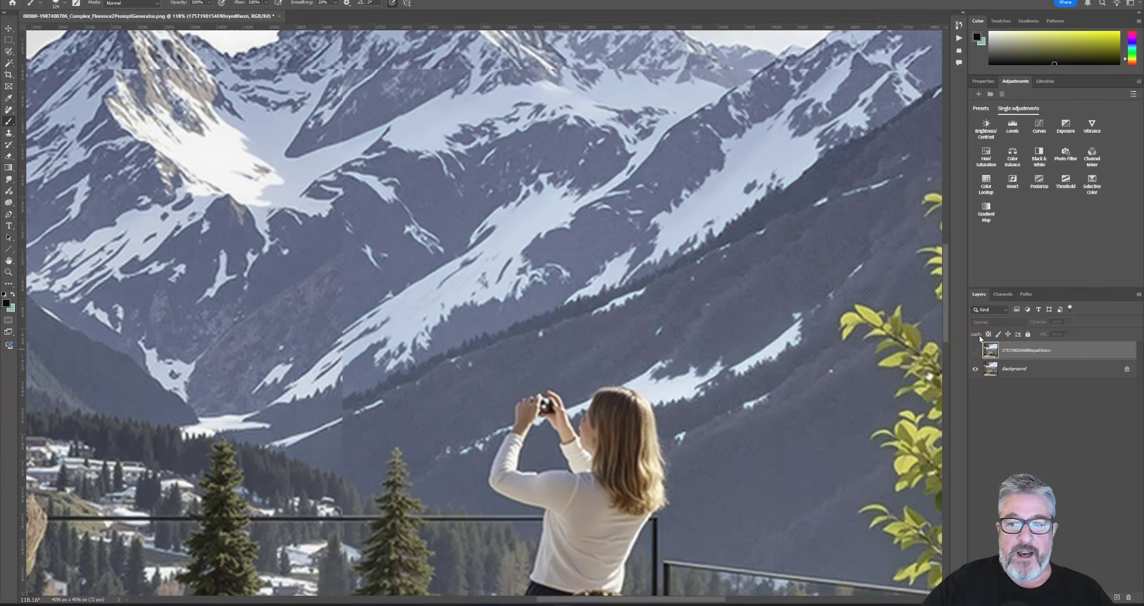
Step: Compare the standing man and the snowy village behind him between the original and upscaled layers
scroll(780, 348, "down", 3)
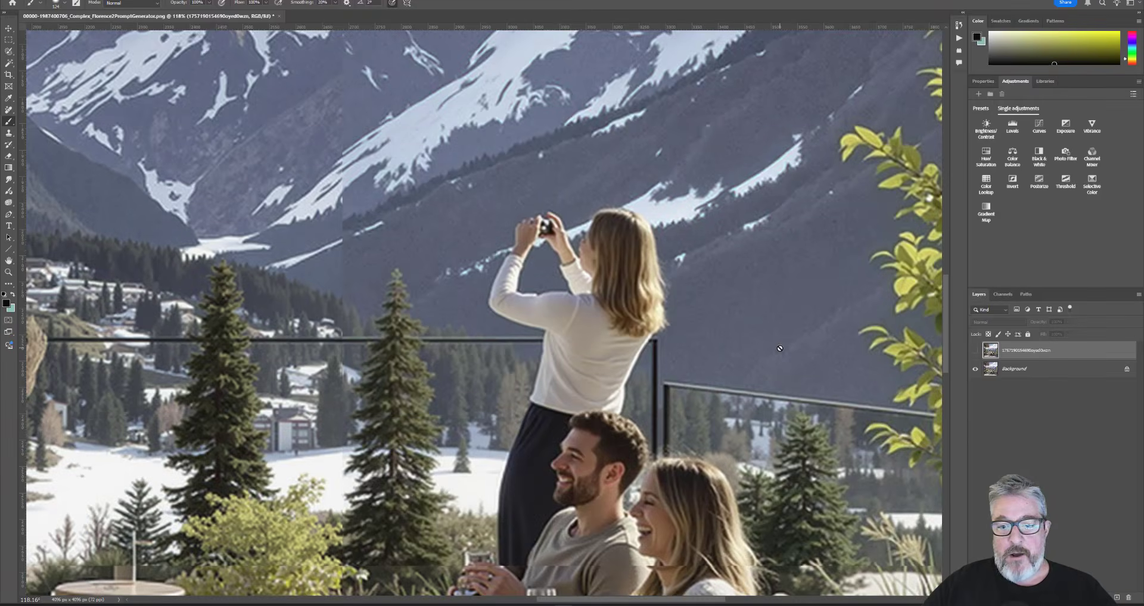
left_click_drag(161, 348, 407, 302)
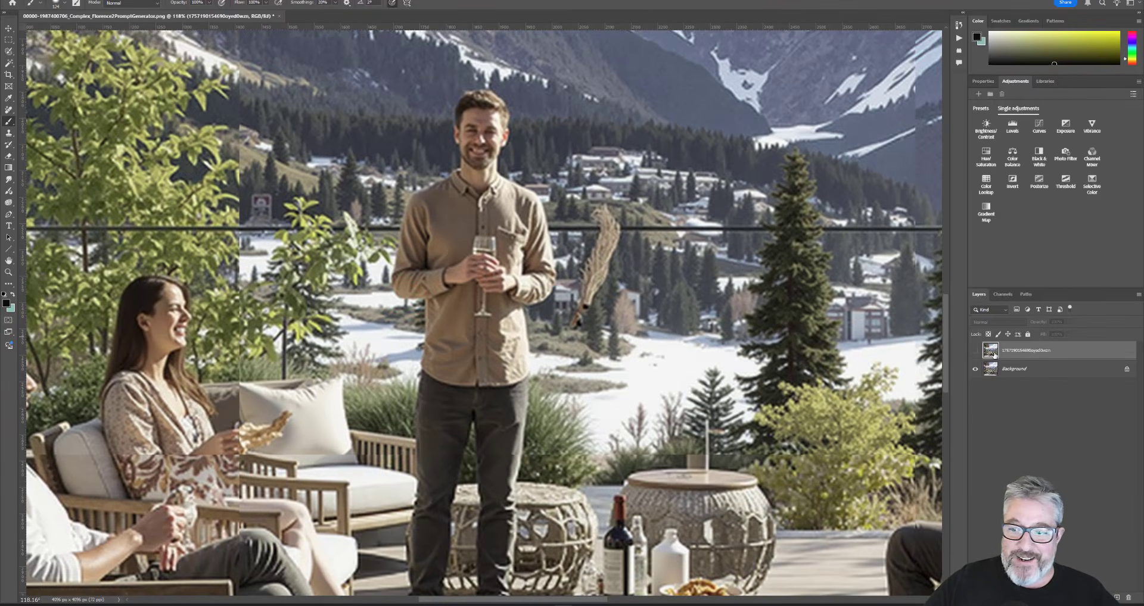
left_click(976, 351)
left_click(975, 351)
left_click(975, 351)
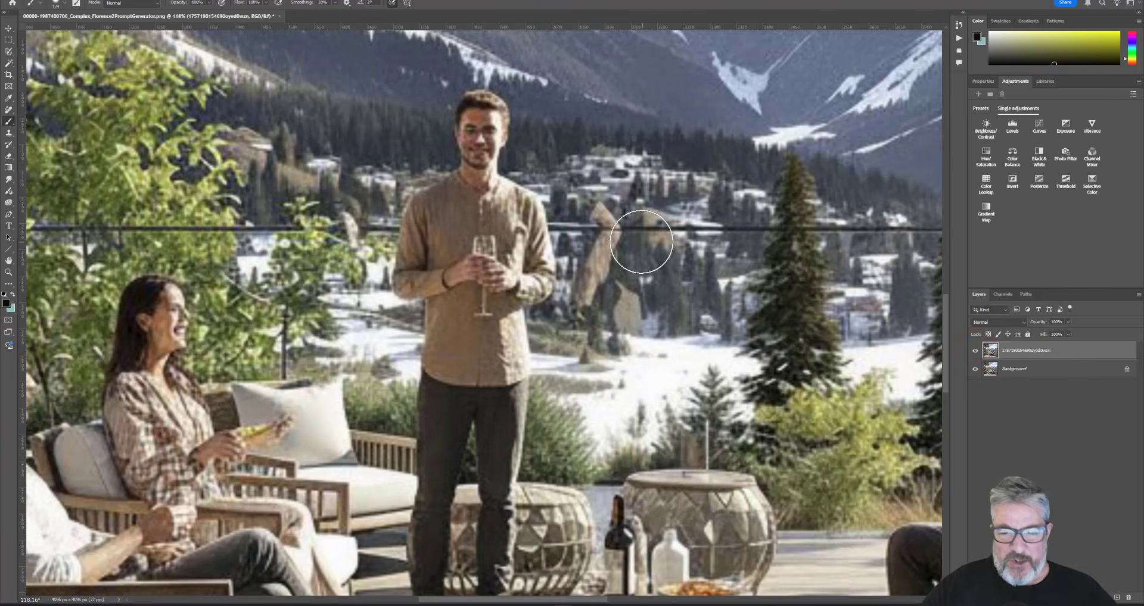
left_click(975, 353)
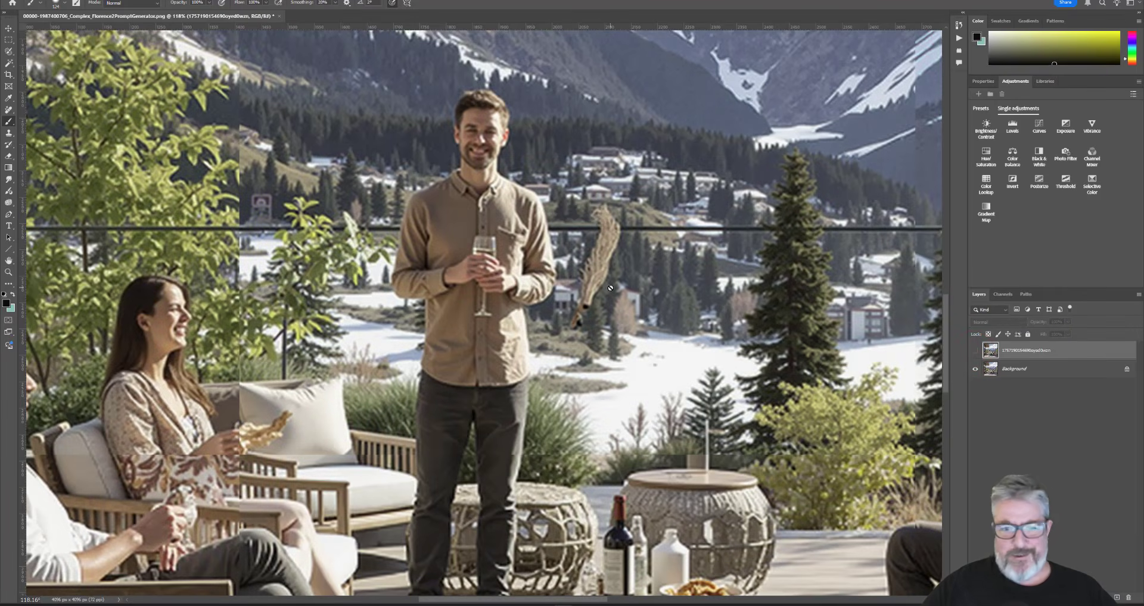
Step: Compare the seated group, woven side tables and barrel table between the original and upscaled layers
scroll(873, 368, "down", 3)
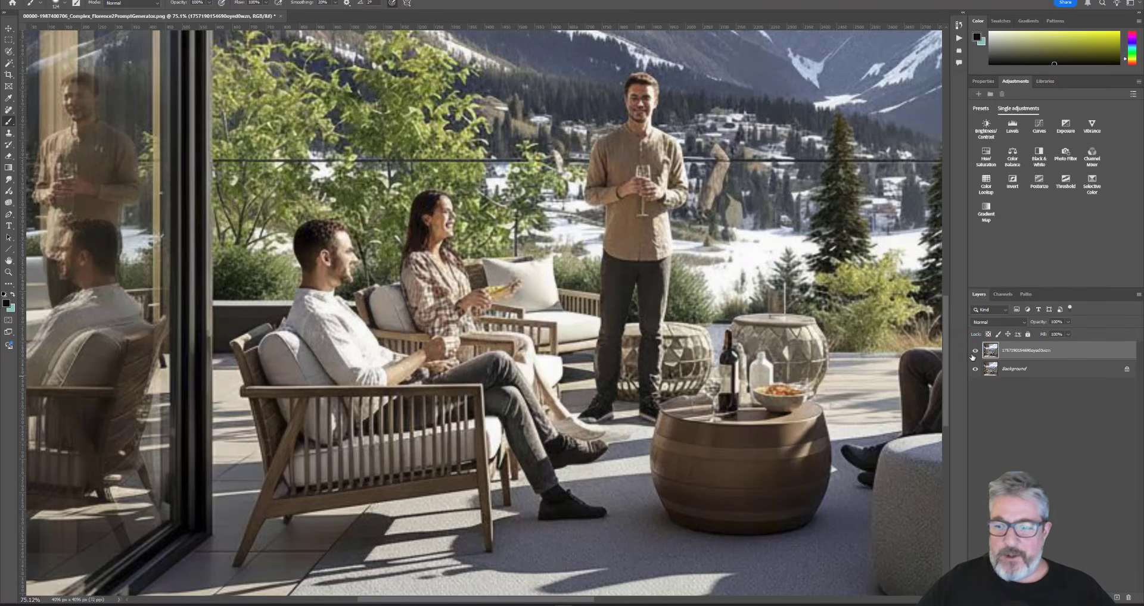
left_click(974, 353)
scroll(823, 337, "up", 3)
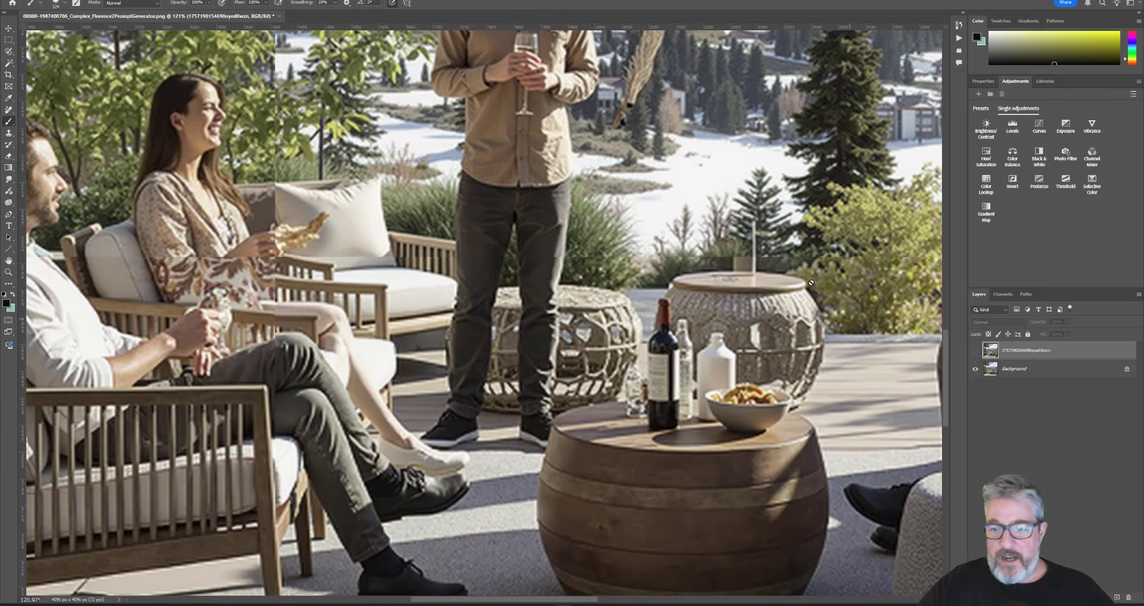
left_click(974, 349)
left_click(974, 349)
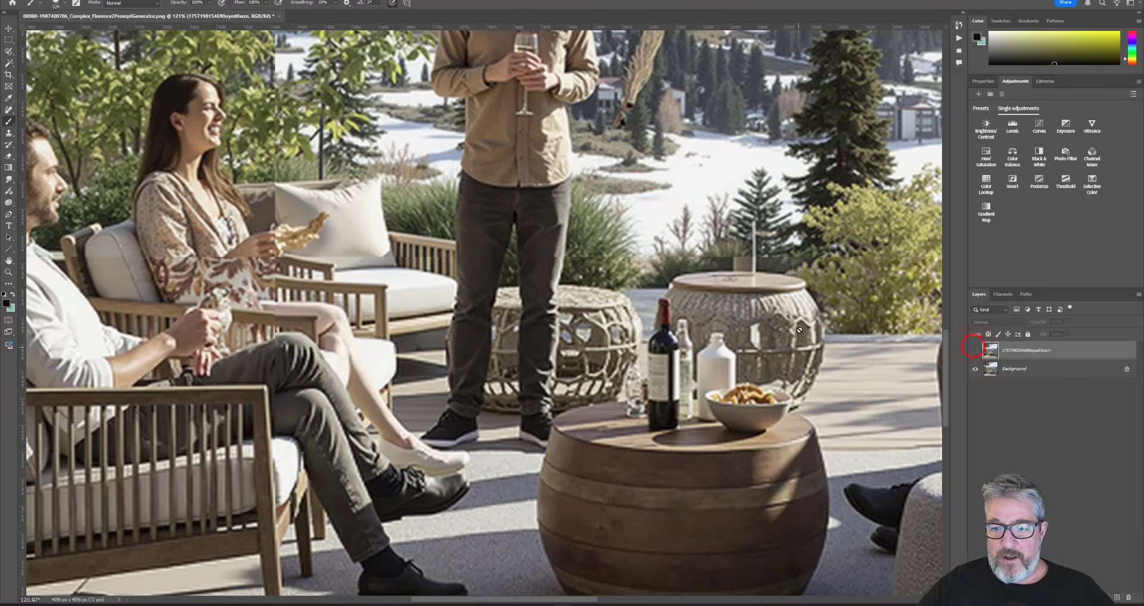
scroll(616, 358, "down", 3)
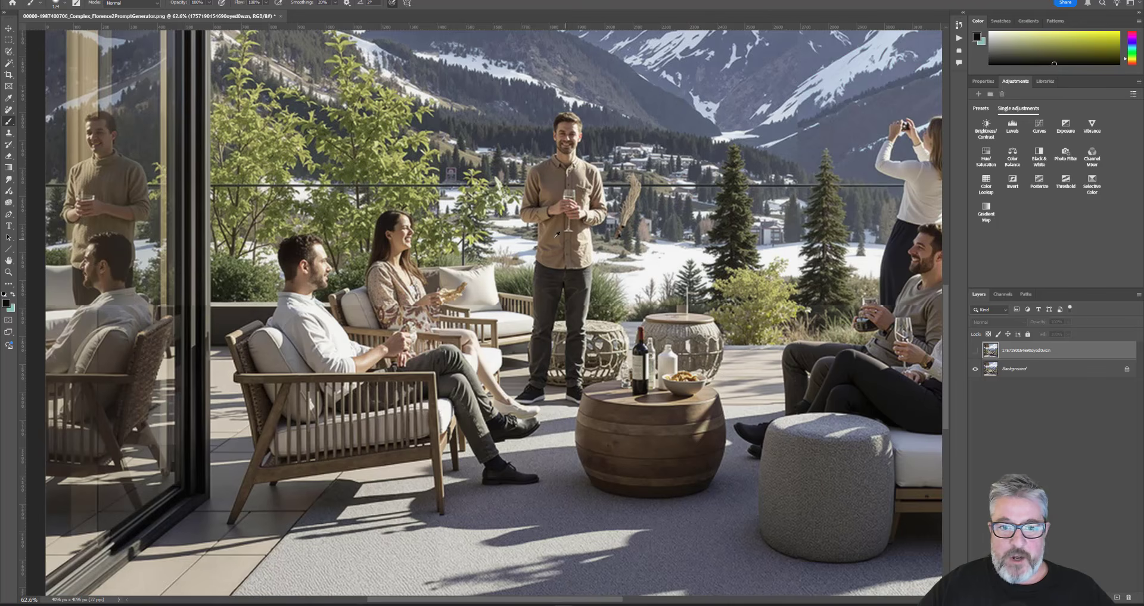
Step: Back in Stable Diffusion WebUI Forge, review the Inpaint mask on the seated woman, the prompt "photo of a person" and the generated result
scroll(556, 234, "up", 10)
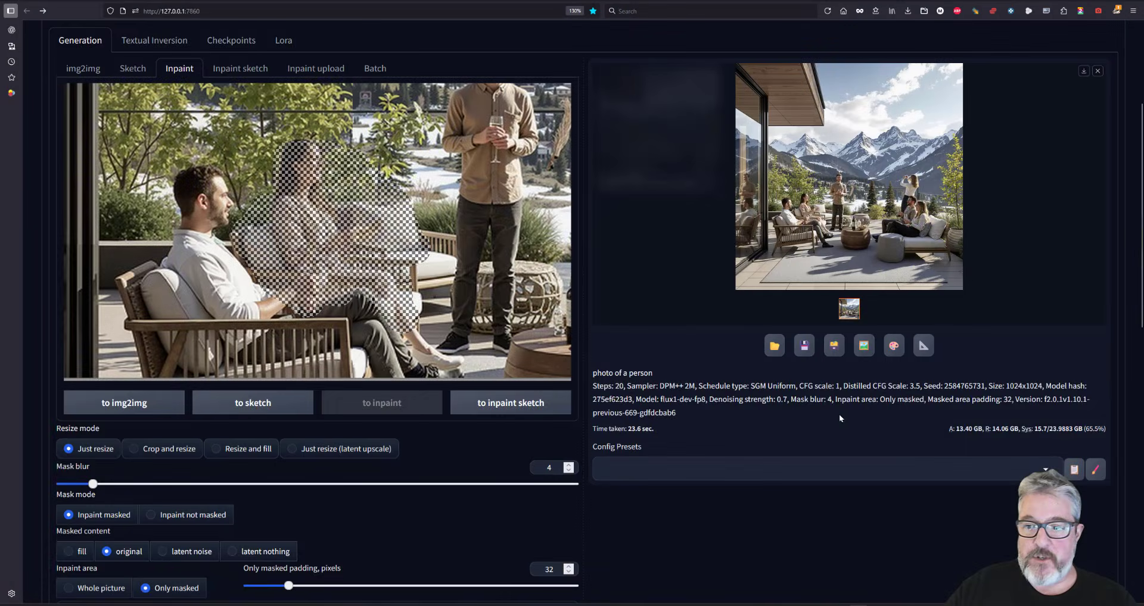
scroll(839, 418, "up", 3)
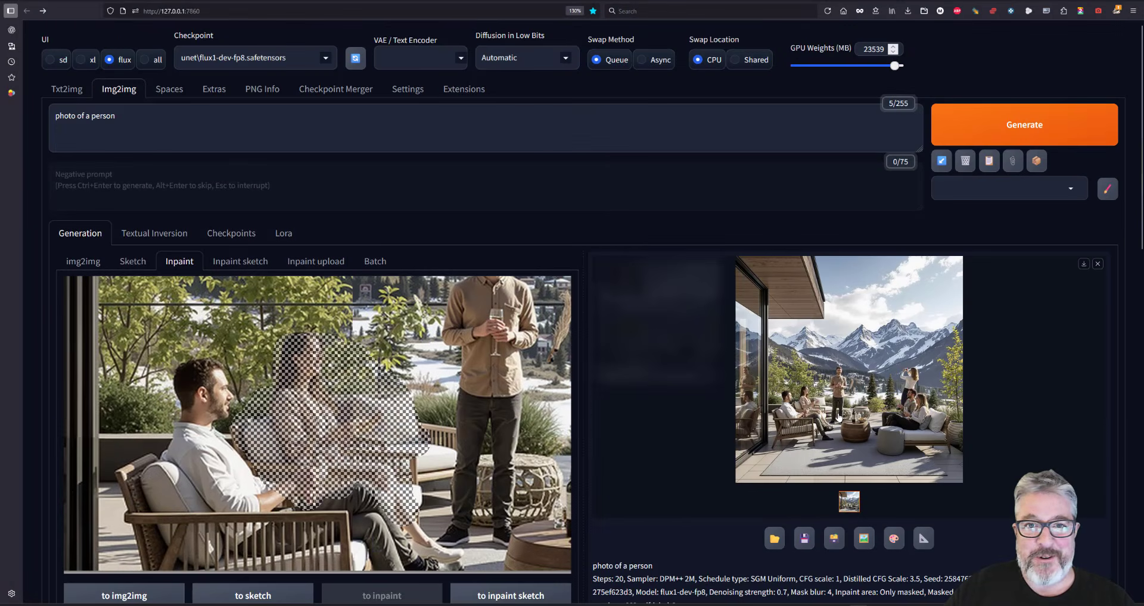